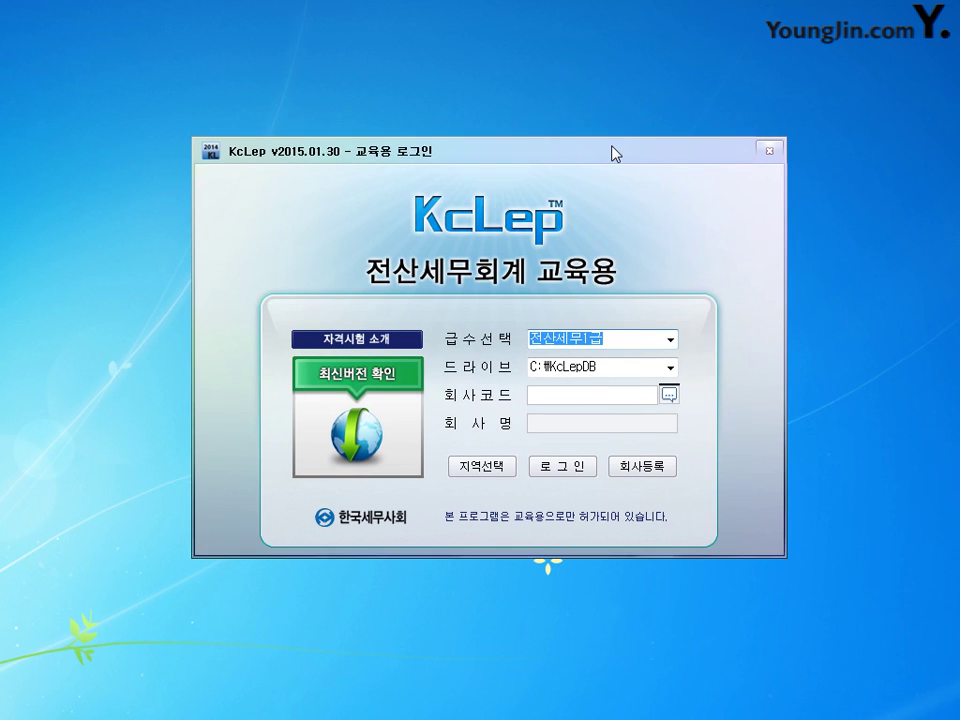
- Log in at the 전산회계2급 level to company 0474 부영상사 and reposition the main window so it is fully visible
click(667, 340)
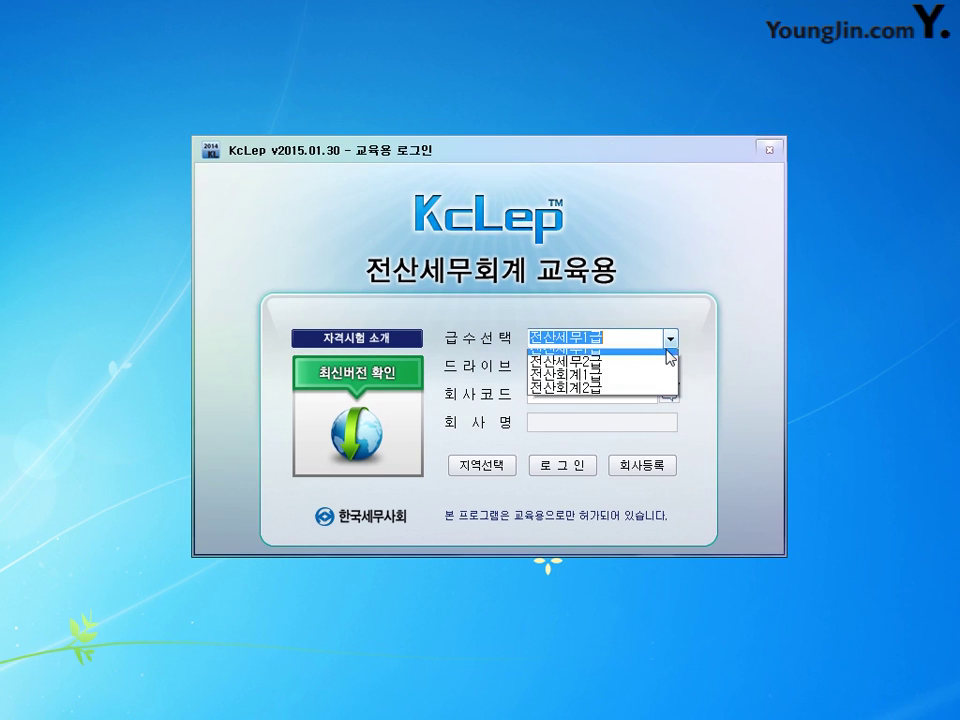
click(594, 390)
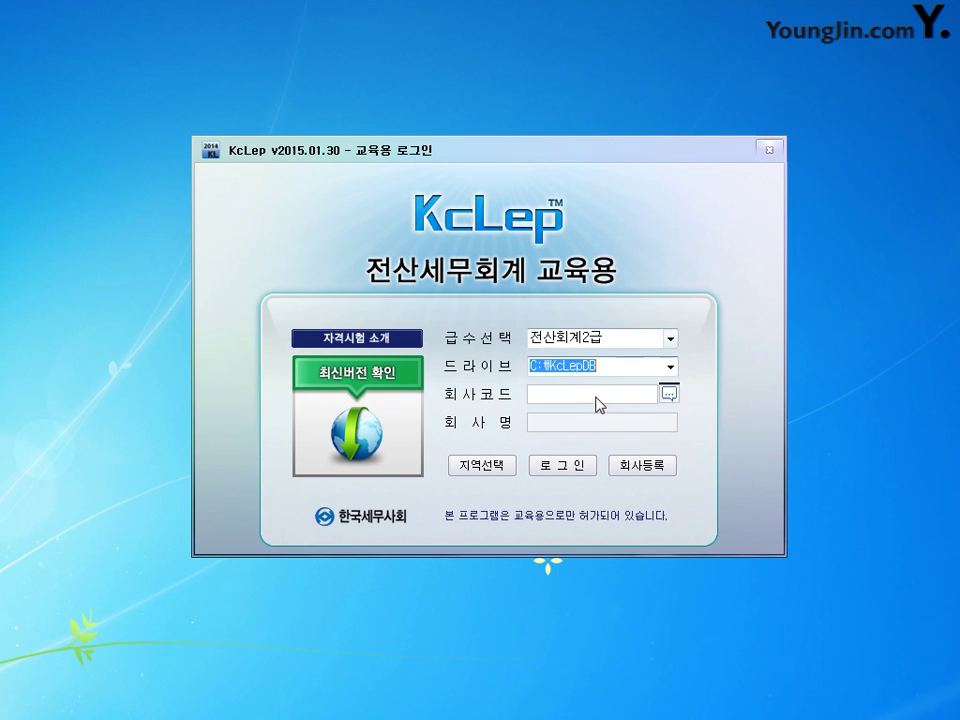
click(536, 396)
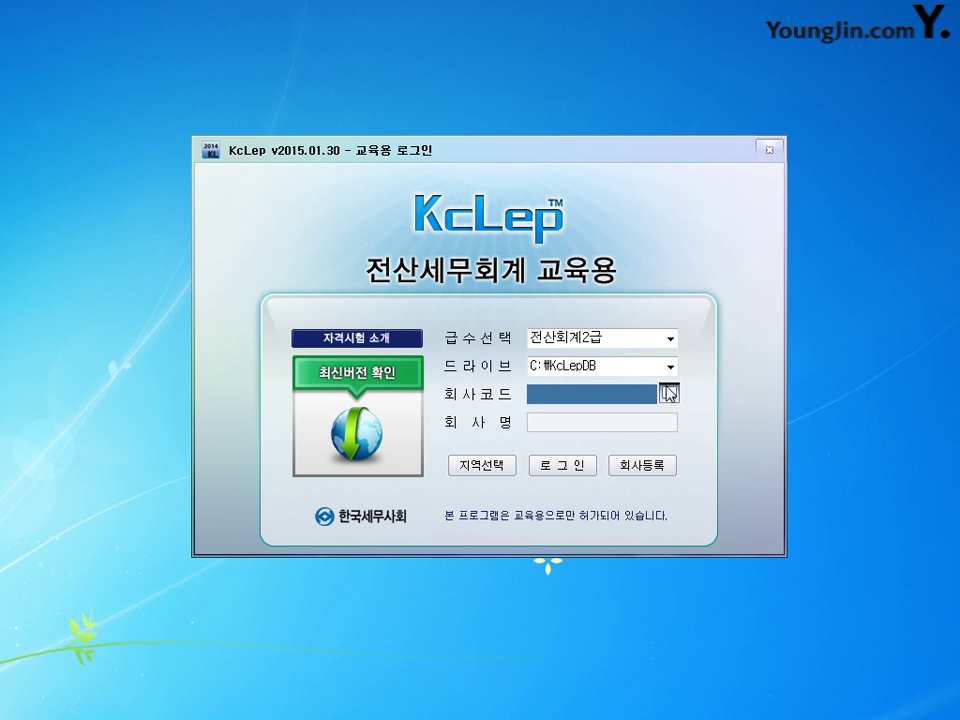
key(F2)
click(306, 294)
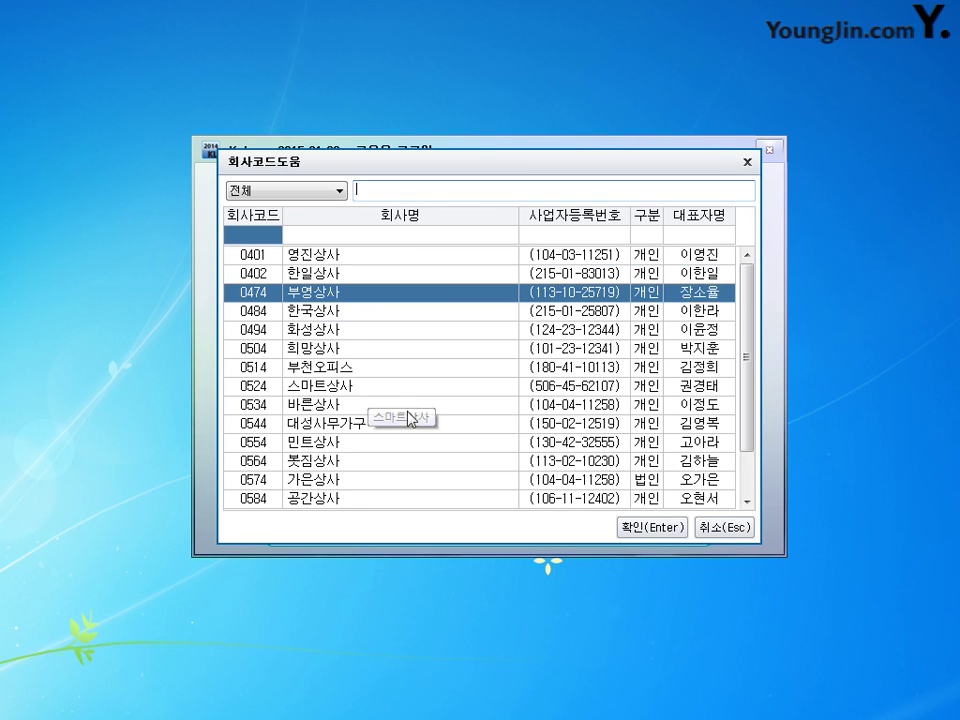
click(657, 532)
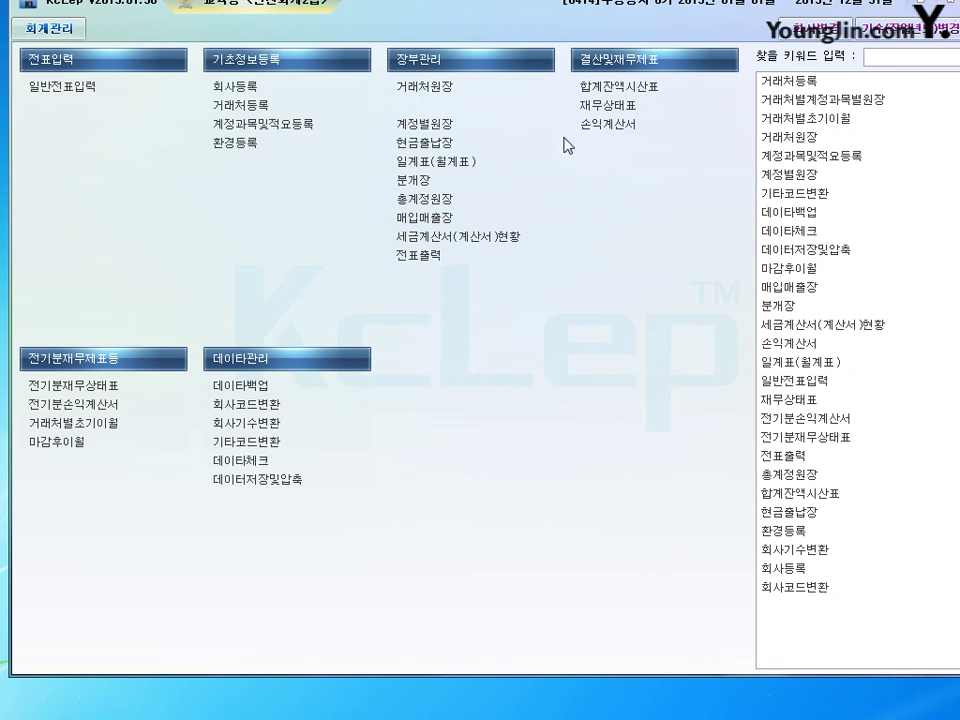
drag(405, 5, 401, 35)
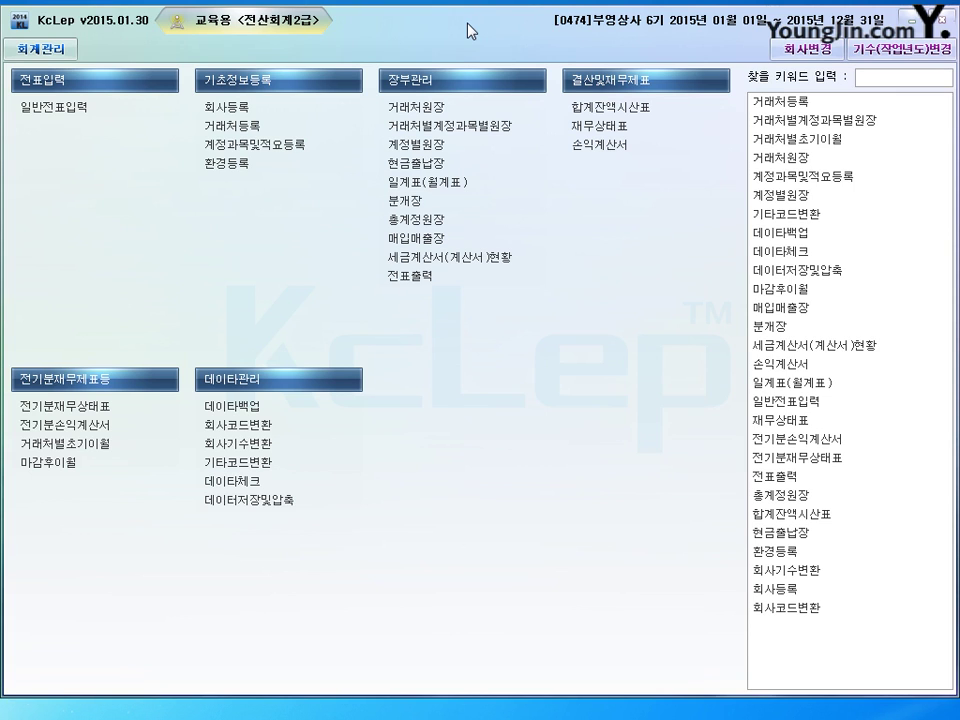
- Open 회사등록 and check 부영상사's tax type, registration number, representative, opening date, business address and 업태 against the given data
click(238, 114)
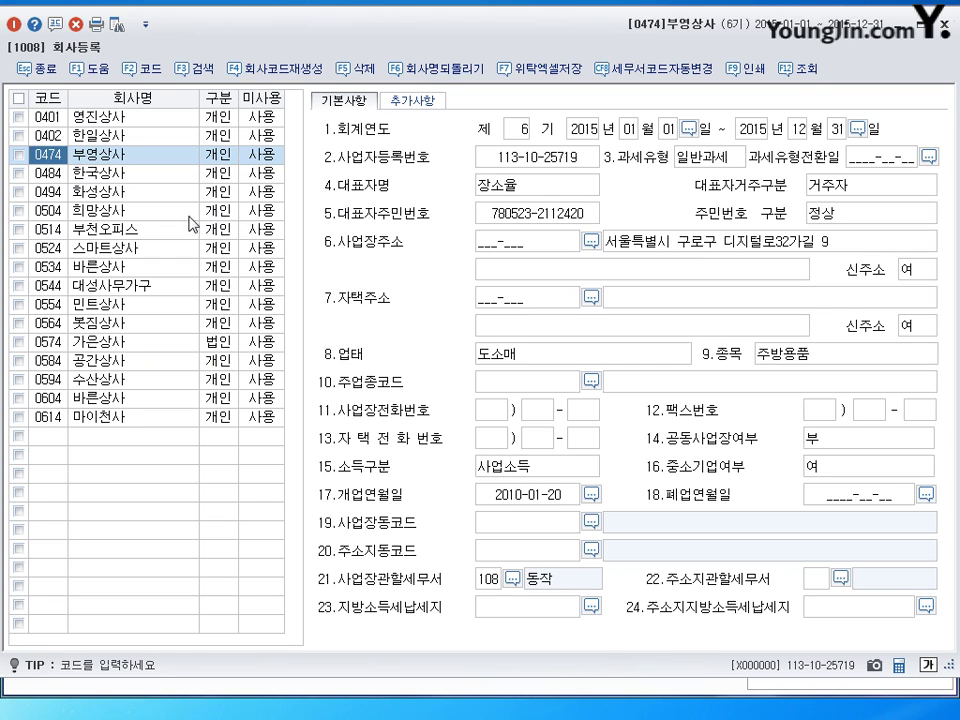
click(102, 157)
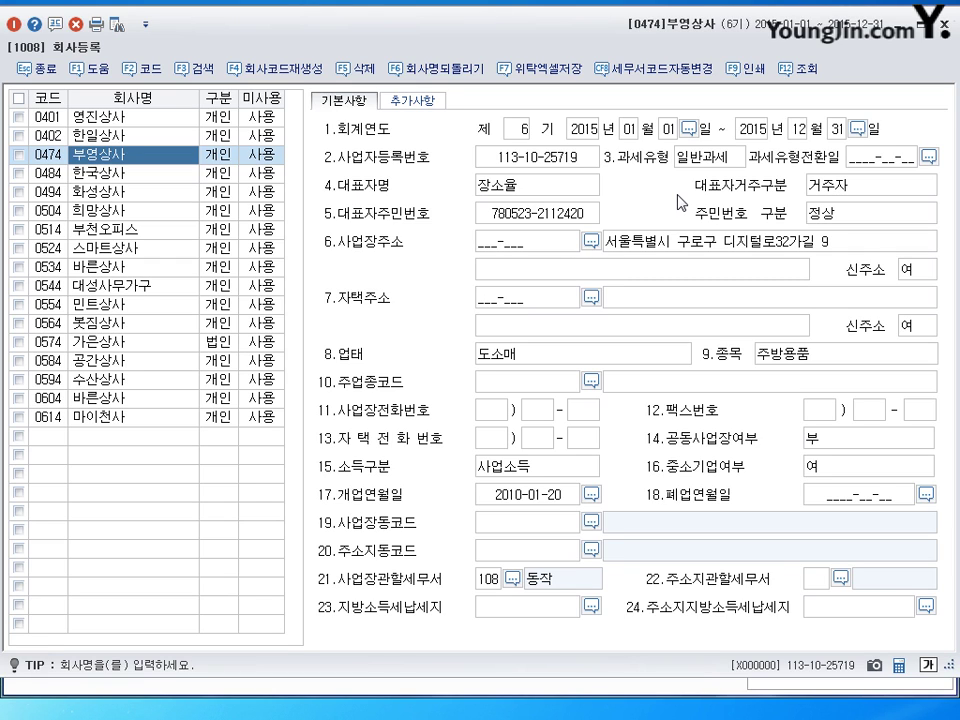
click(701, 158)
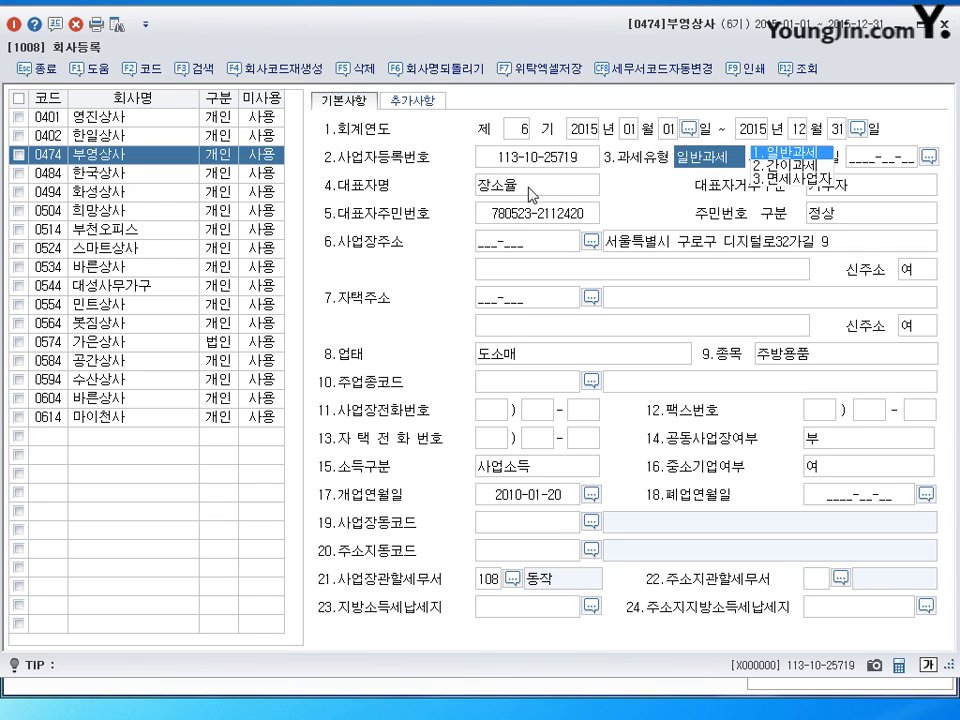
click(527, 162)
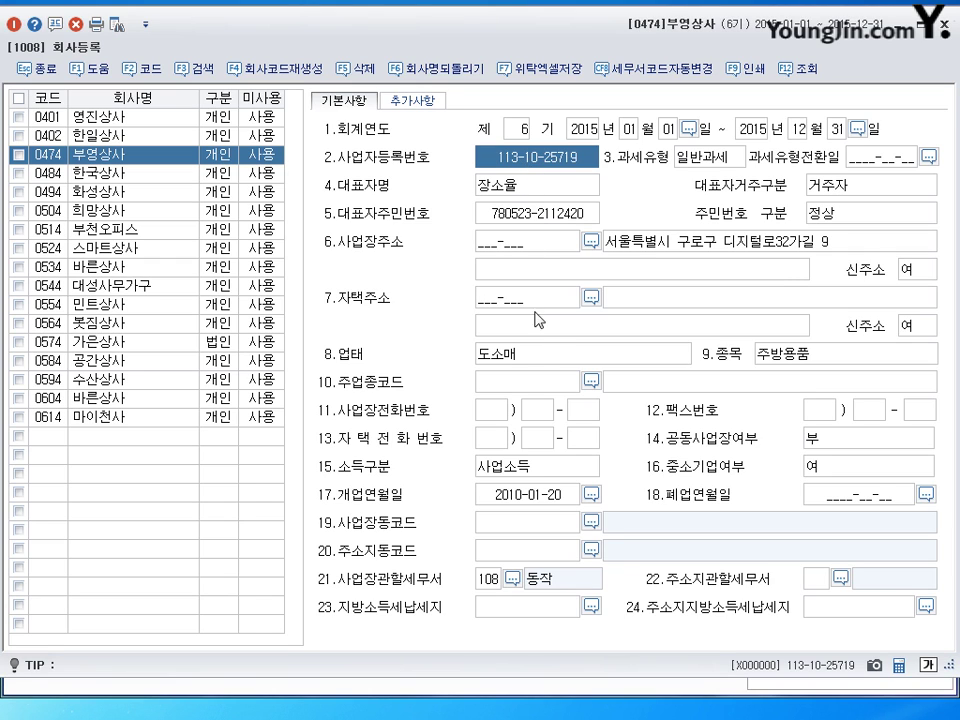
click(504, 188)
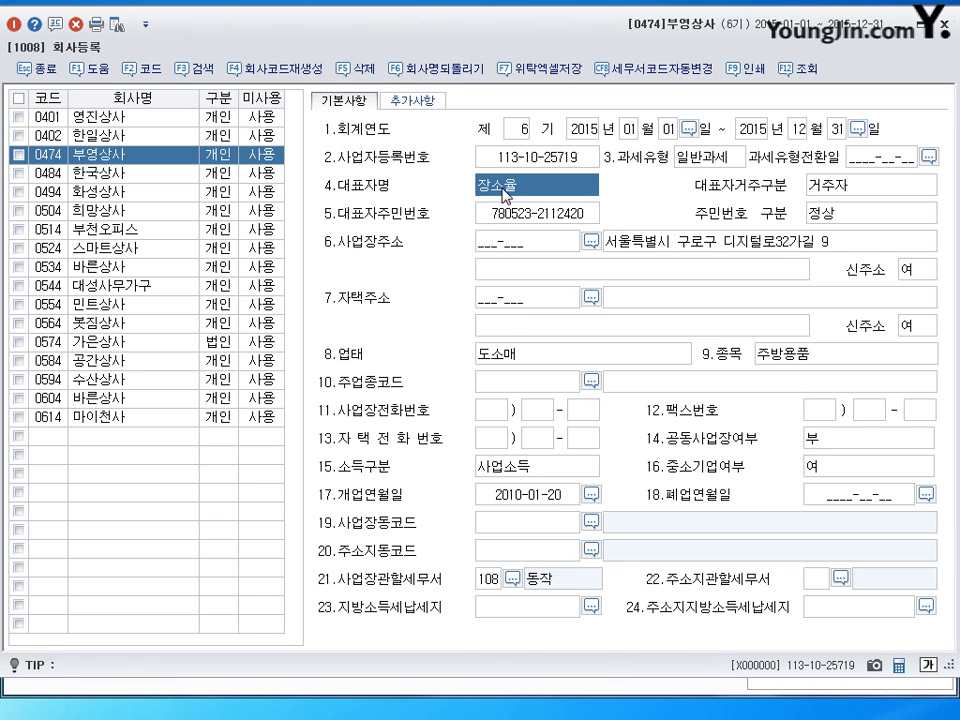
click(497, 499)
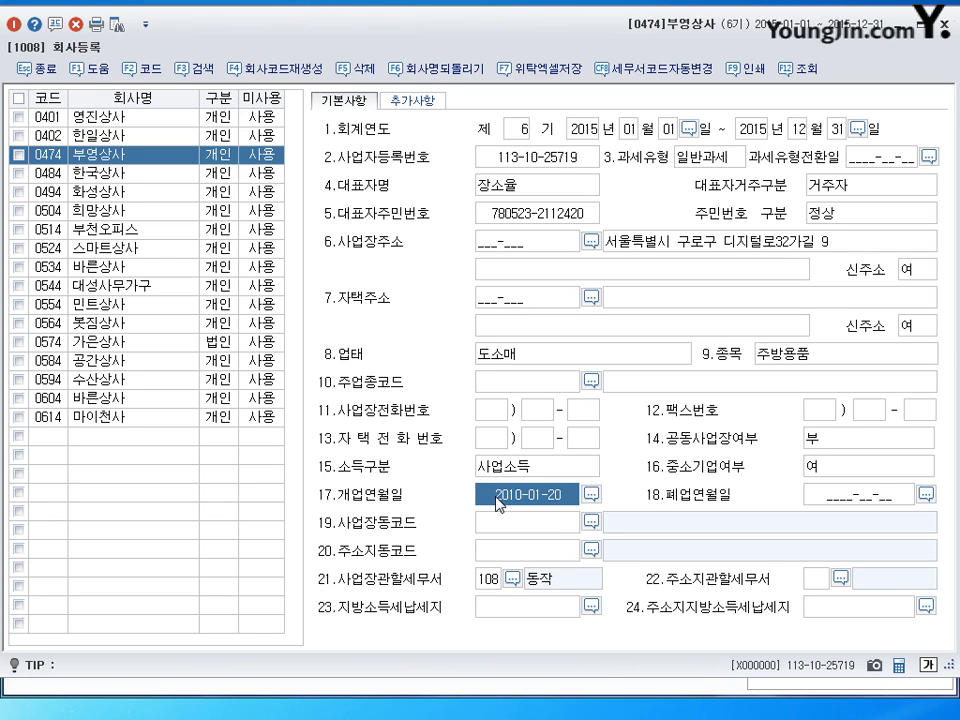
click(688, 243)
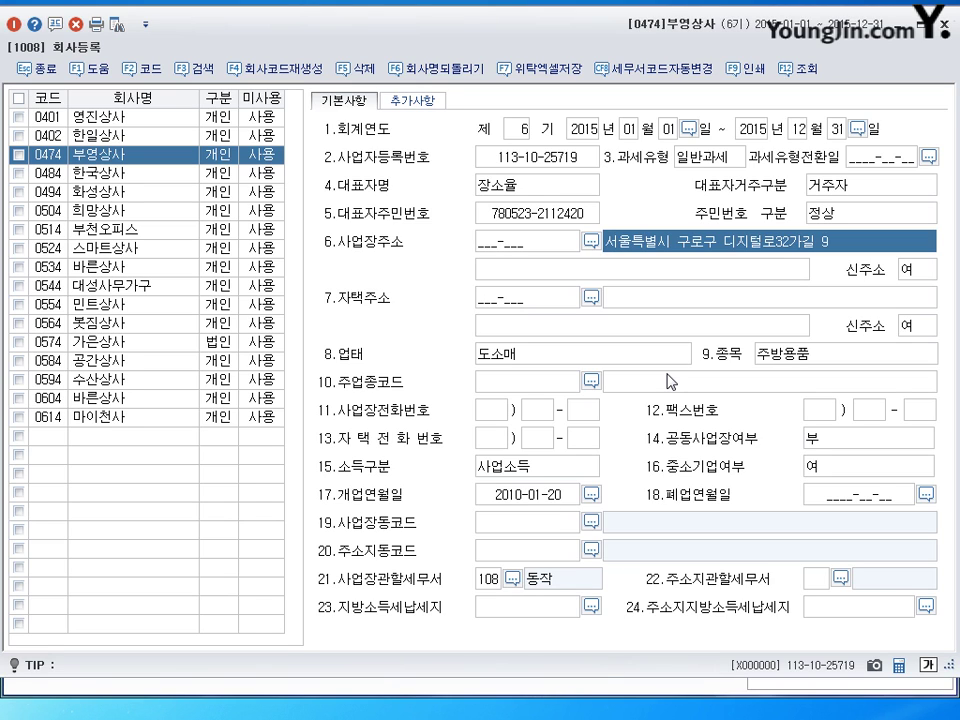
click(498, 358)
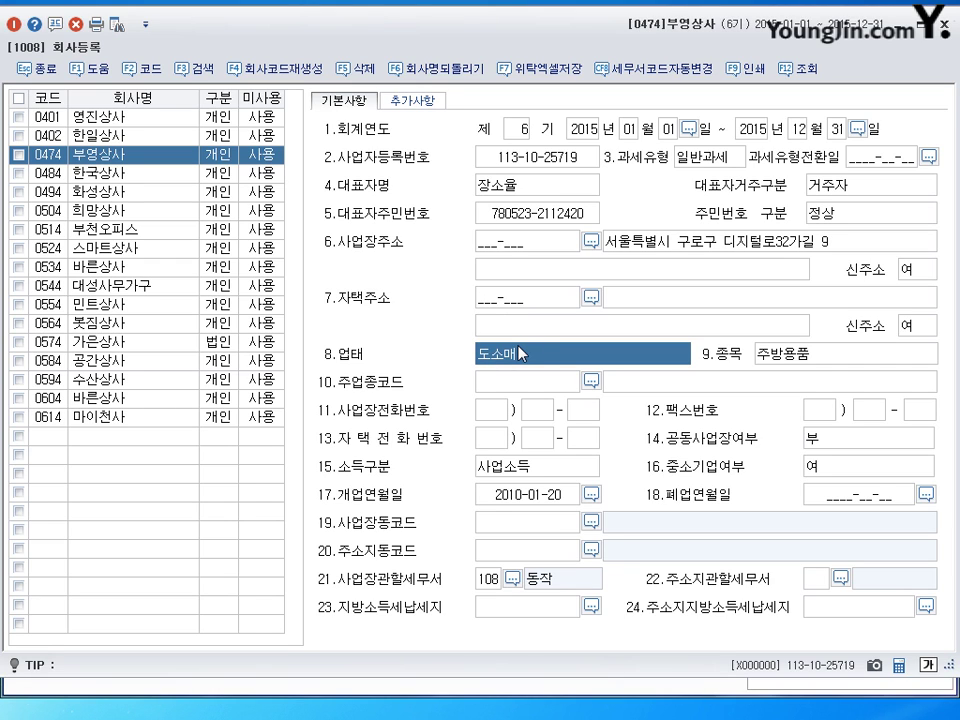
- Change 부영상사's business item (종목) to 문구
click(826, 362)
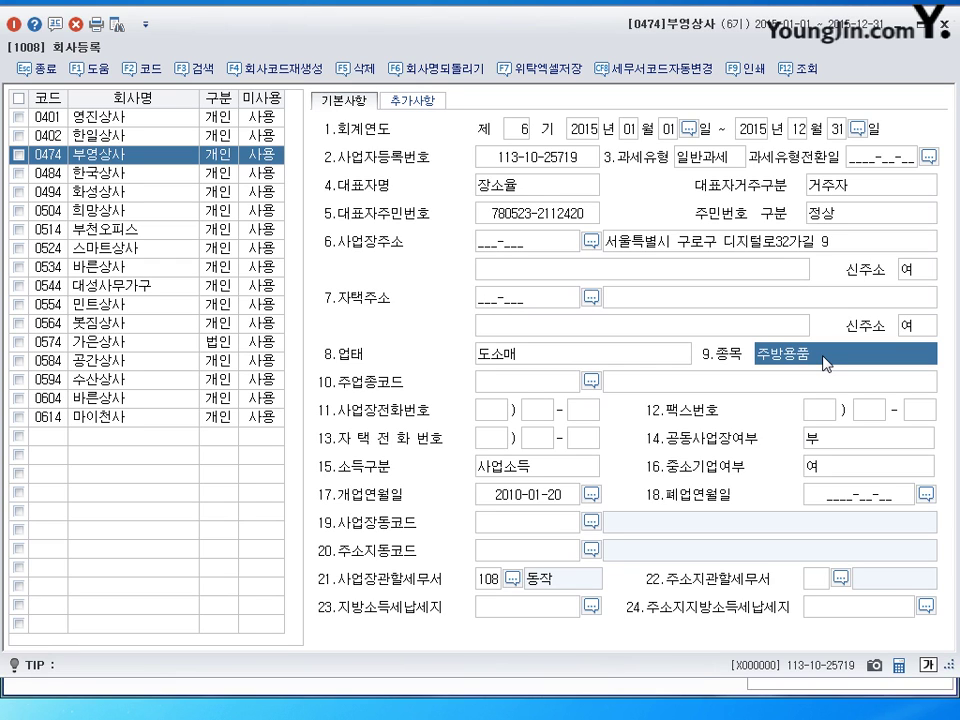
text(문구)
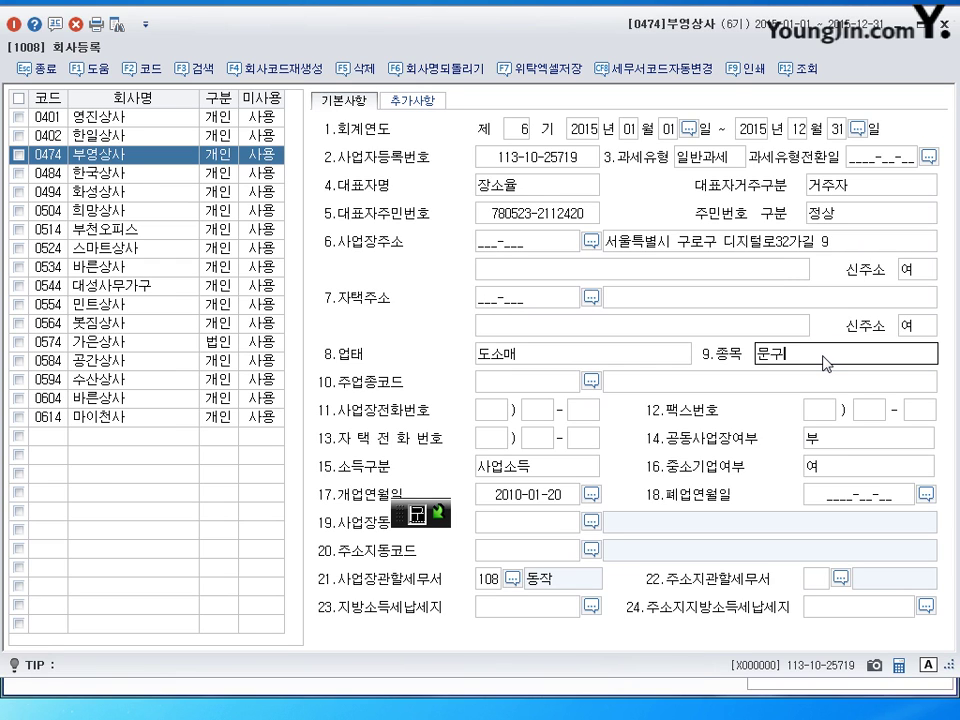
key(Return)
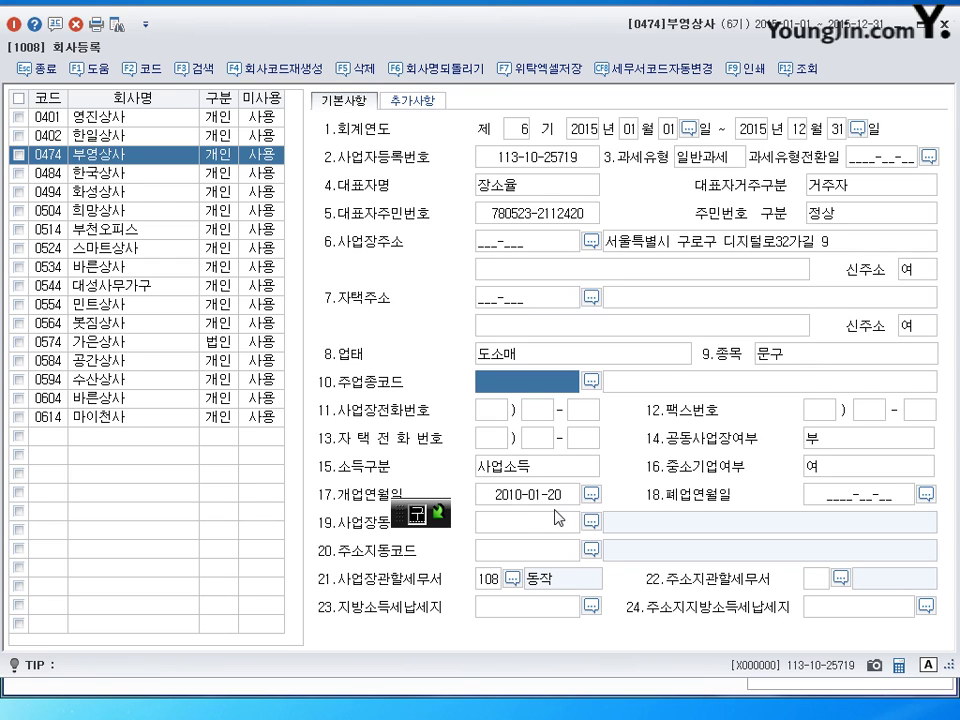
- Set the business's competent tax office (사업장관할세무서) to 113 구로 and close the company registration
click(490, 578)
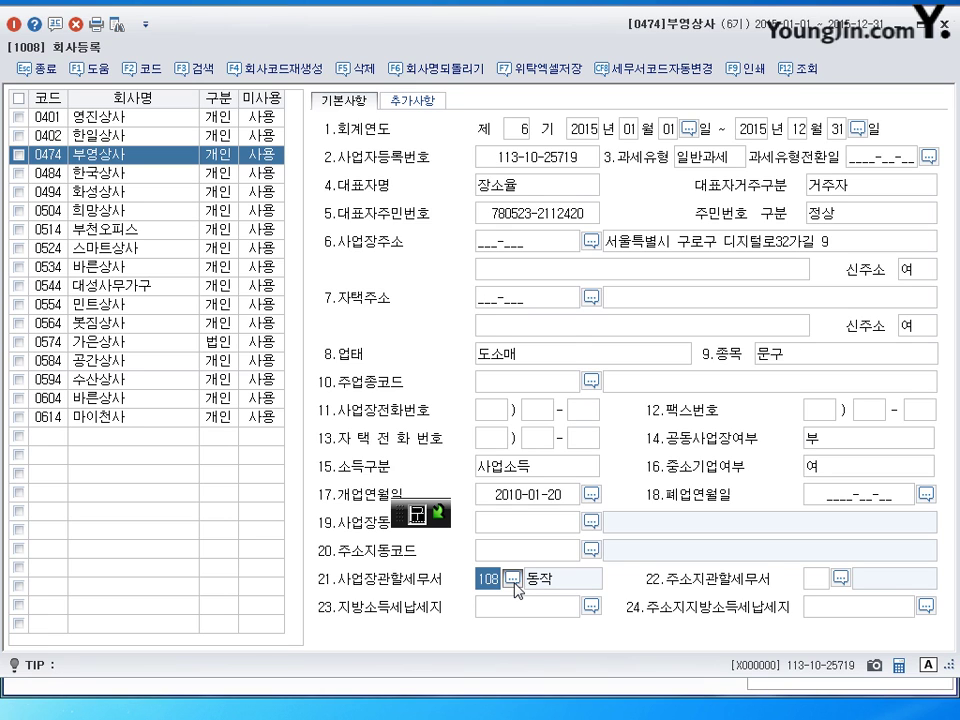
click(513, 580)
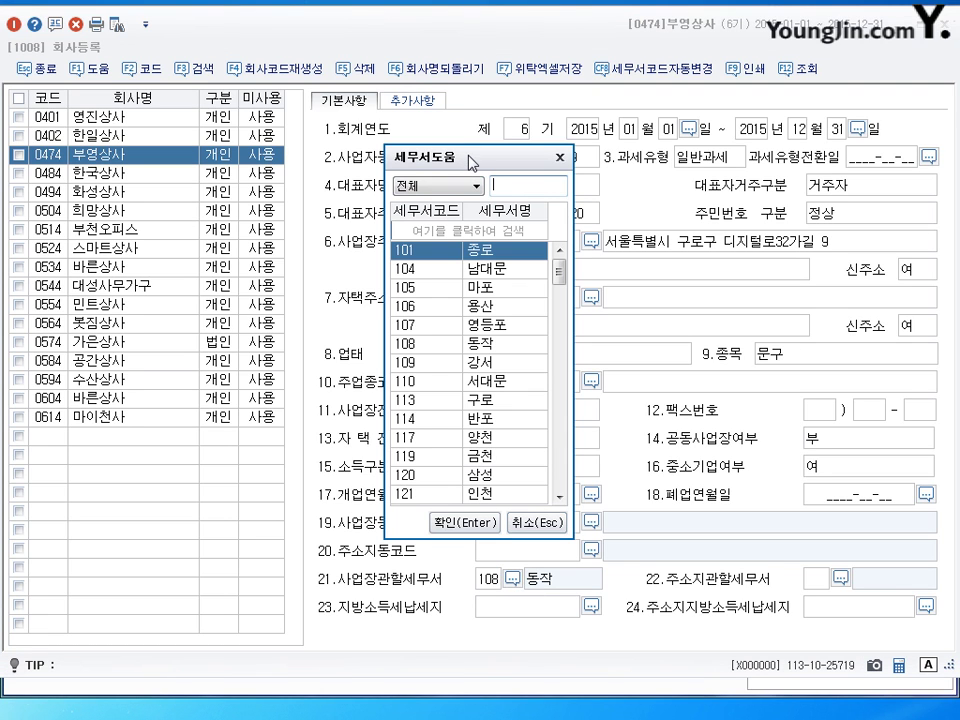
click(440, 400)
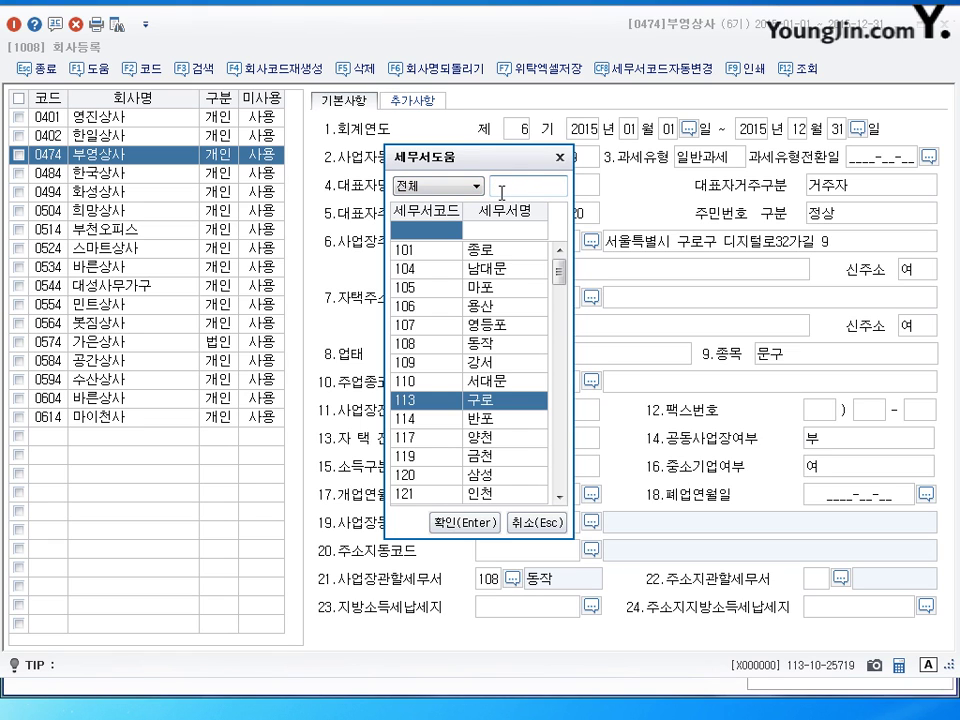
click(458, 522)
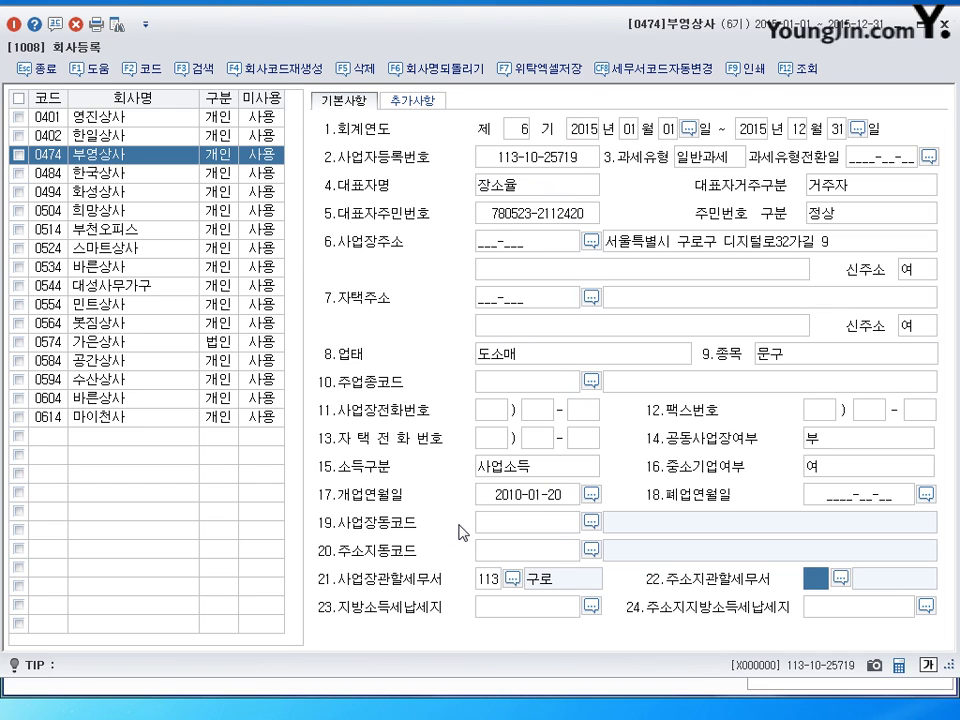
key(Return)
key(Return)
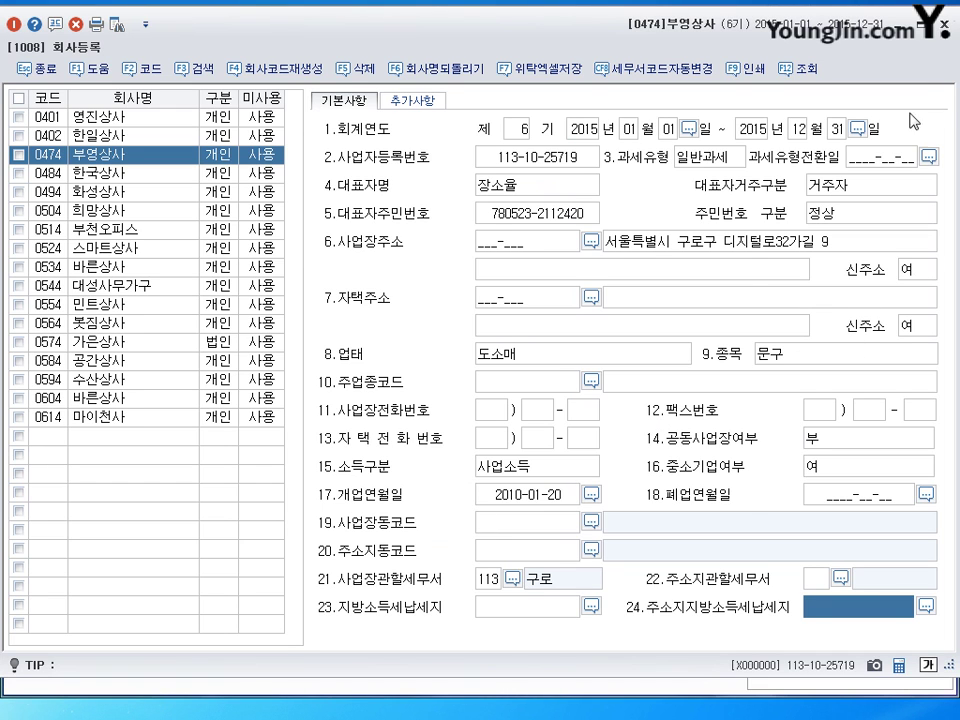
key(Escape)
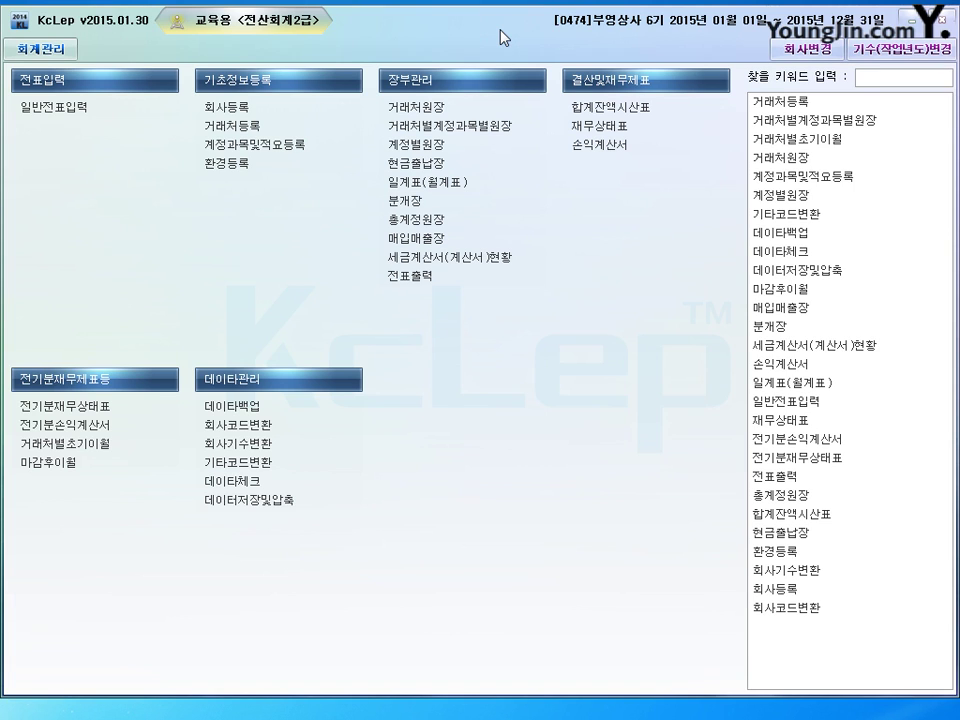
- Open 전기분재무상태표 and check the asset amounts from 현금 down to 받을어음
click(76, 410)
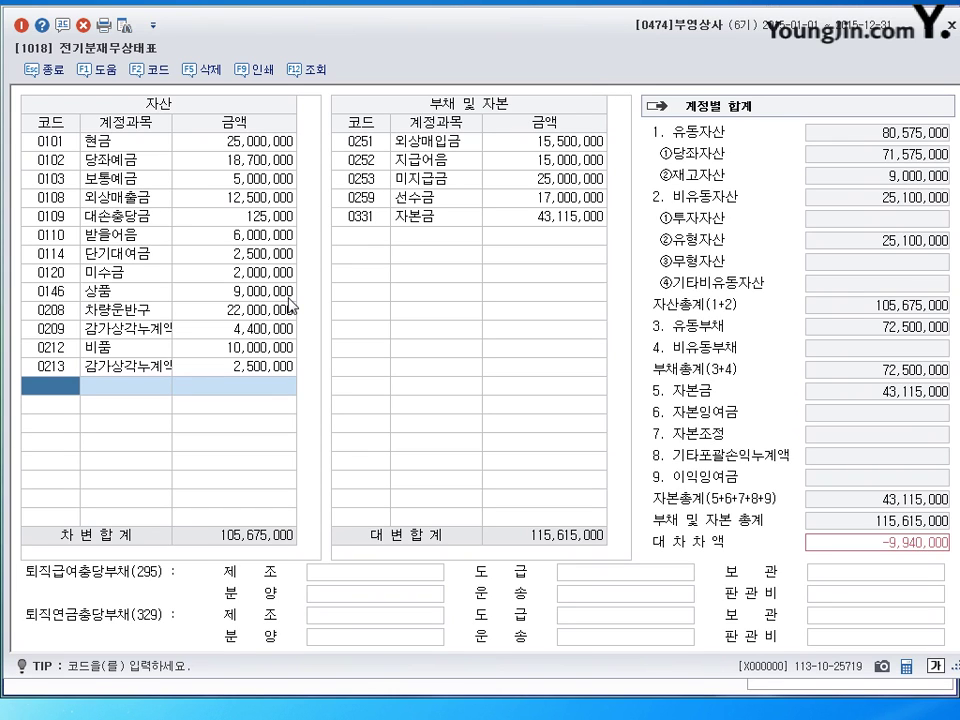
click(225, 143)
click(232, 160)
click(235, 180)
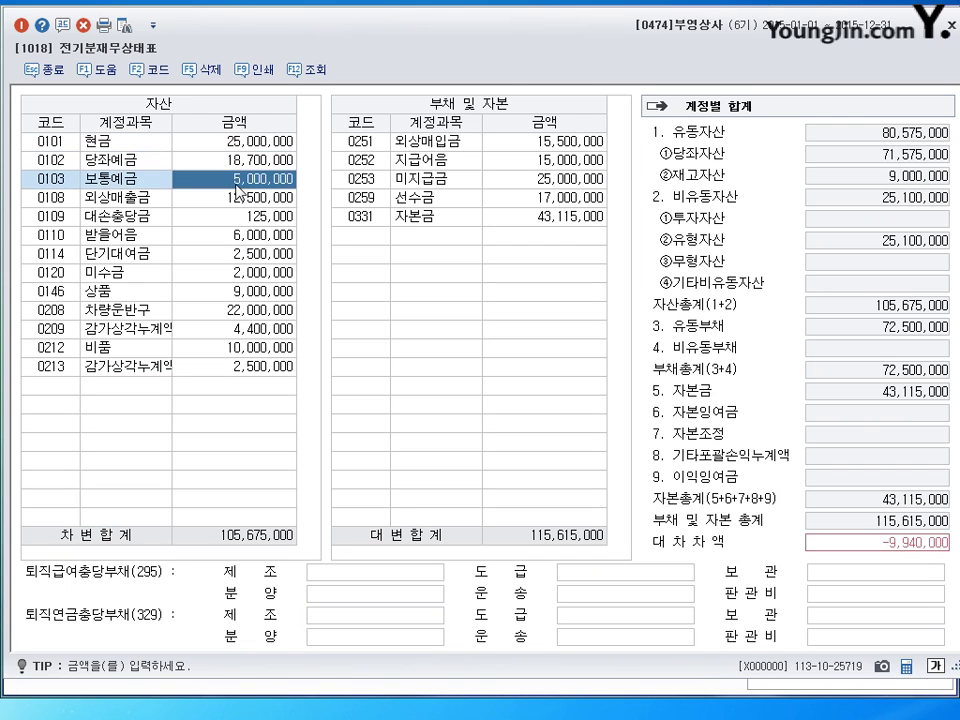
click(236, 197)
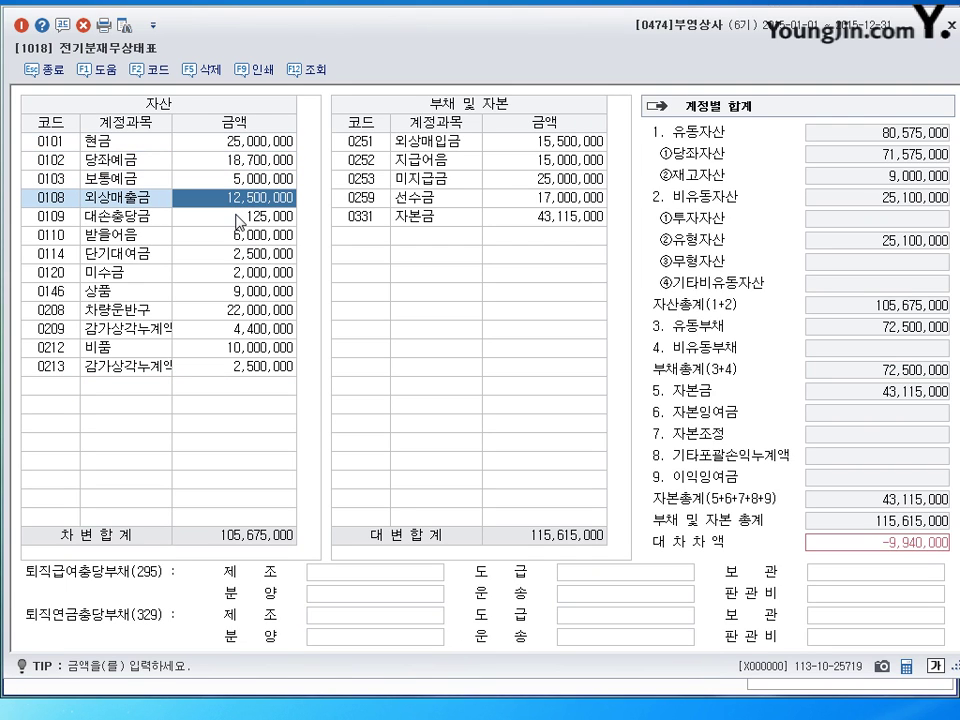
click(240, 216)
click(264, 235)
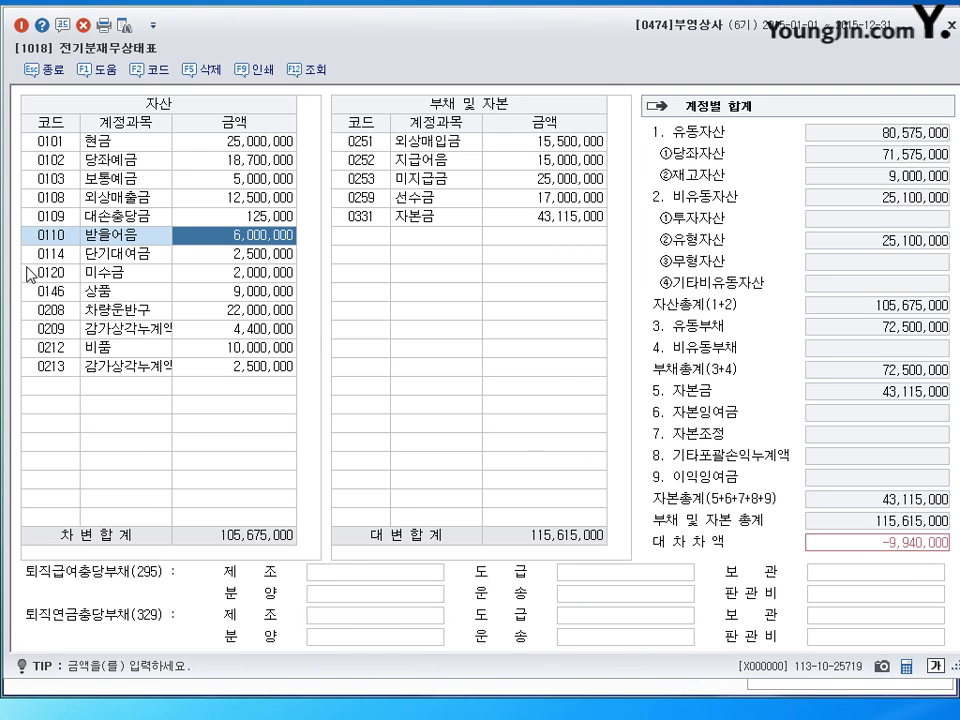
- Add the 0111 대손충당금 account for 받을어음 with an amount of 60,000 to the assets and refresh the list into code order
click(52, 388)
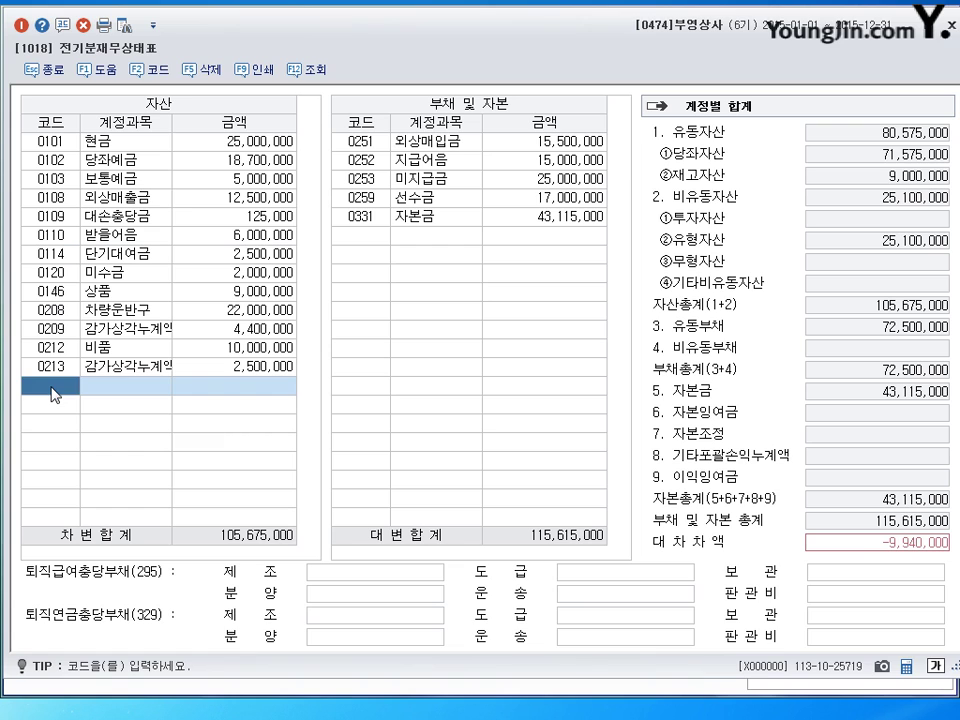
text(대소ㄴ)
key(Return)
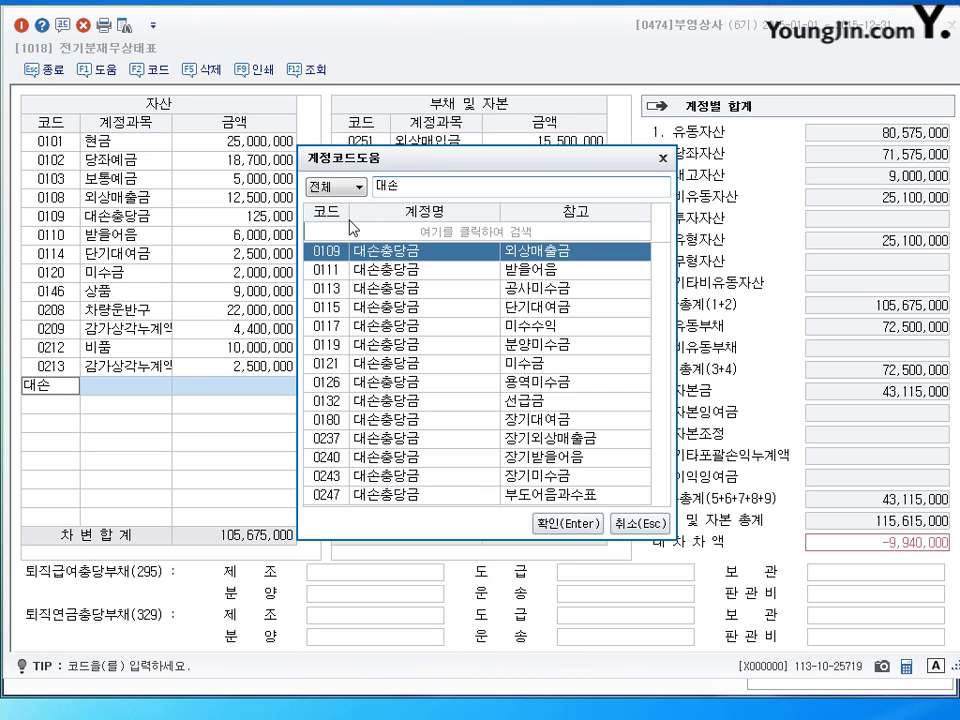
click(549, 270)
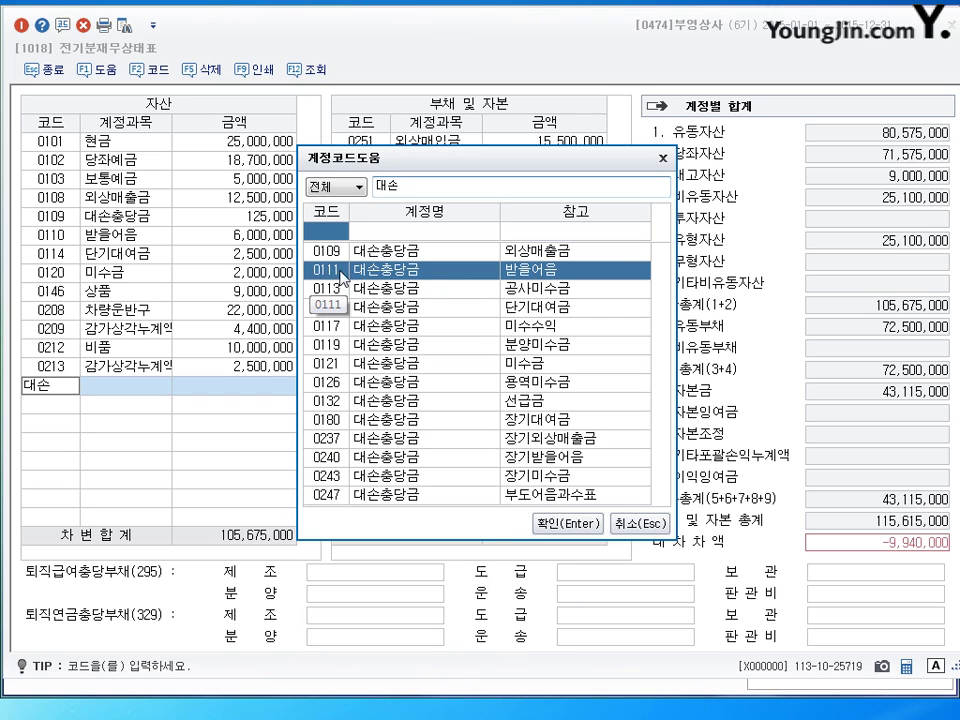
click(536, 528)
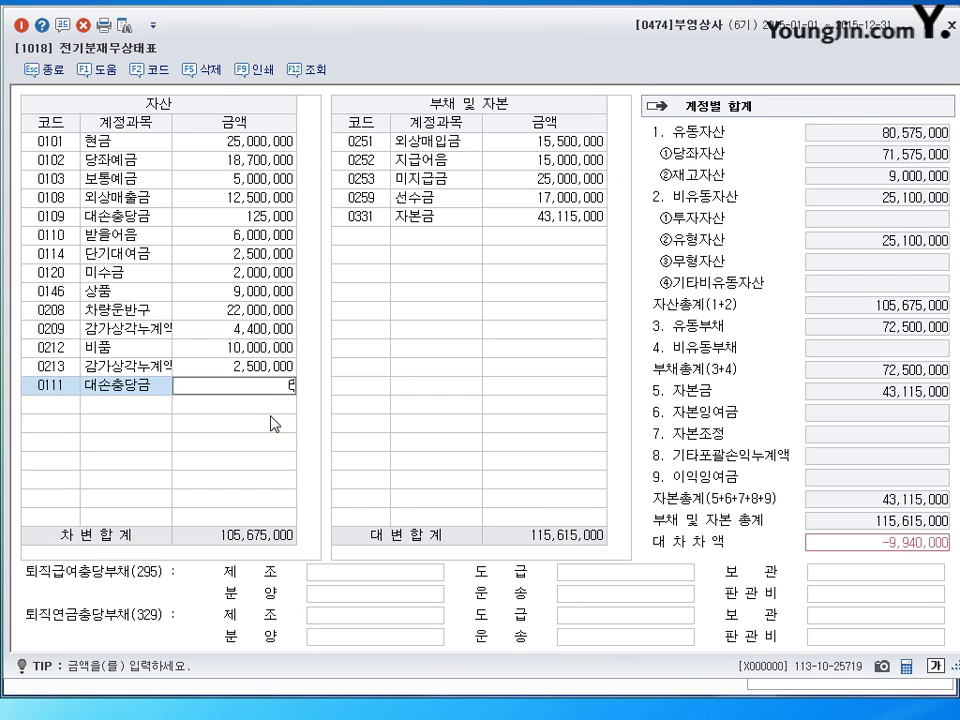
text(60,000)
key(Return)
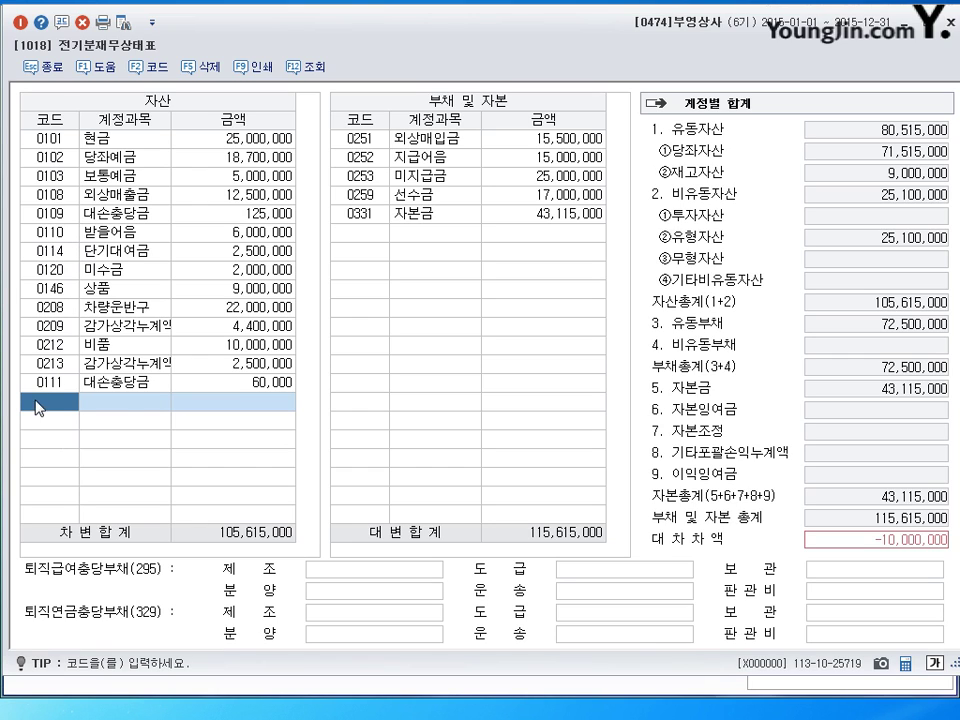
click(316, 67)
click(45, 251)
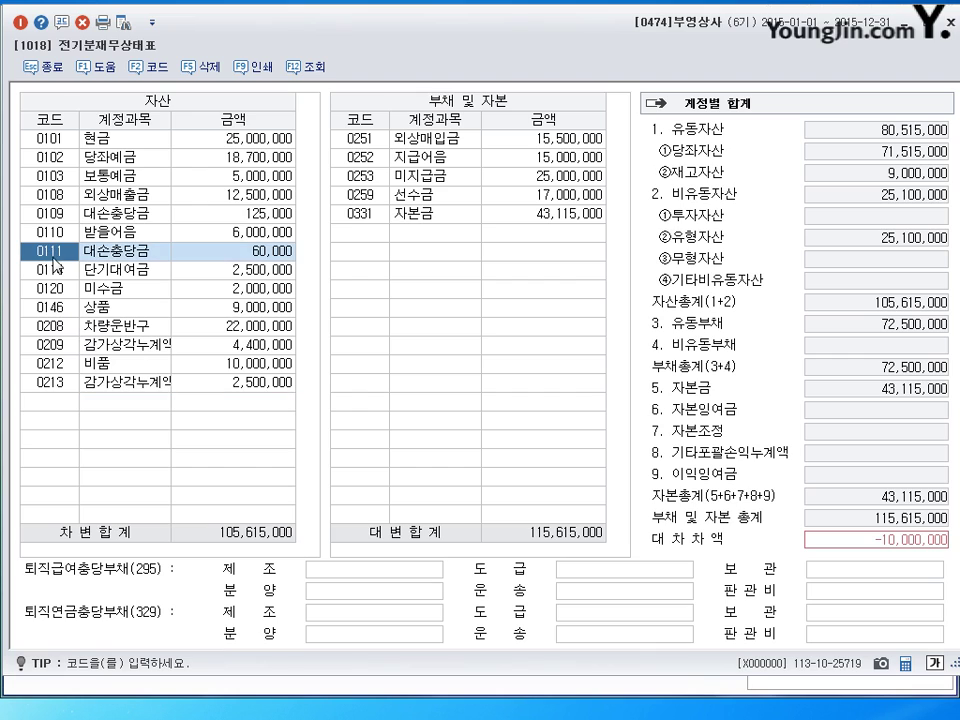
- Correct the 선수금 amount to 7,000,000 in the liabilities and close the prior-period balance sheet
click(368, 272)
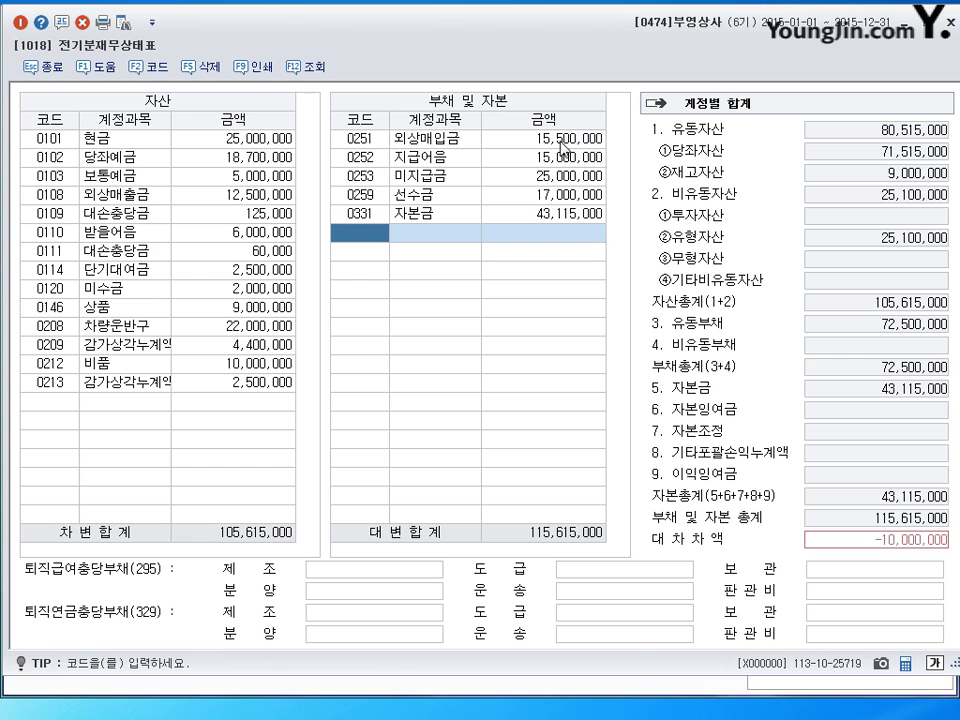
click(549, 198)
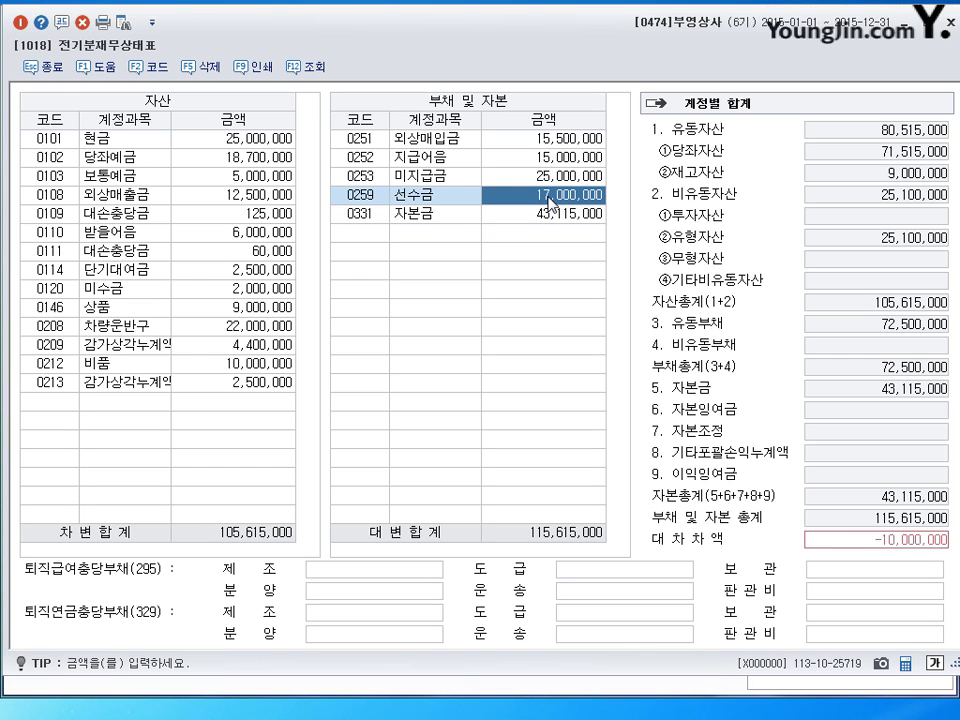
text(4000000)
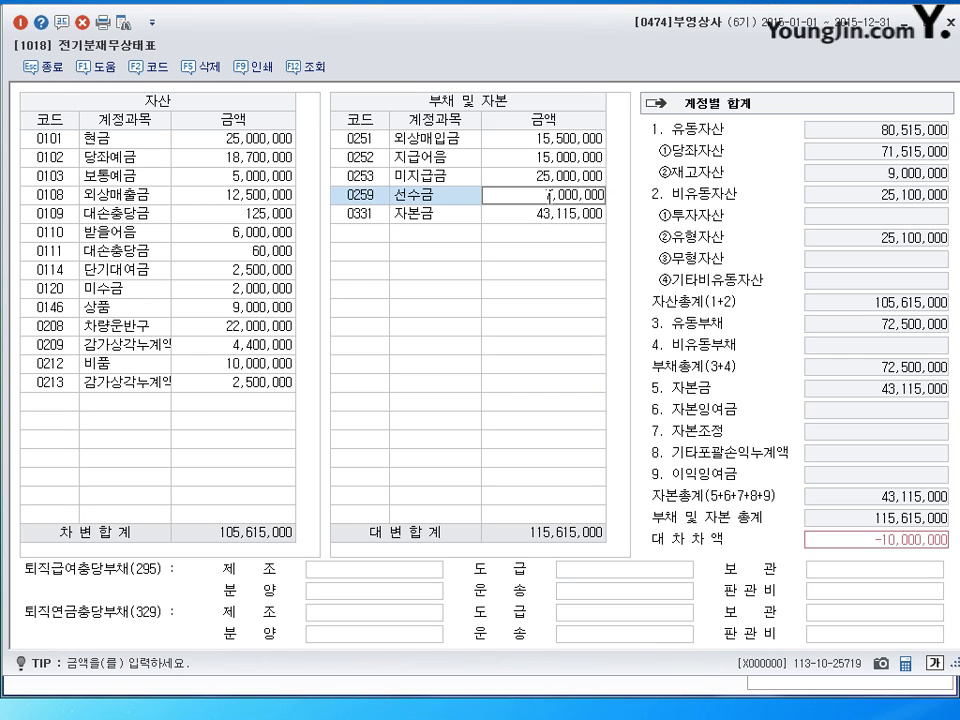
key(Return)
click(533, 238)
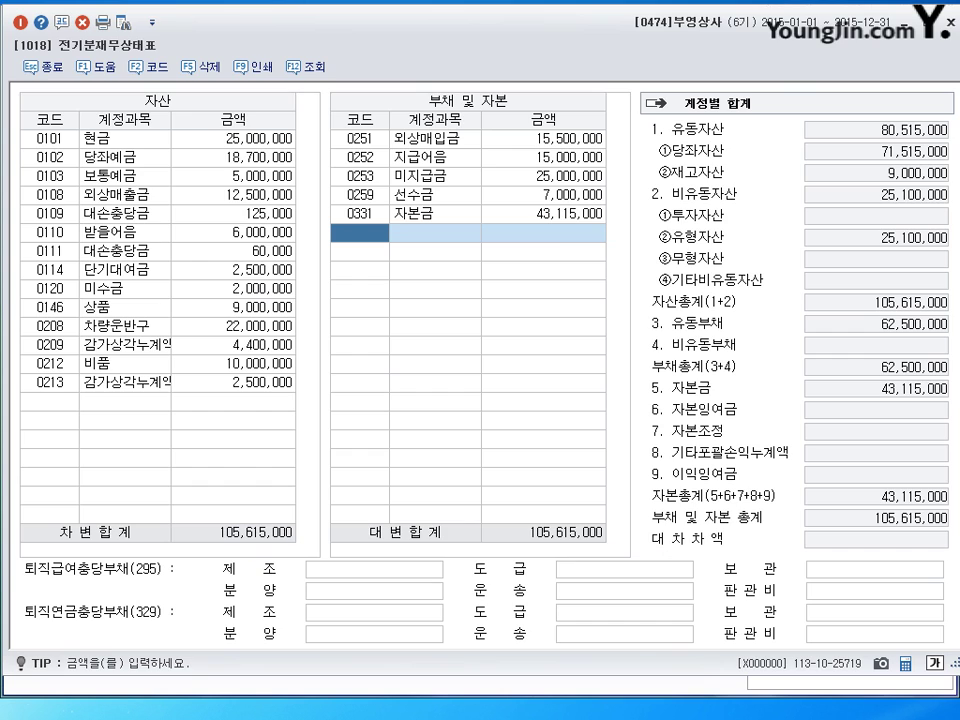
key(Escape)
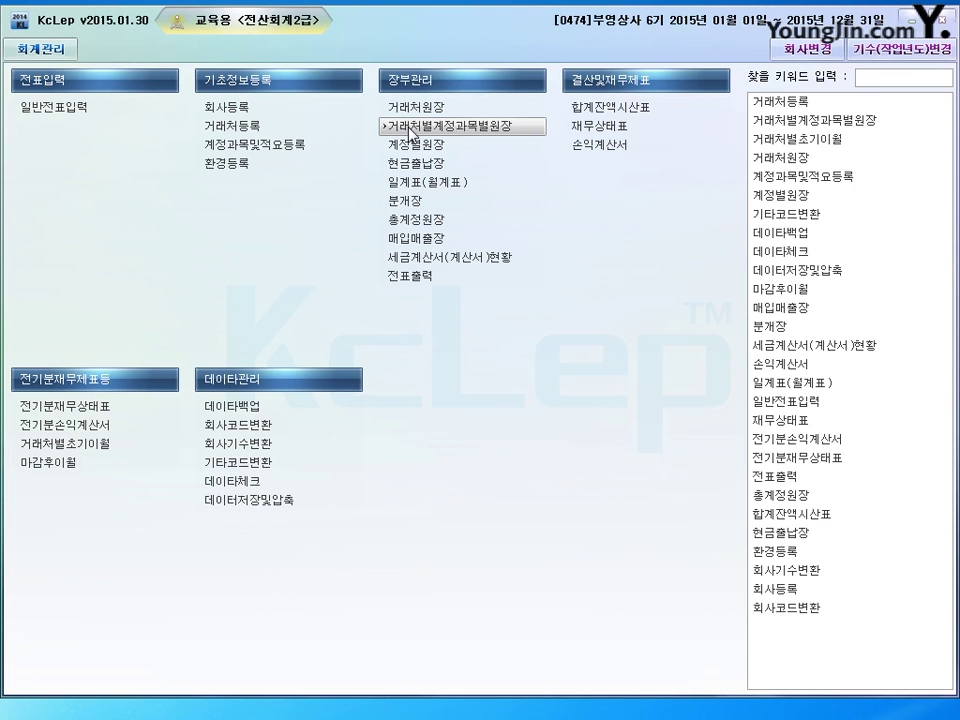
- In 계정과목및적요등록, add 현금적요 no. 4 택배비 지급 to the 판매관리비 account 0824 운반비 and close the window
click(256, 146)
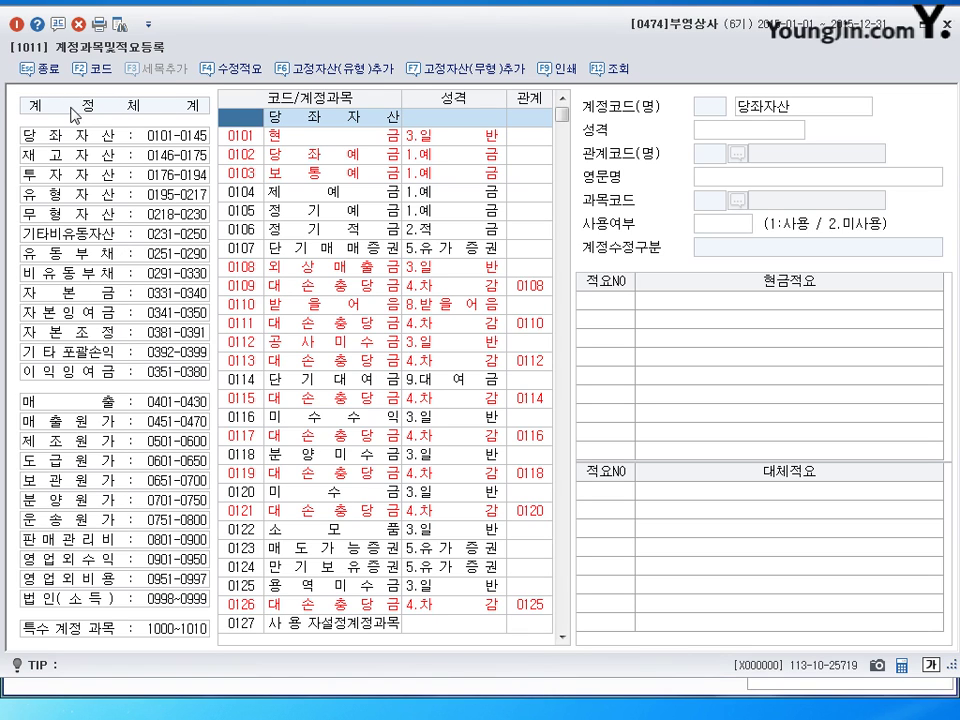
click(73, 541)
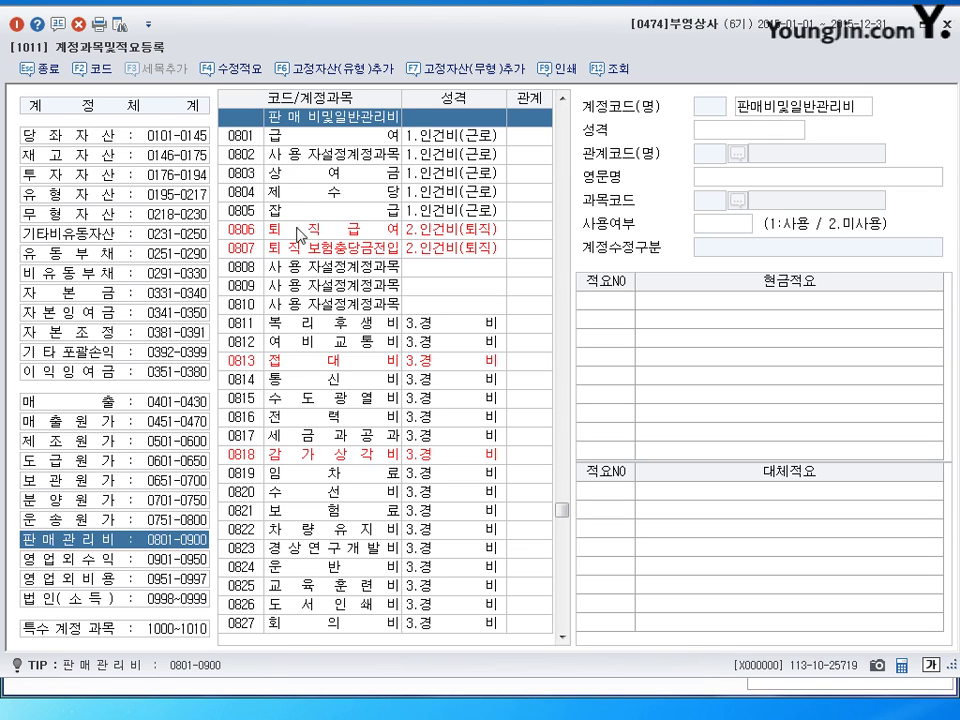
click(306, 570)
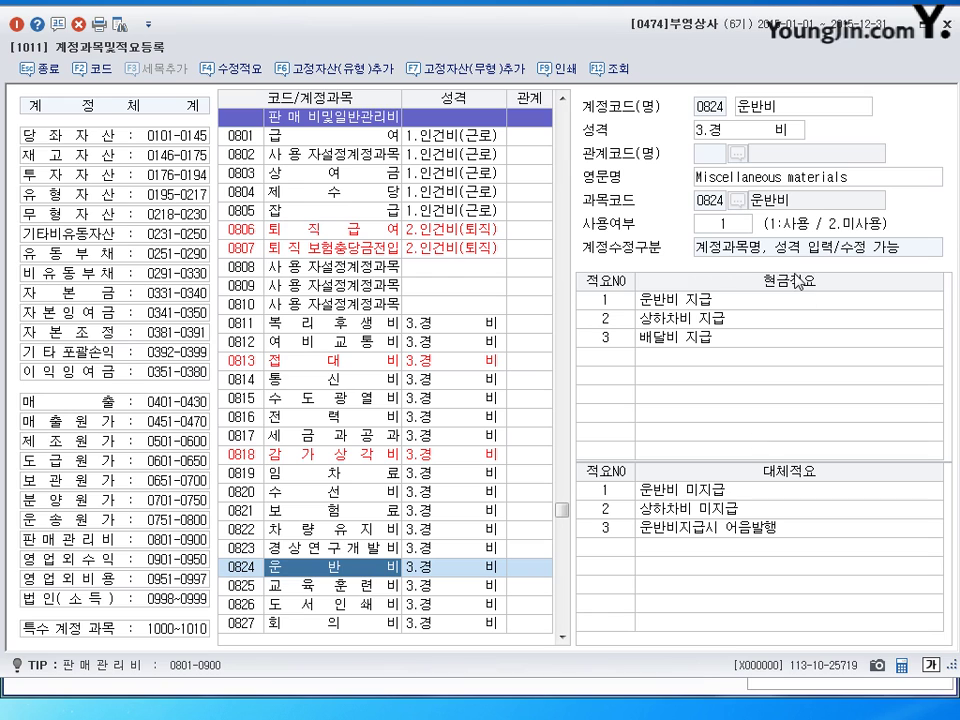
click(613, 360)
text(4)
key(Return)
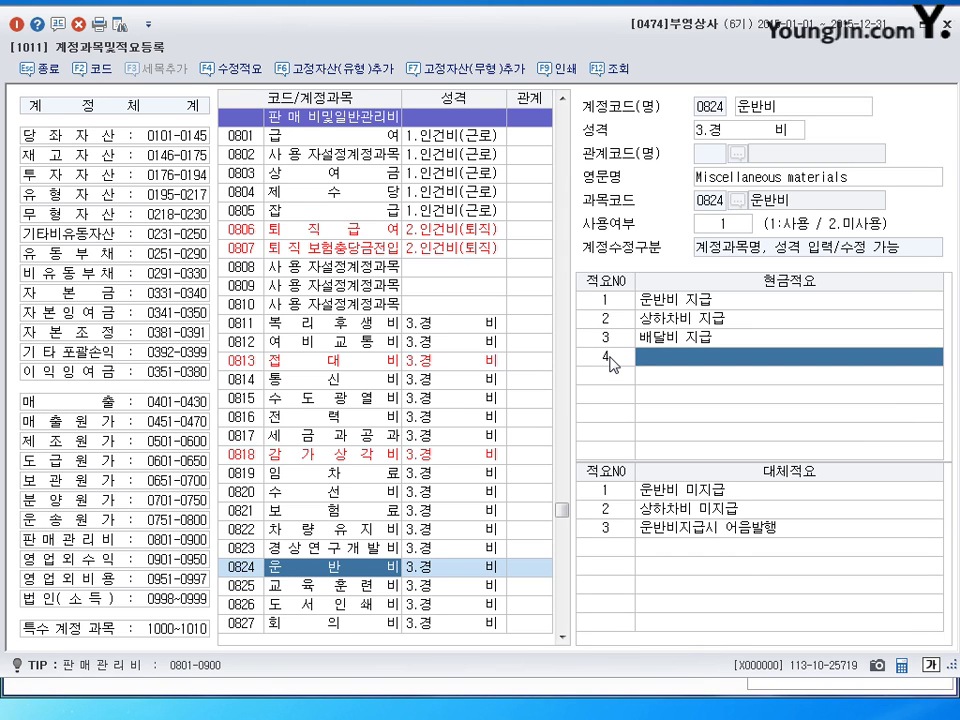
text(태)
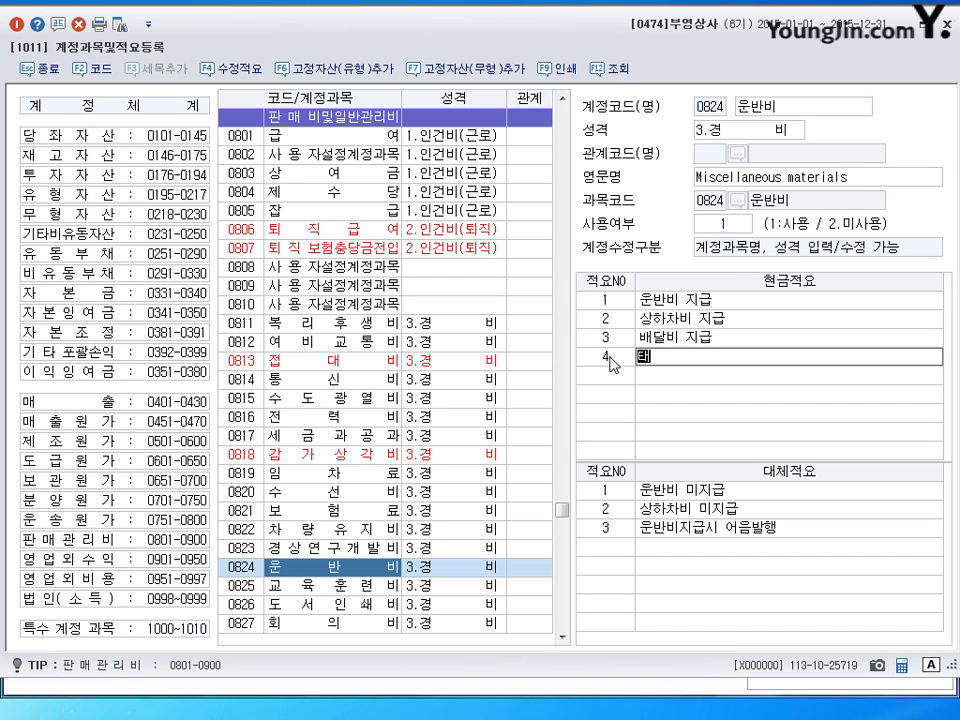
text(택배비 지급)
key(Return)
click(680, 362)
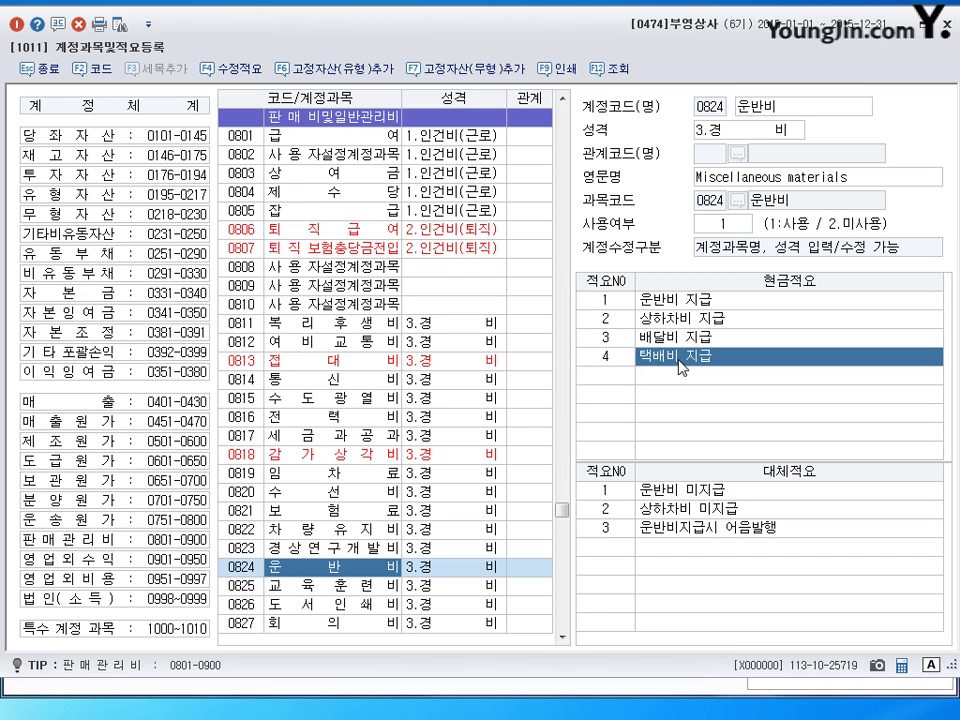
click(681, 379)
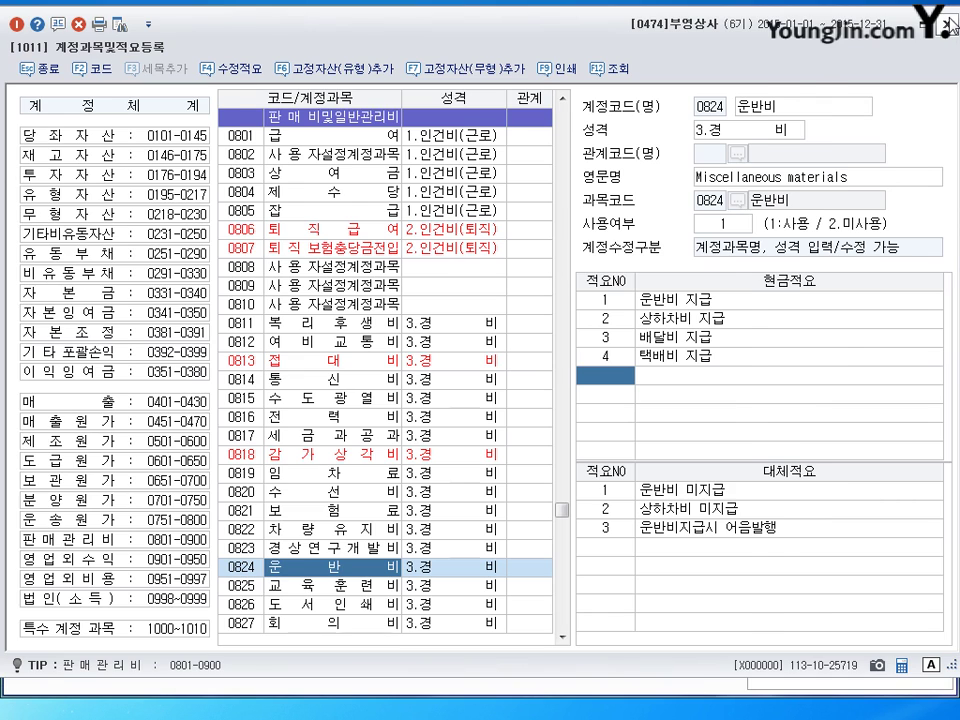
key(Escape)
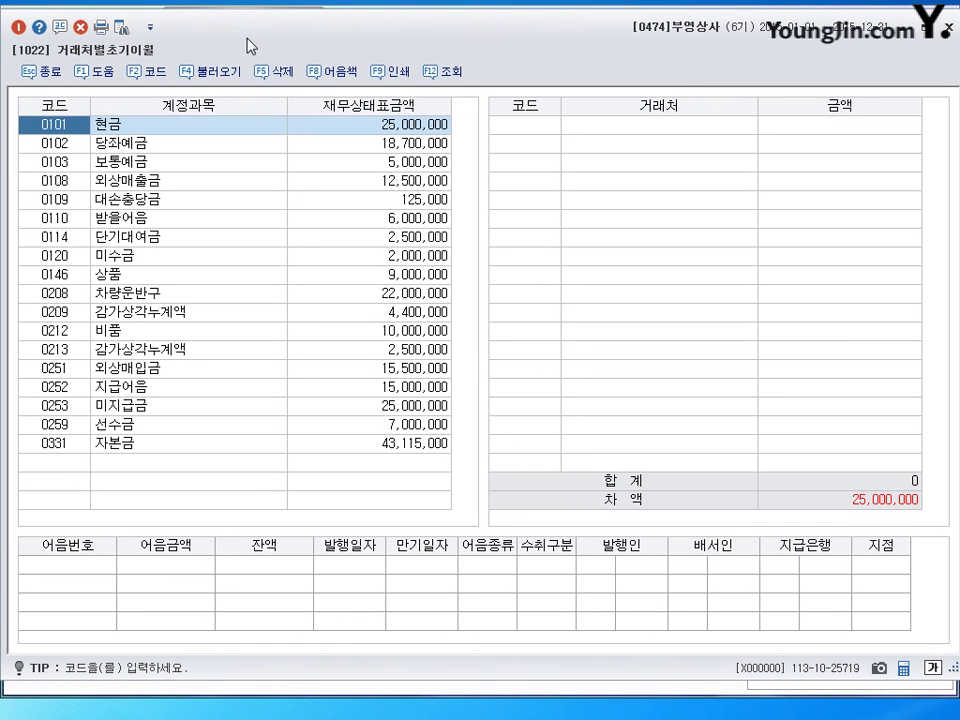
- In 거래처별초기이월, add 민정상사 with an opening balance of 2,000,000 under 미수금
click(124, 259)
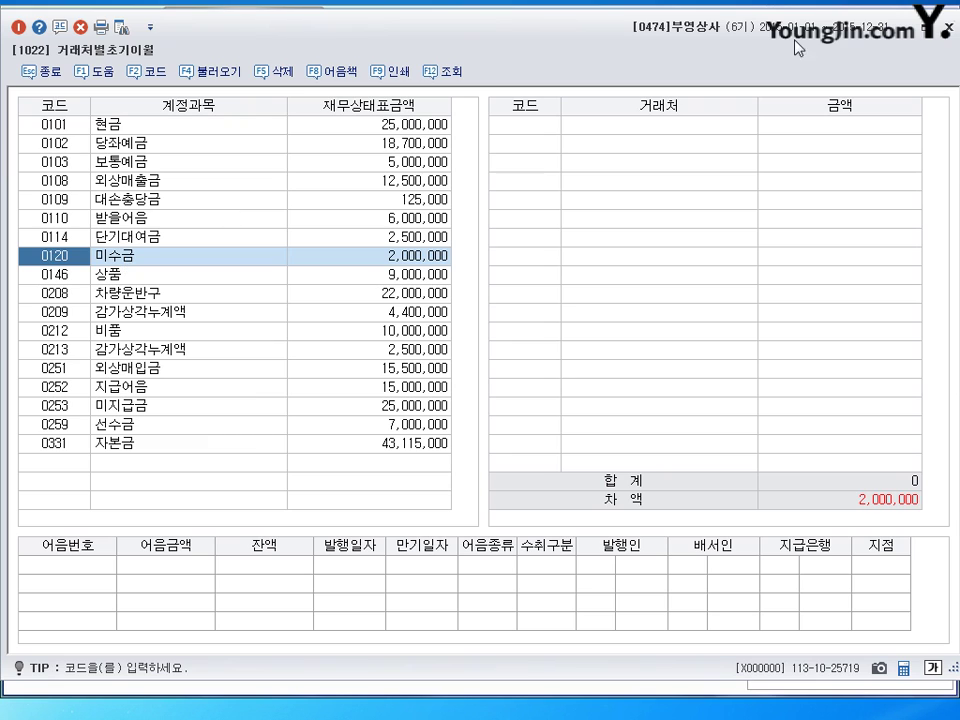
click(536, 125)
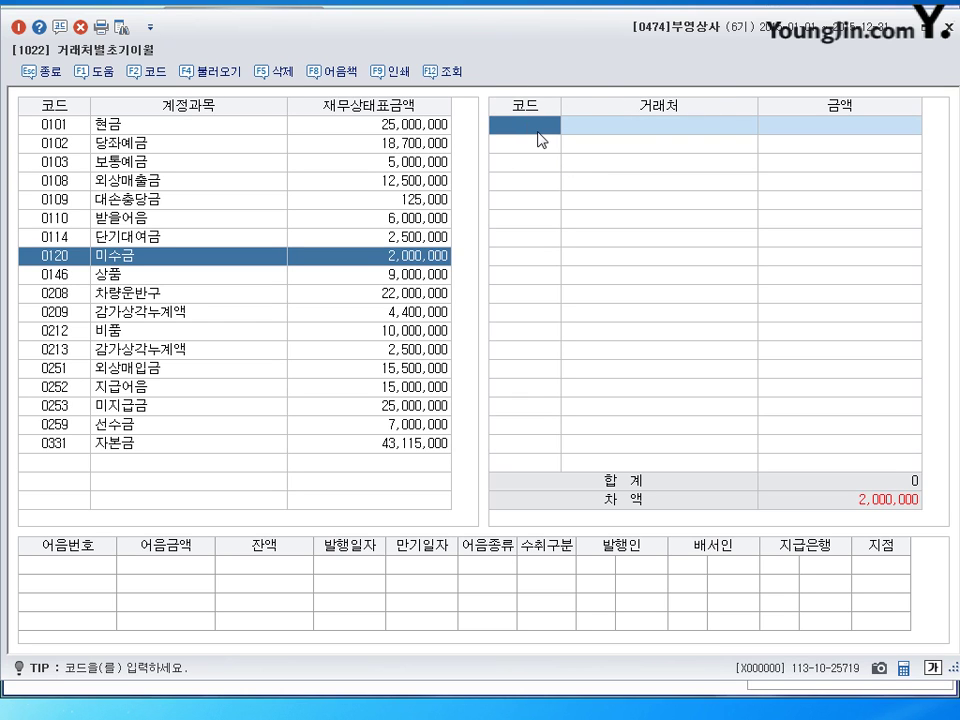
click(145, 71)
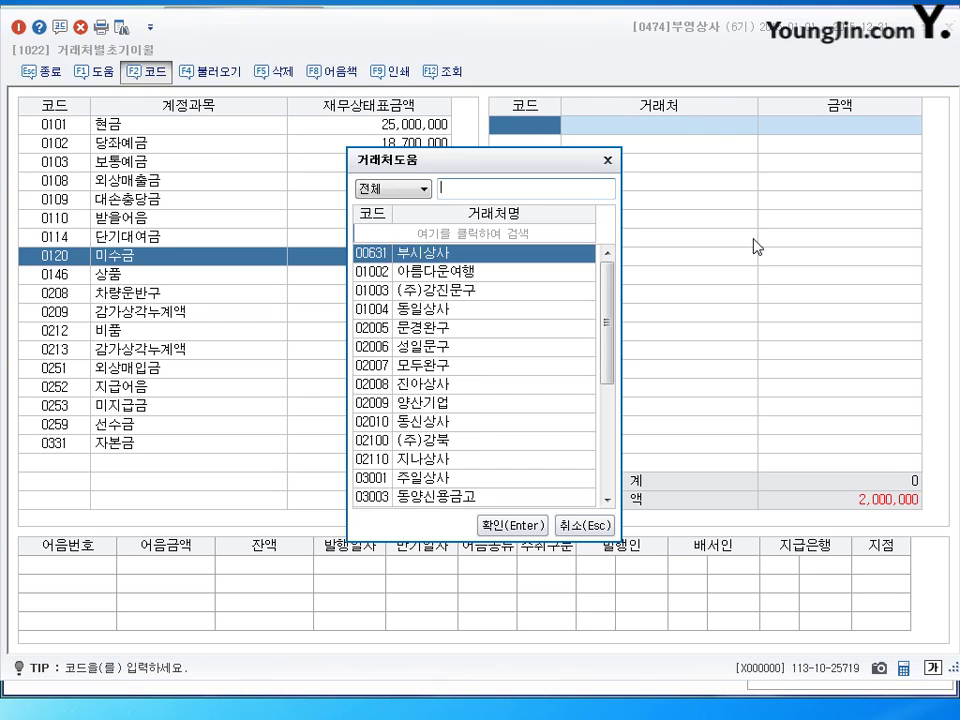
text(민)
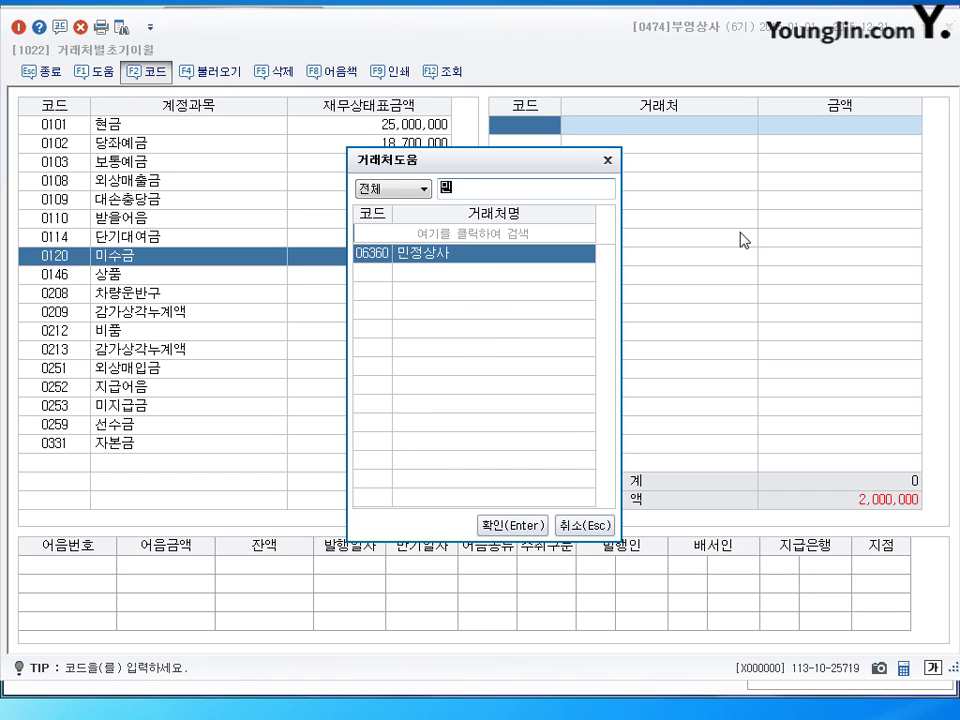
text(정)
click(510, 524)
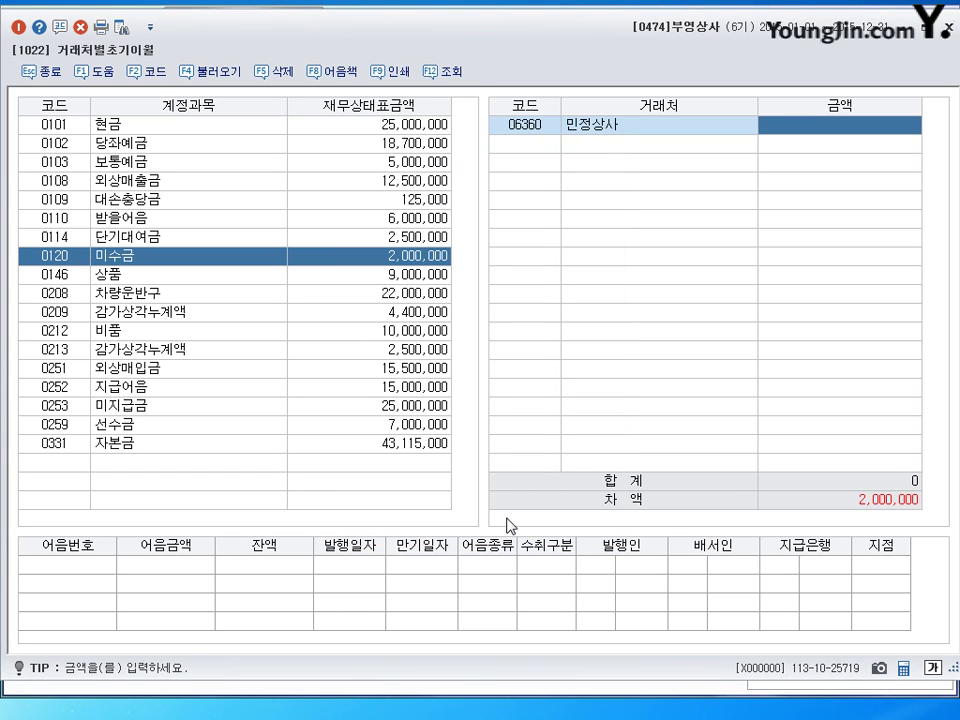
text(2000000)
key(Return)
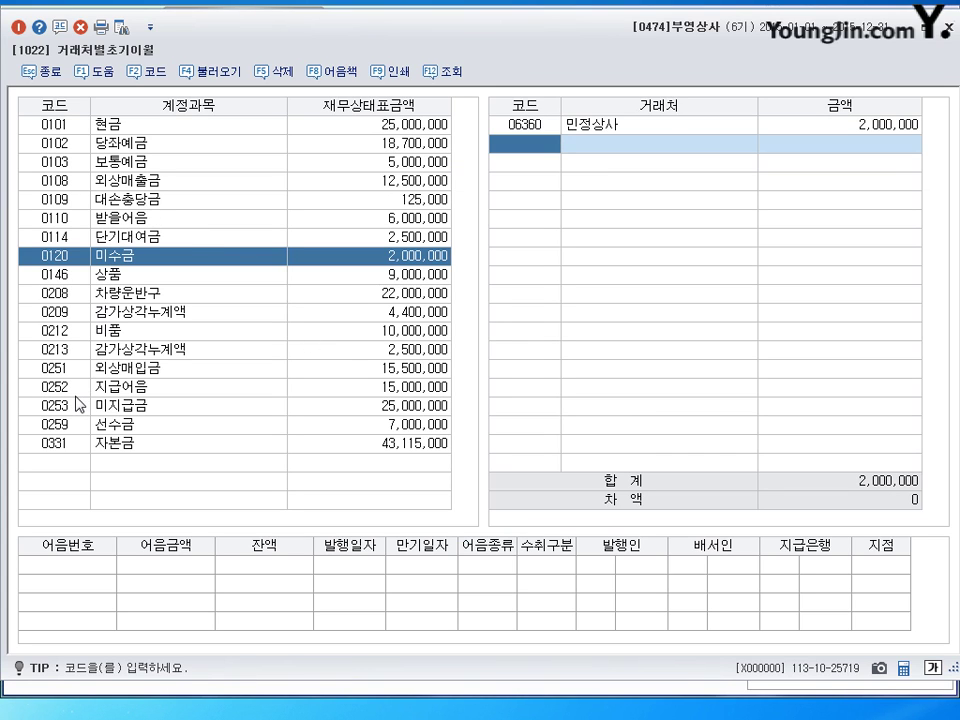
- Look up the individual borrower and add an opening balance of 2,500,000 for that person under 단기대여금
click(63, 238)
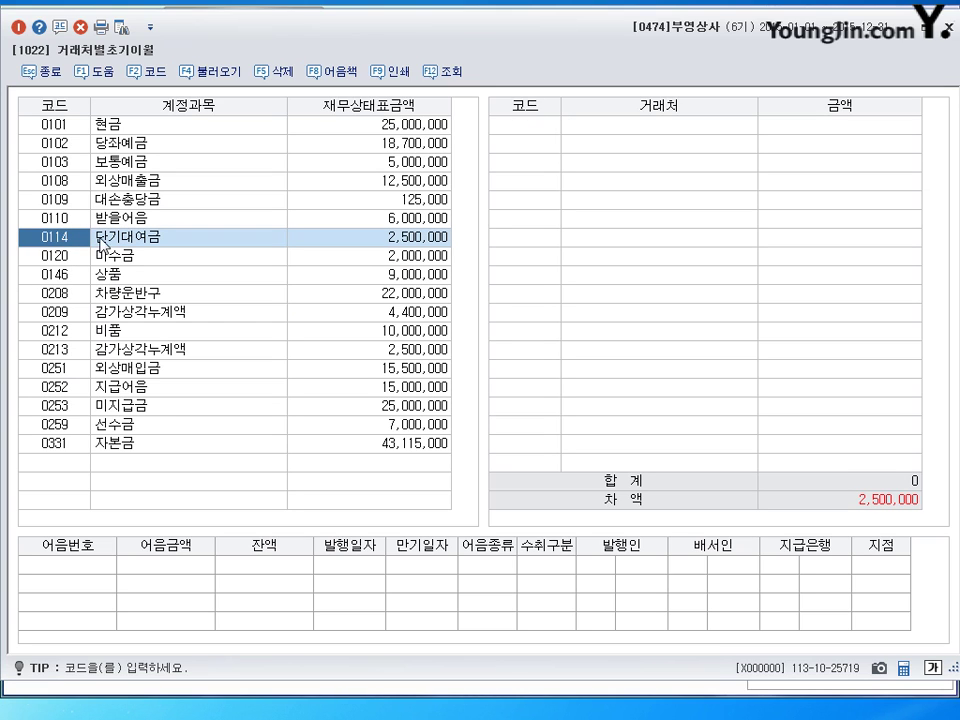
click(532, 128)
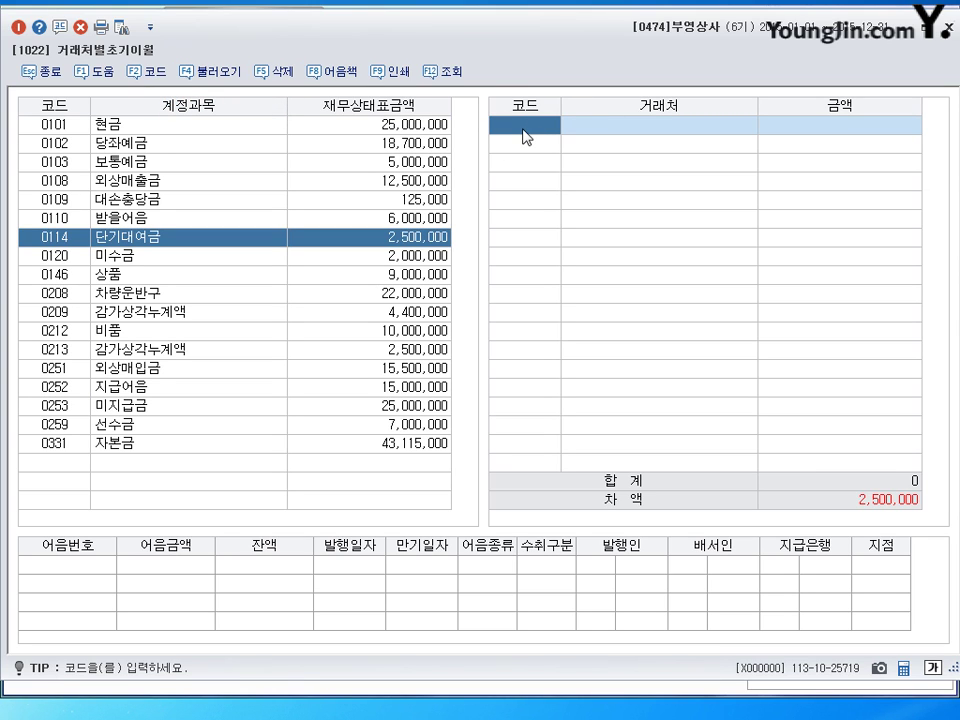
key(F2)
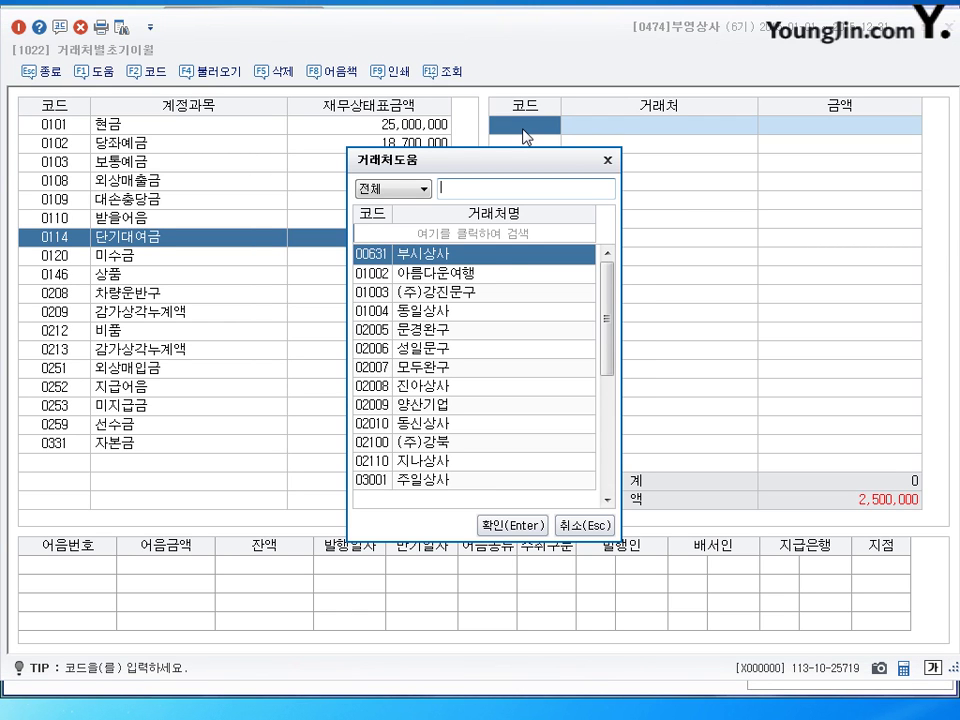
text(배용)
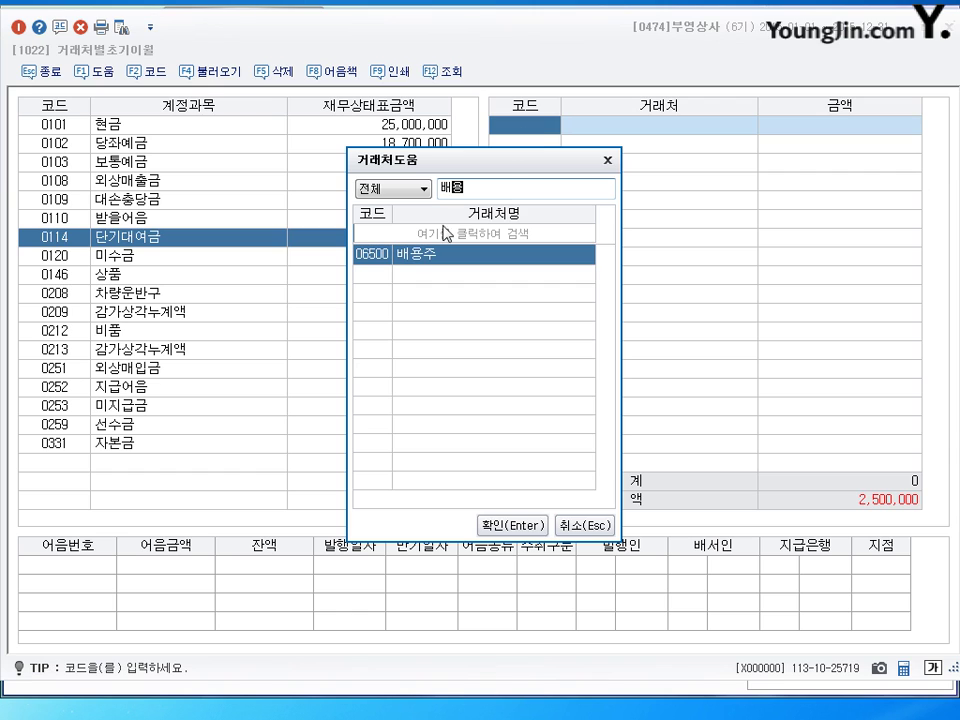
click(508, 524)
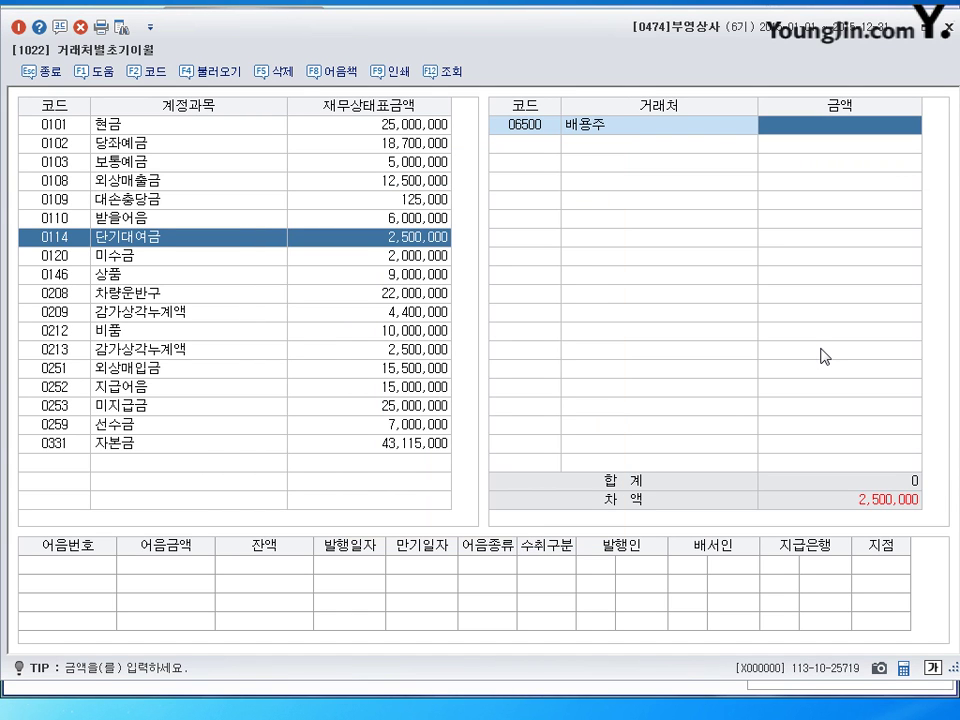
text(2500000)
key(Return)
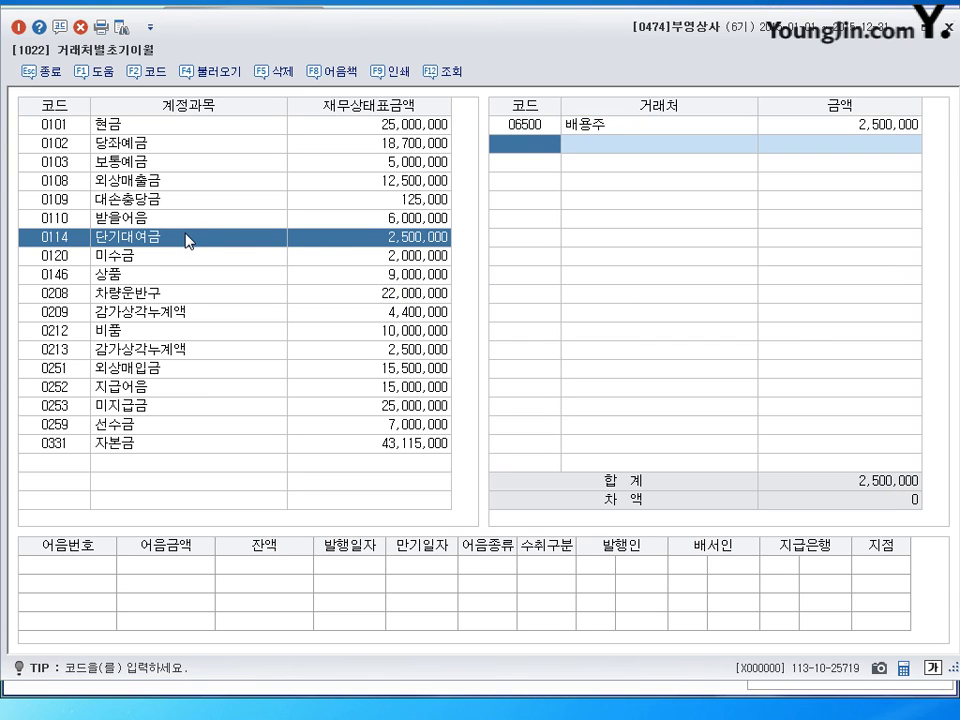
- Add 선아상사 with an opening balance of 10,000,000 under 미지급금 and close 거래처별초기이월
click(138, 408)
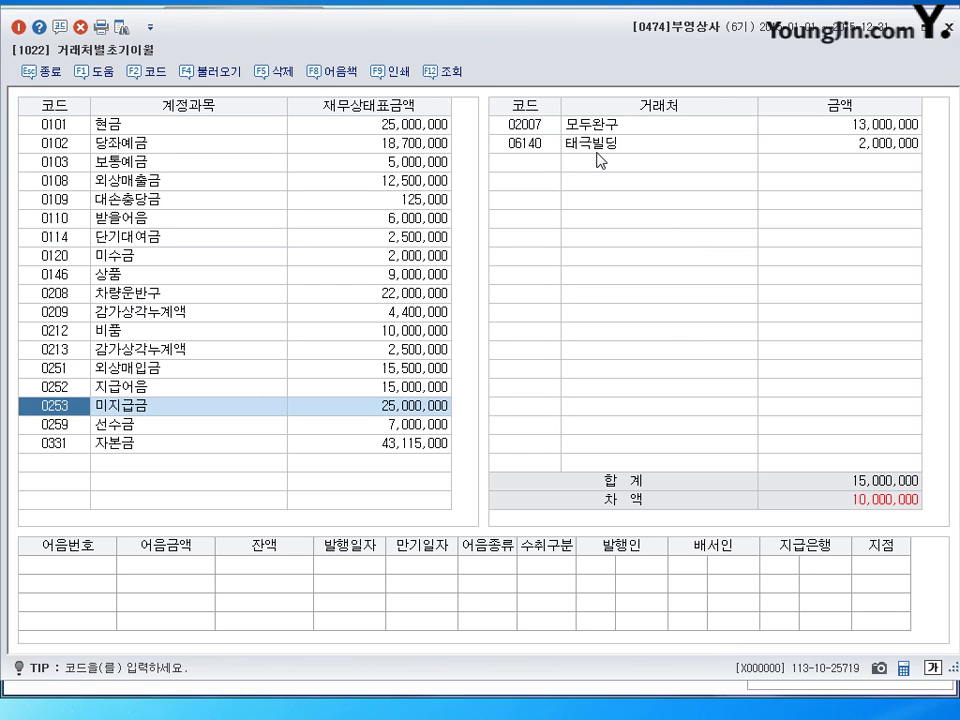
click(543, 167)
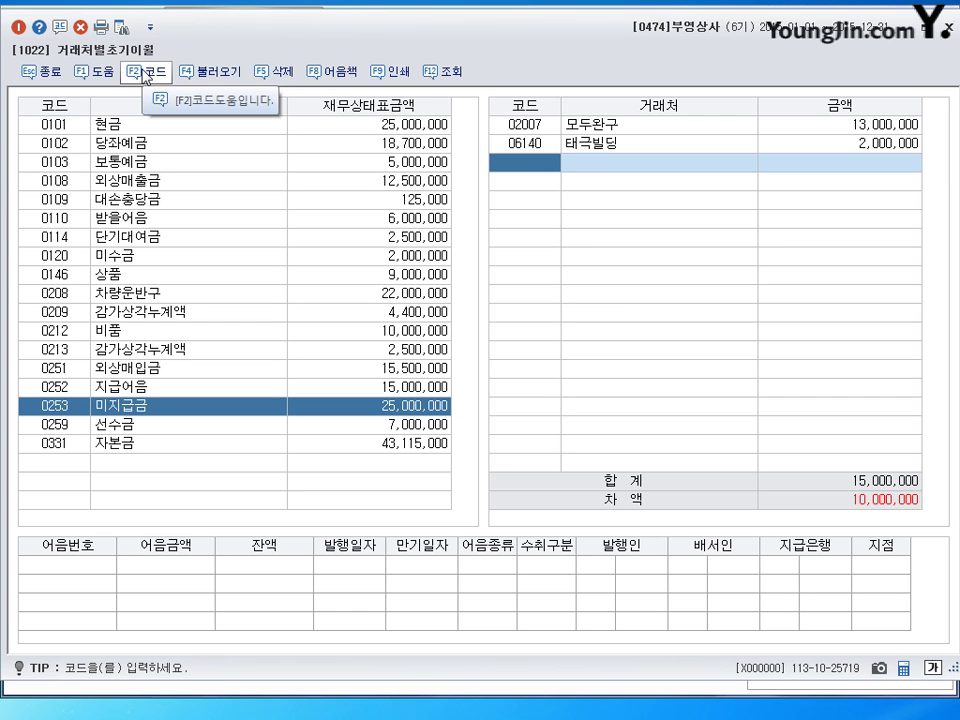
click(147, 74)
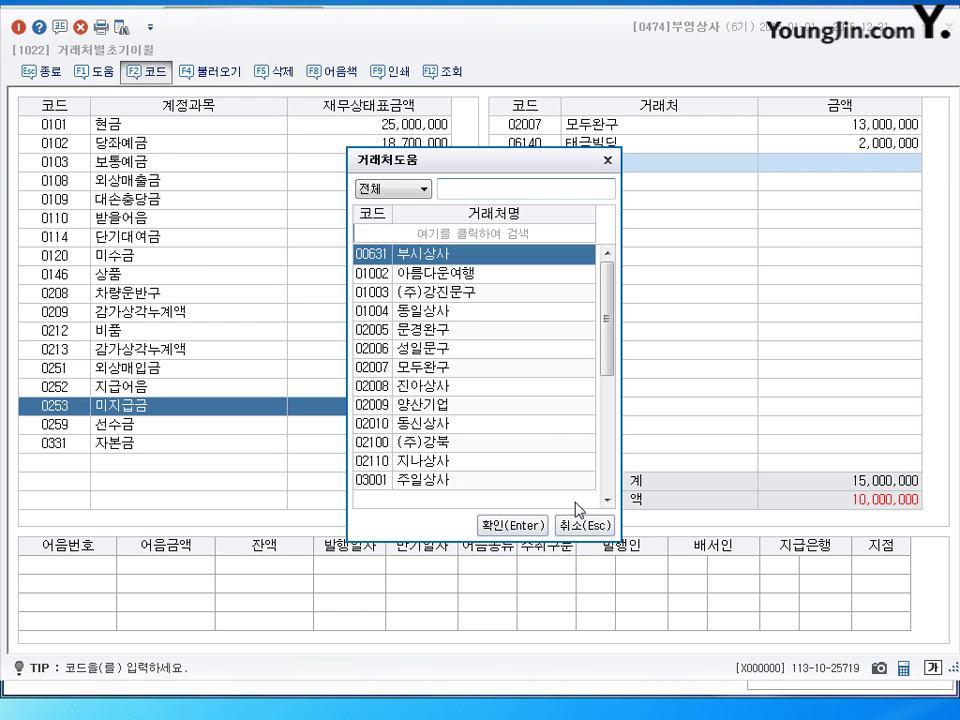
text(ㅅㅓㄴㅇㅏ)
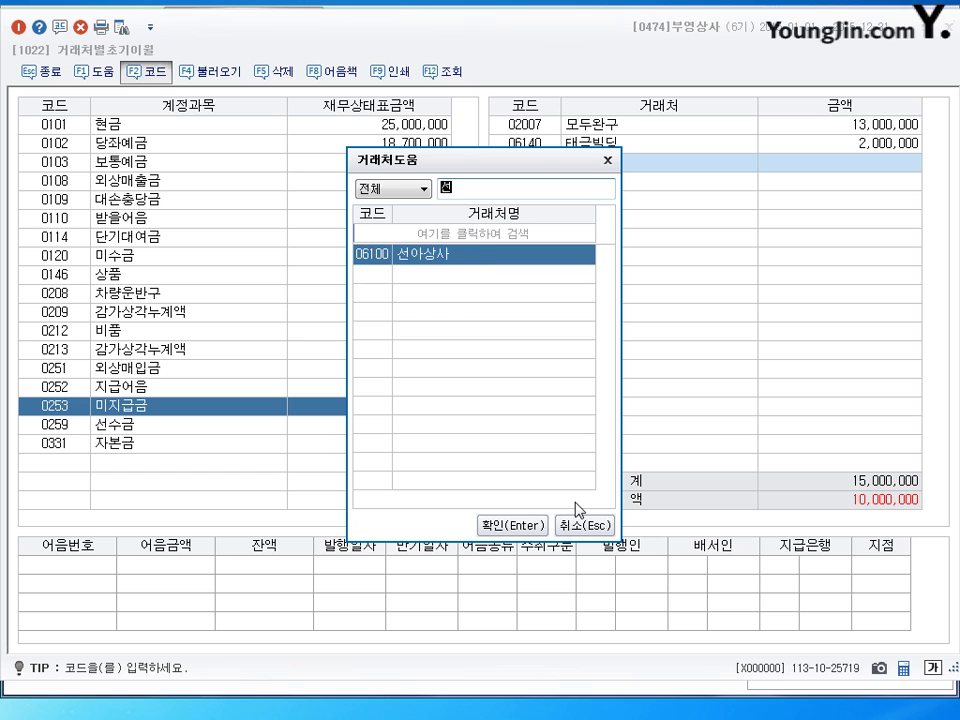
key(Return)
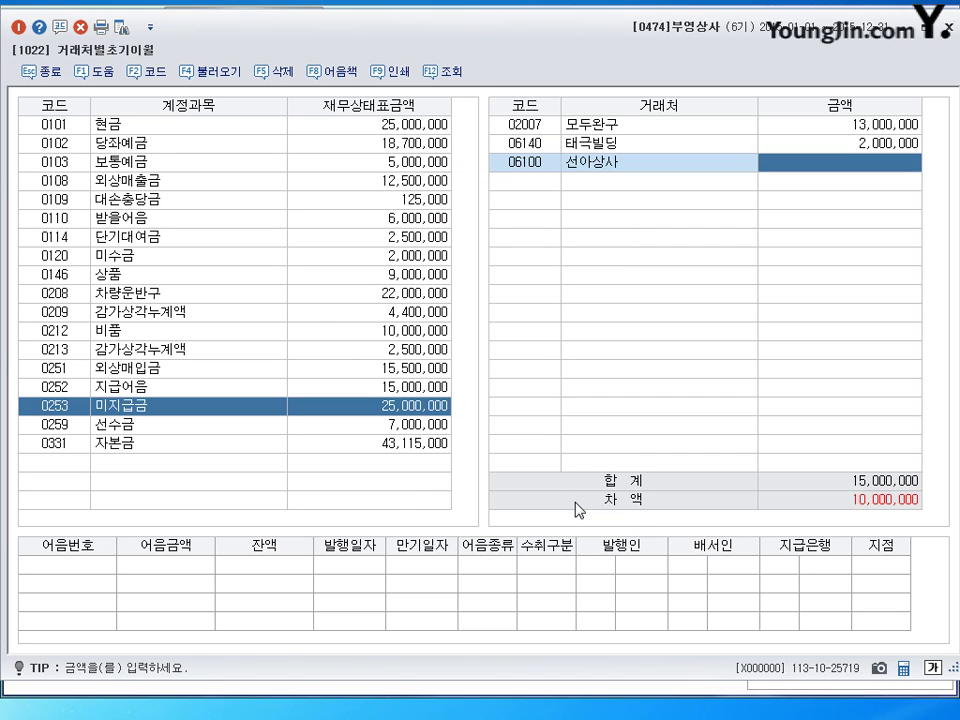
text(10)
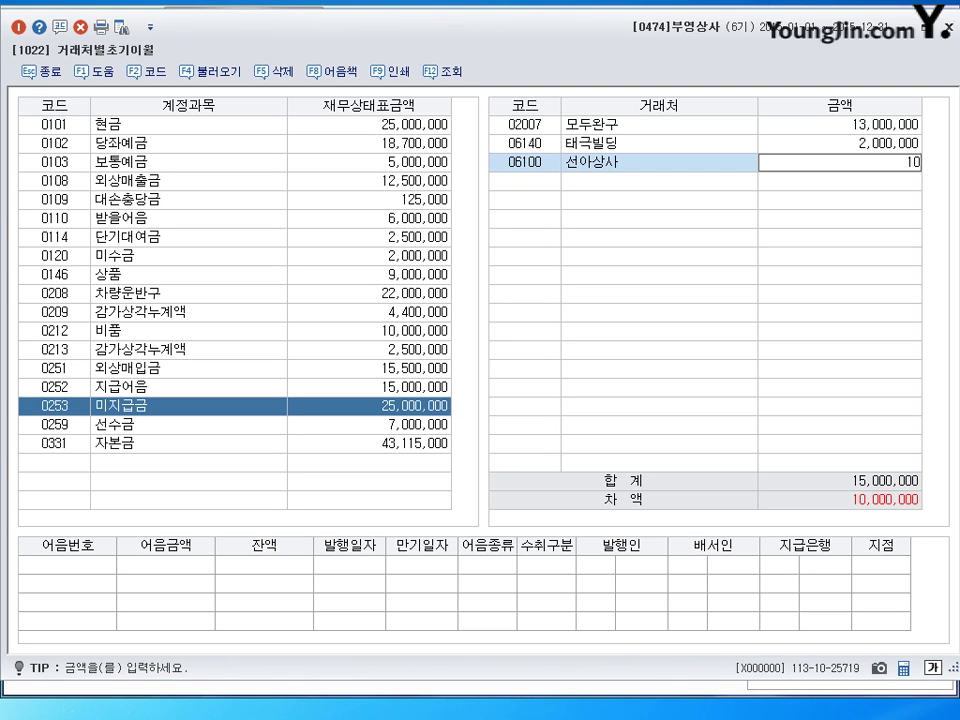
text(0000000)
key(Return)
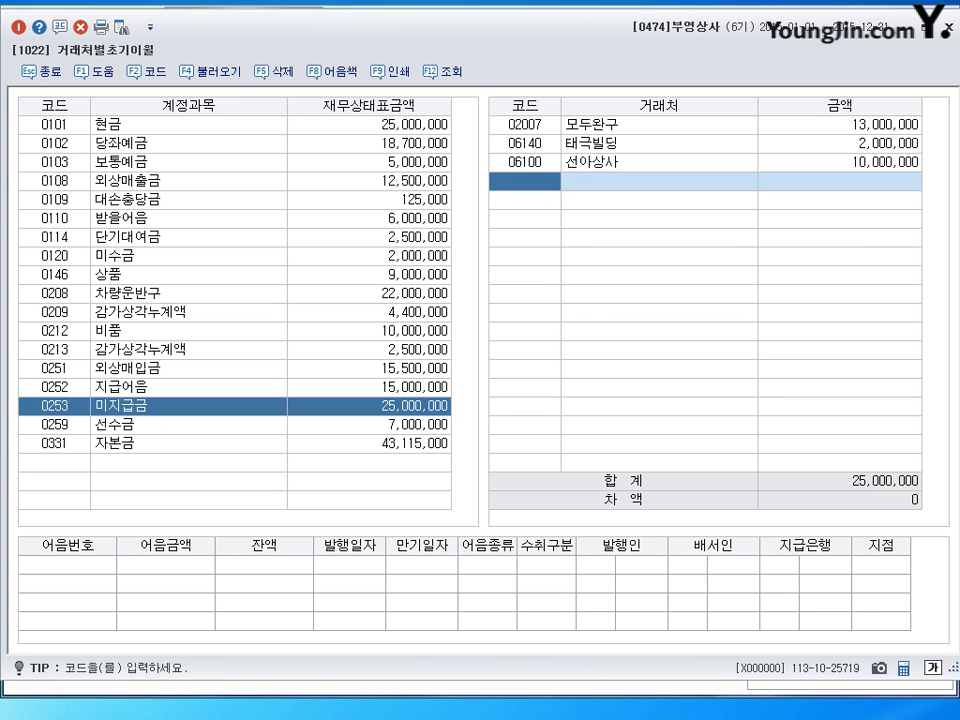
key(Escape)
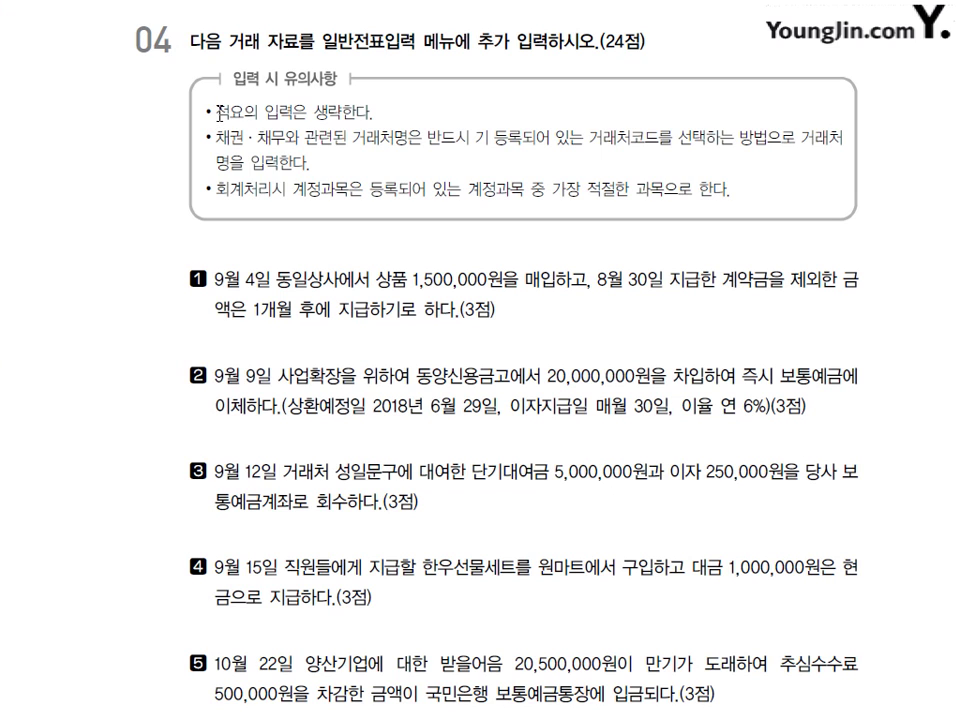
- Switch to the exam document and read question 04's entry notes on 적요 and registered 거래처 codes
drag(216, 112, 378, 112)
click(397, 111)
drag(216, 137, 336, 158)
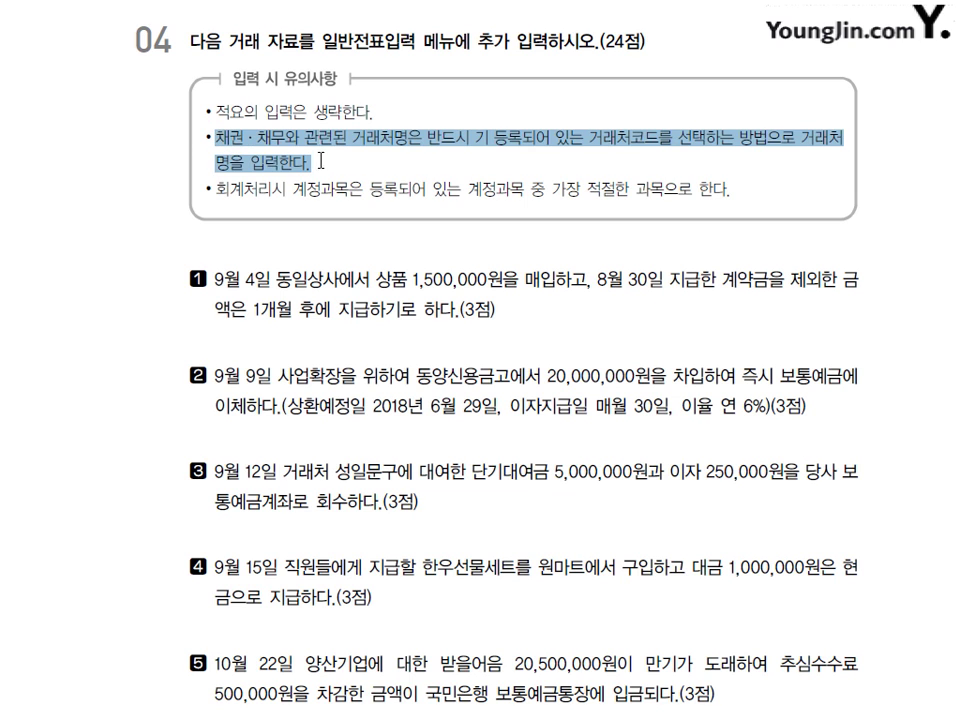
click(337, 158)
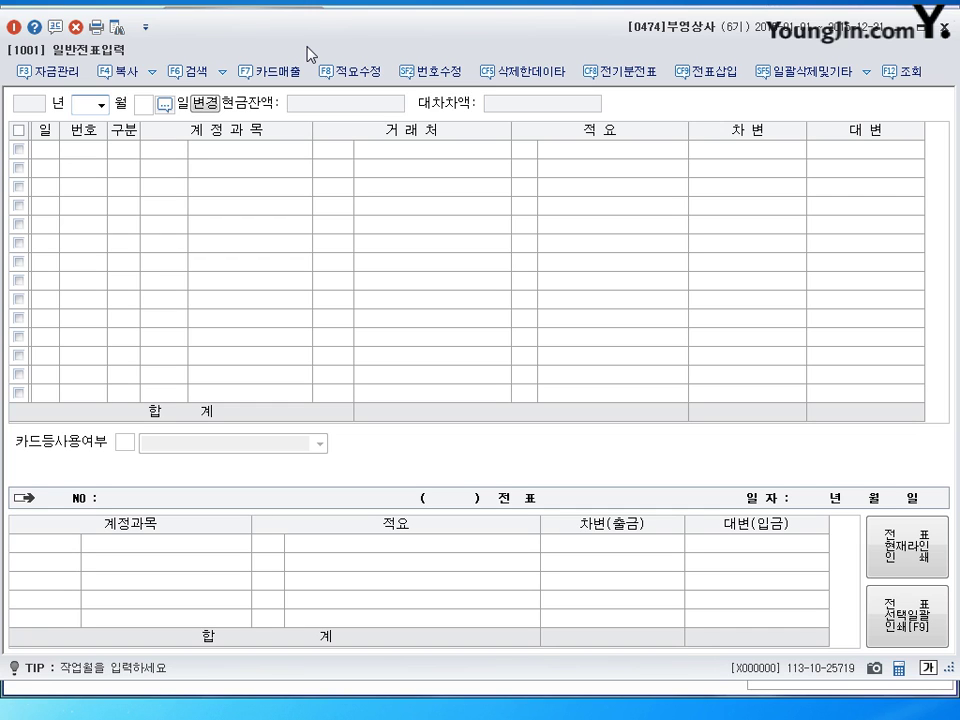
text(9)
key(Return)
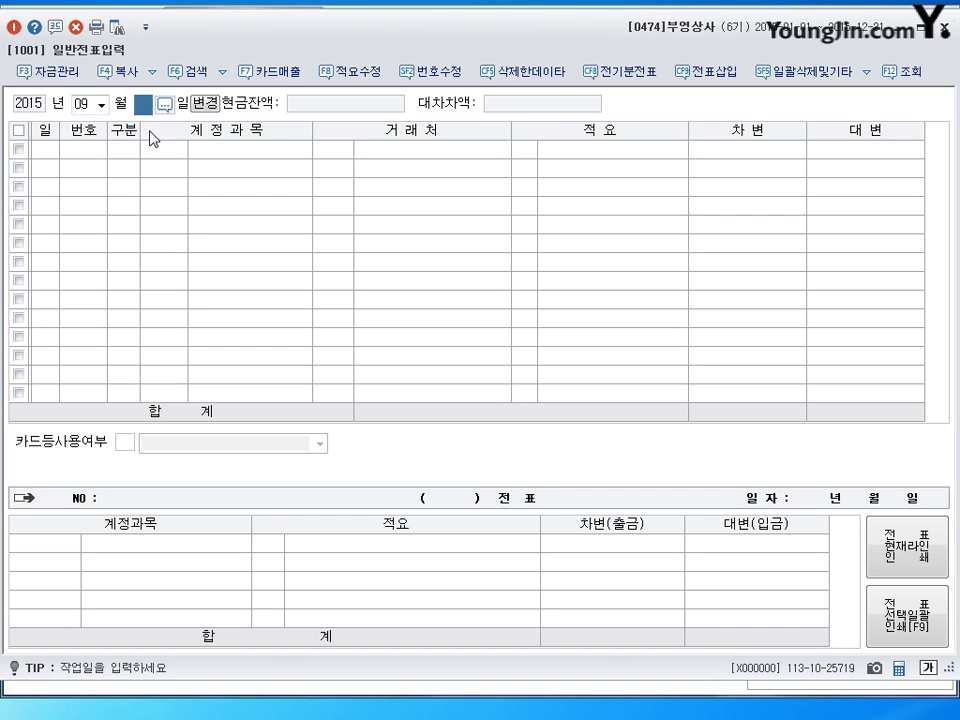
key(Return)
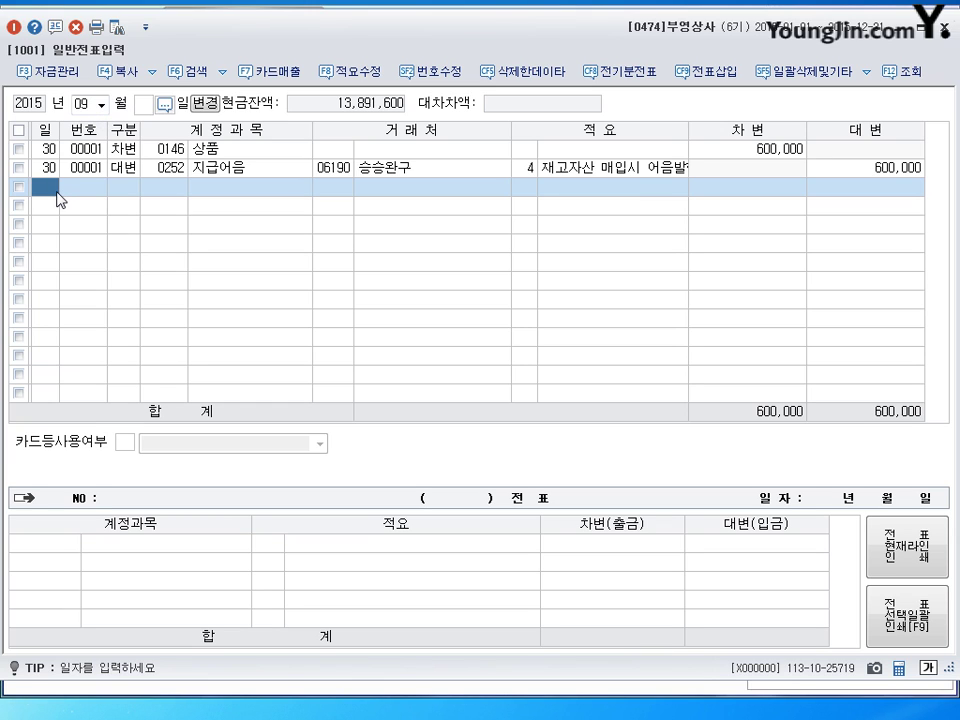
text(4)
key(Return)
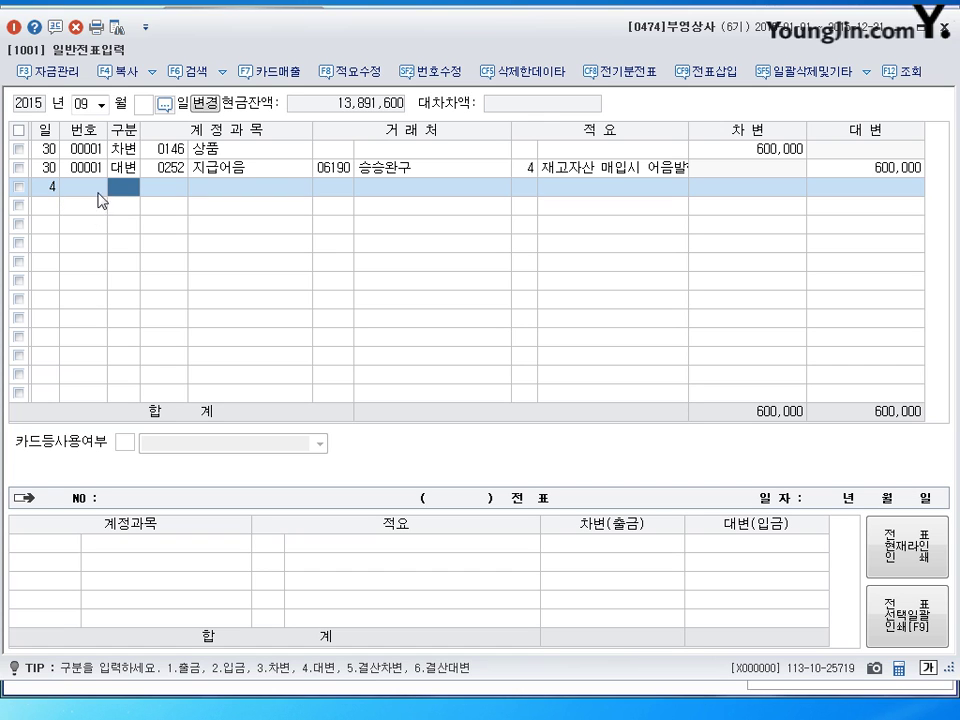
- Open the vouchers for 30 August 2015 and examine the 선급금 entry for 동일상사 and its amount
click(90, 104)
text(8)
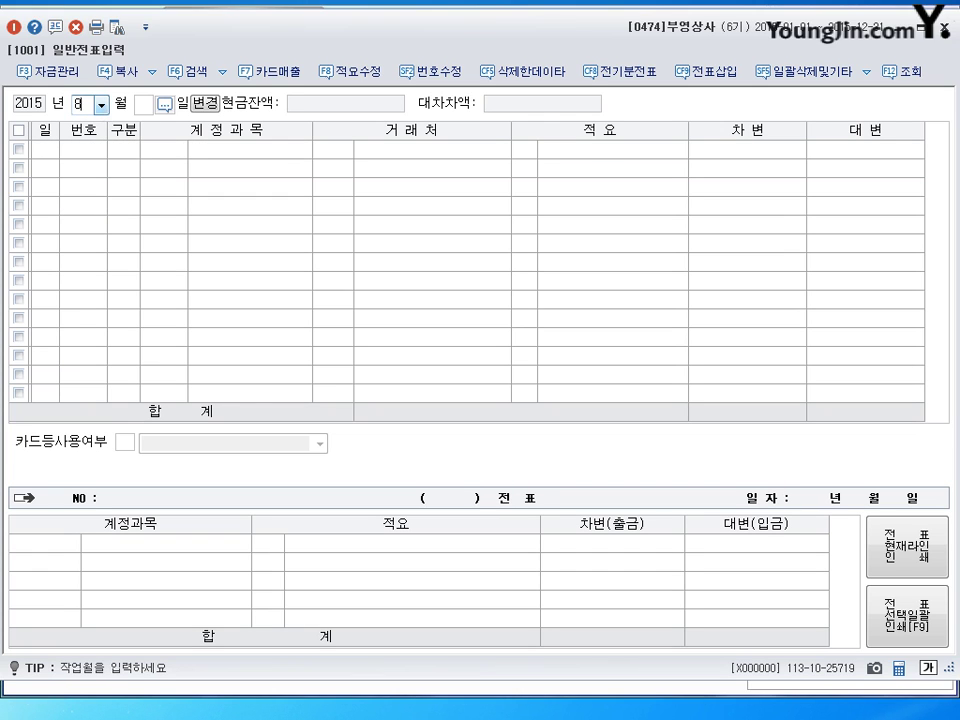
key(Return)
text(30)
key(Return)
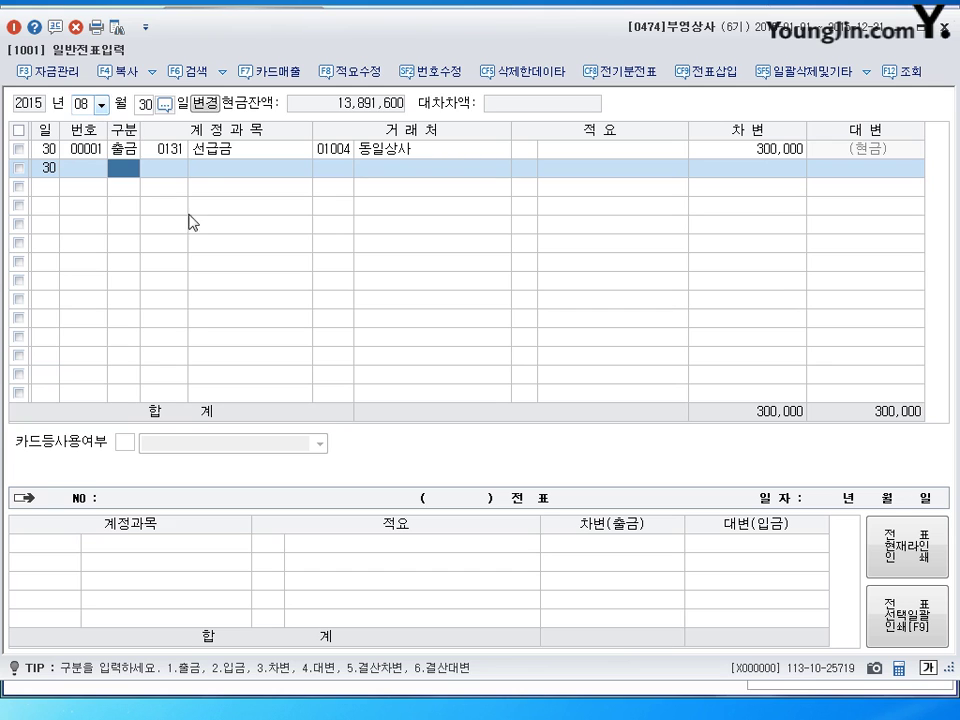
click(177, 155)
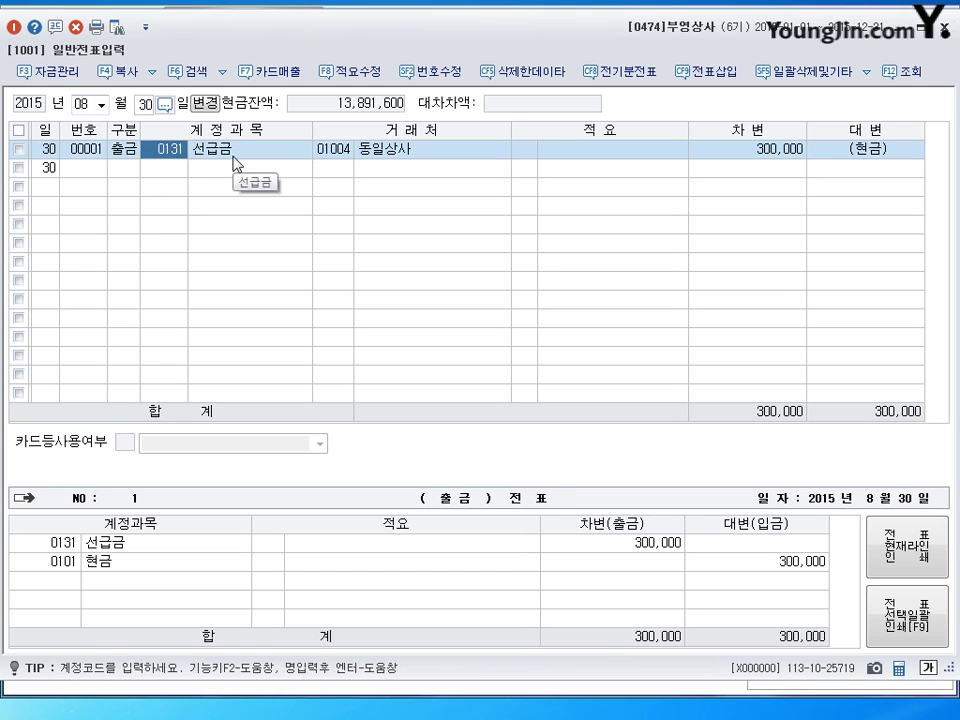
click(735, 155)
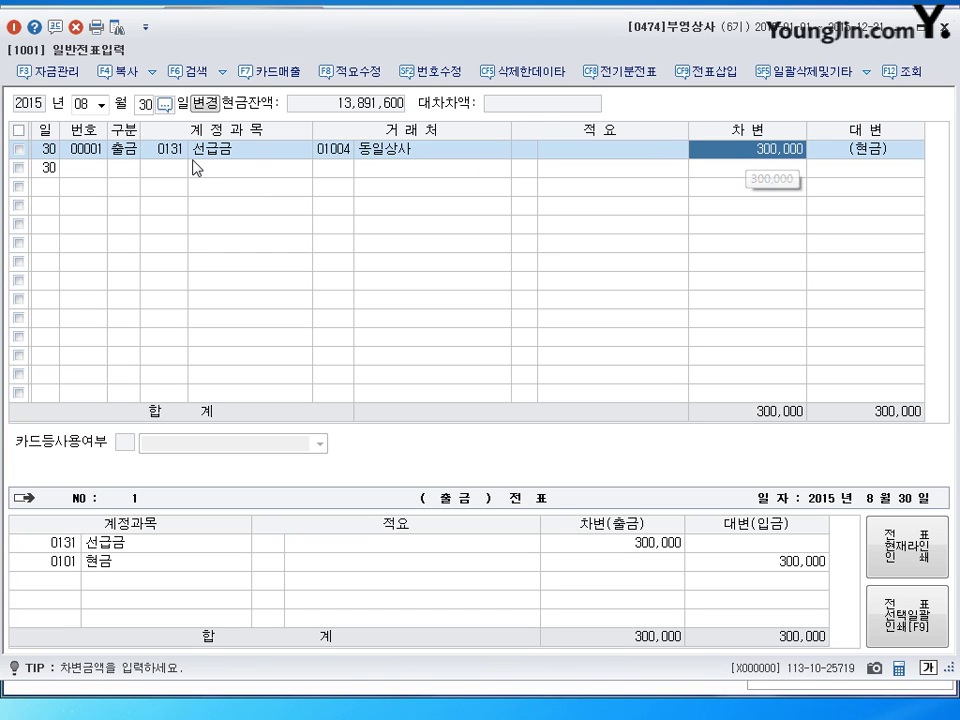
- Return to September 2015 in 일반전표입력 with the day left blank to list the whole month
click(86, 104)
text(09)
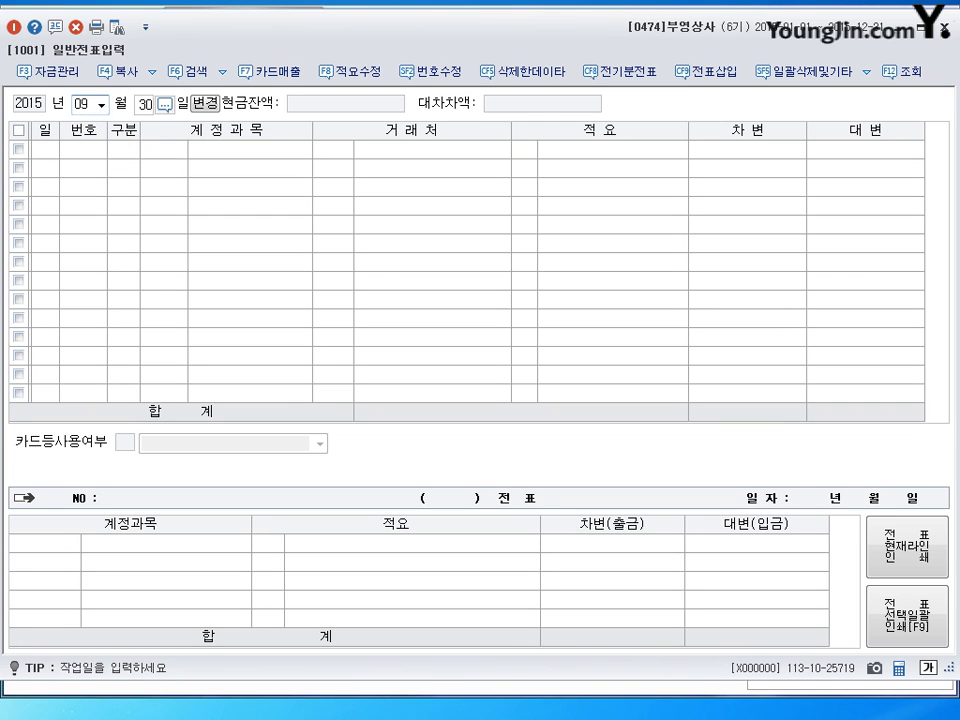
key(Return)
key(BackSpace)
key(Return)
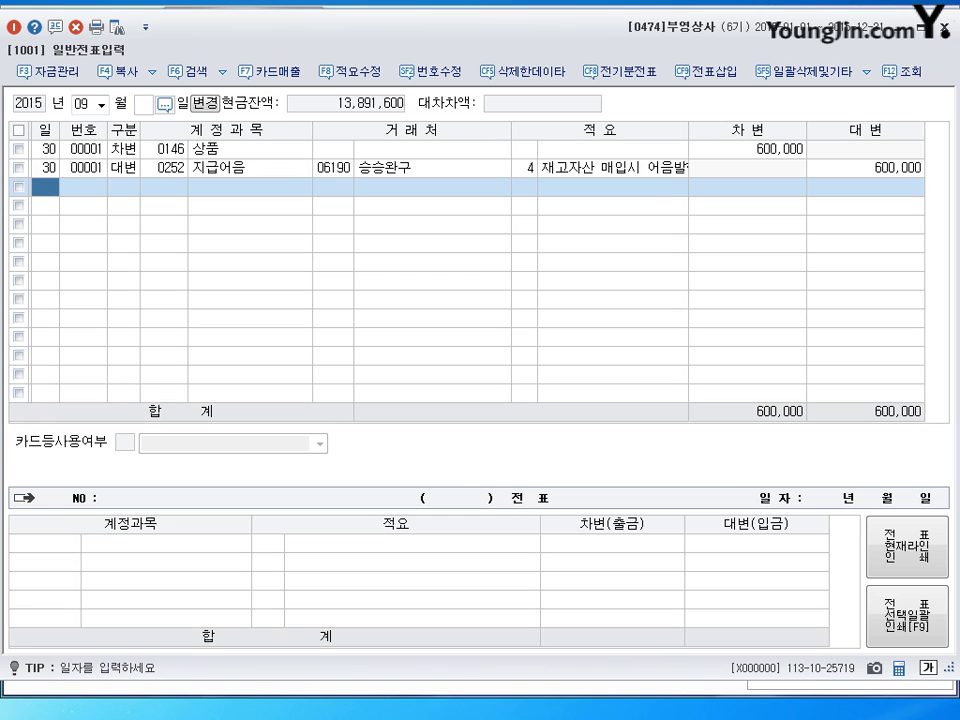
- Add a 차변 line dated the 4th for account 146 상품 with an amount of 1,500,000
text(4)
key(Return)
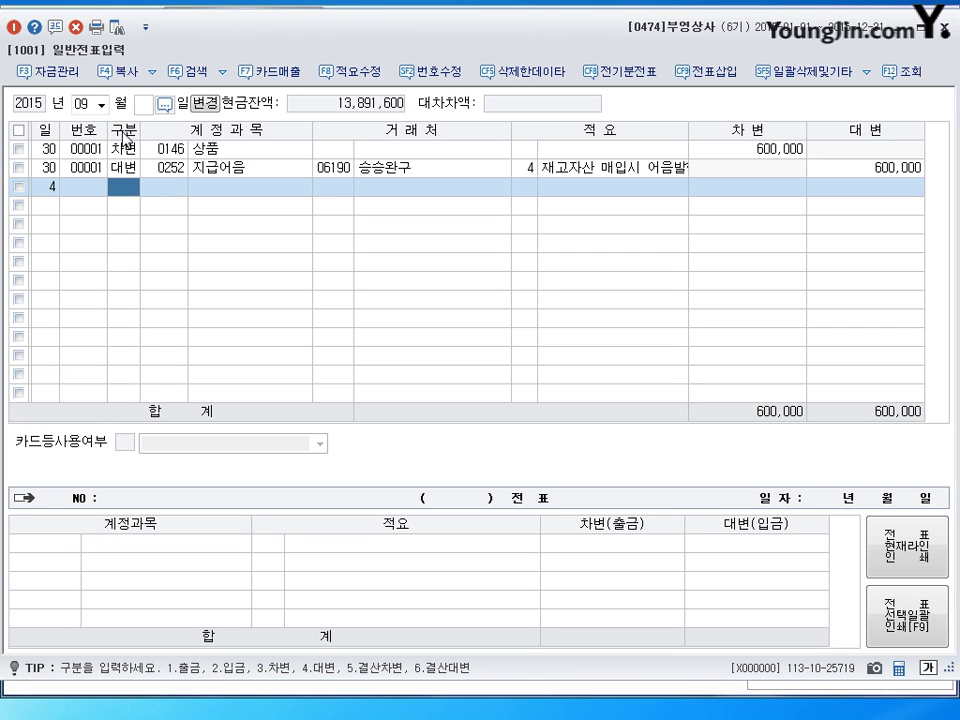
text(3)
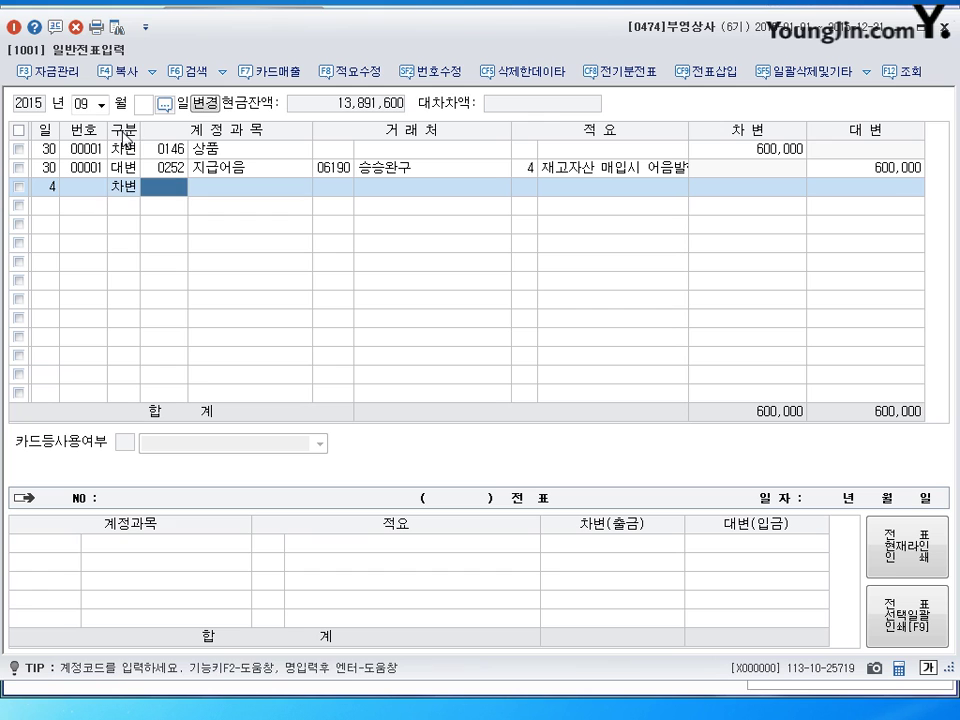
text(146)
key(Return)
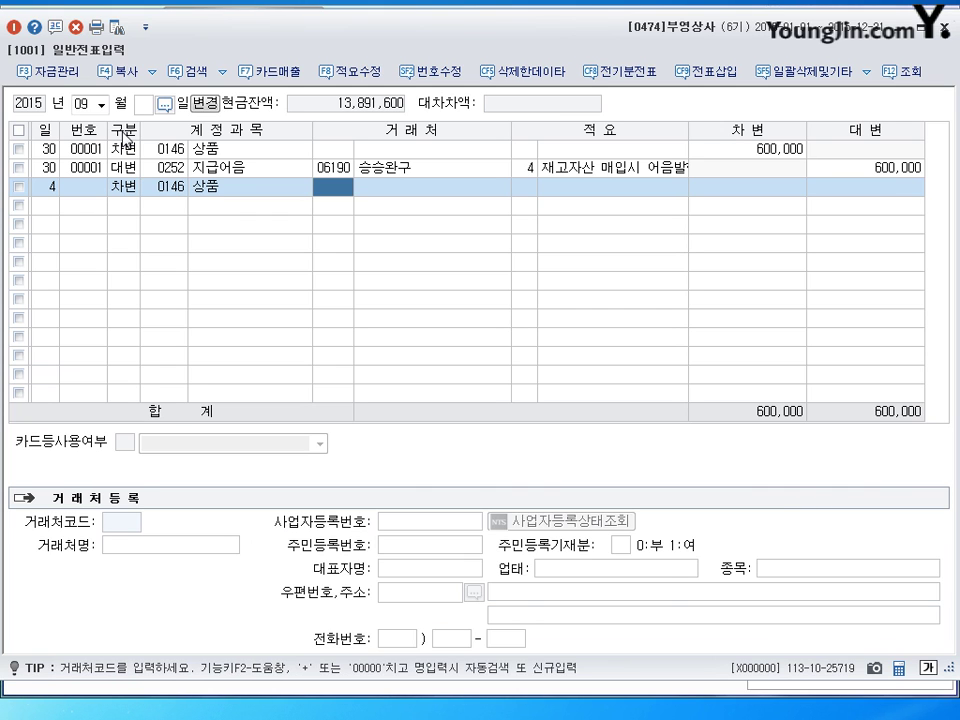
key(Return)
key(Return)
text(1500000)
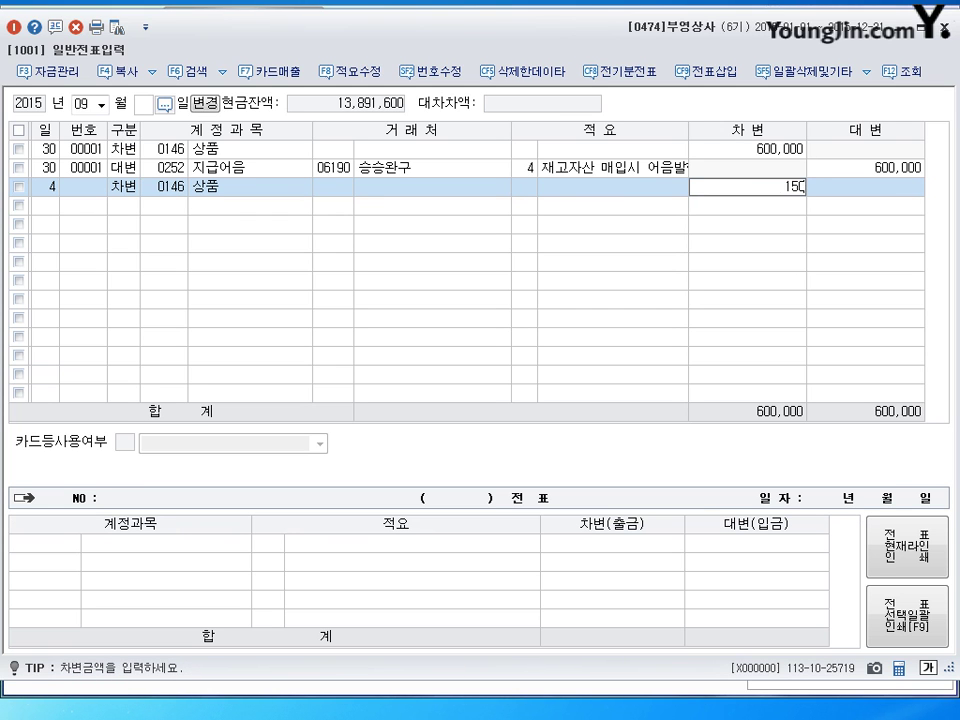
key(Return)
- Add a 대변 line on the 4th for account 131 선급금 with 거래처 동일상사 and an amount of 300,000
text(4)
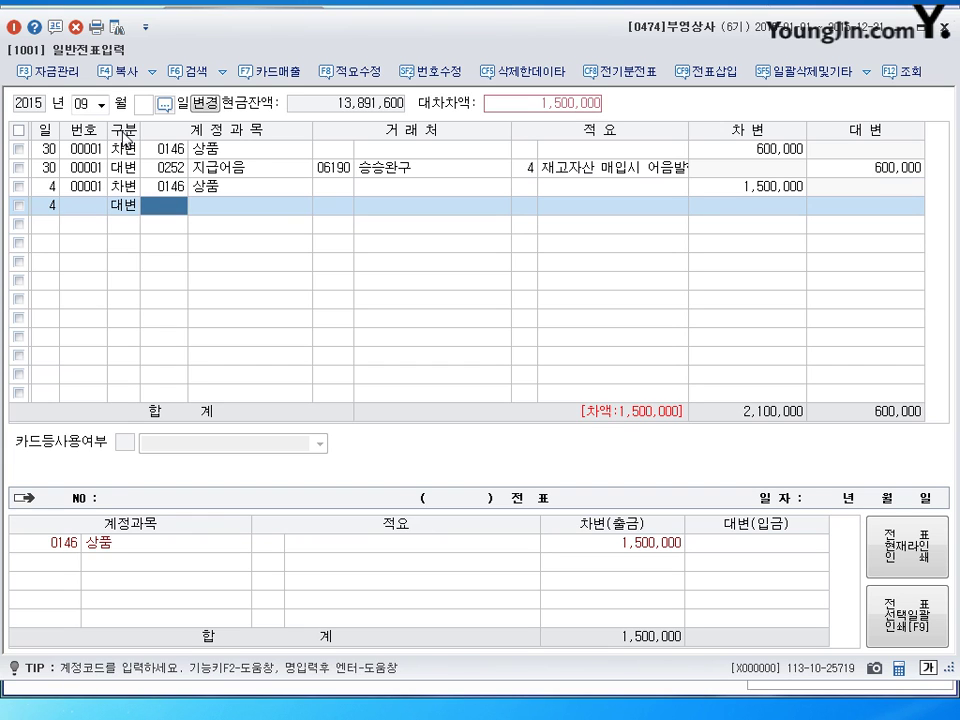
text(131)
key(Return)
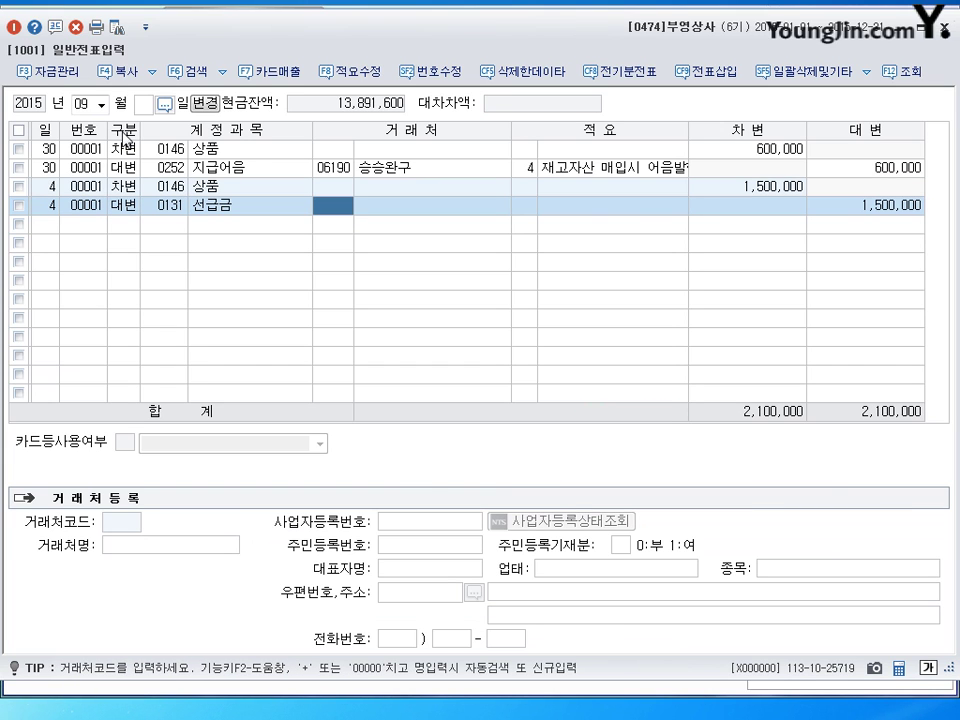
text(동)
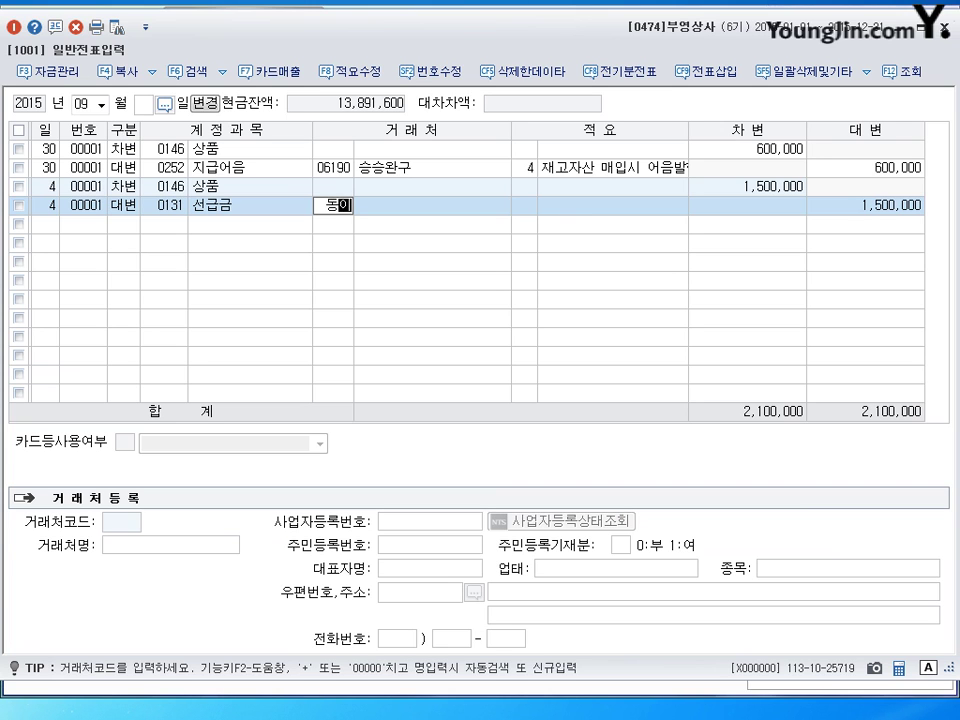
text(일)
key(Return)
key(Escape)
key(Return)
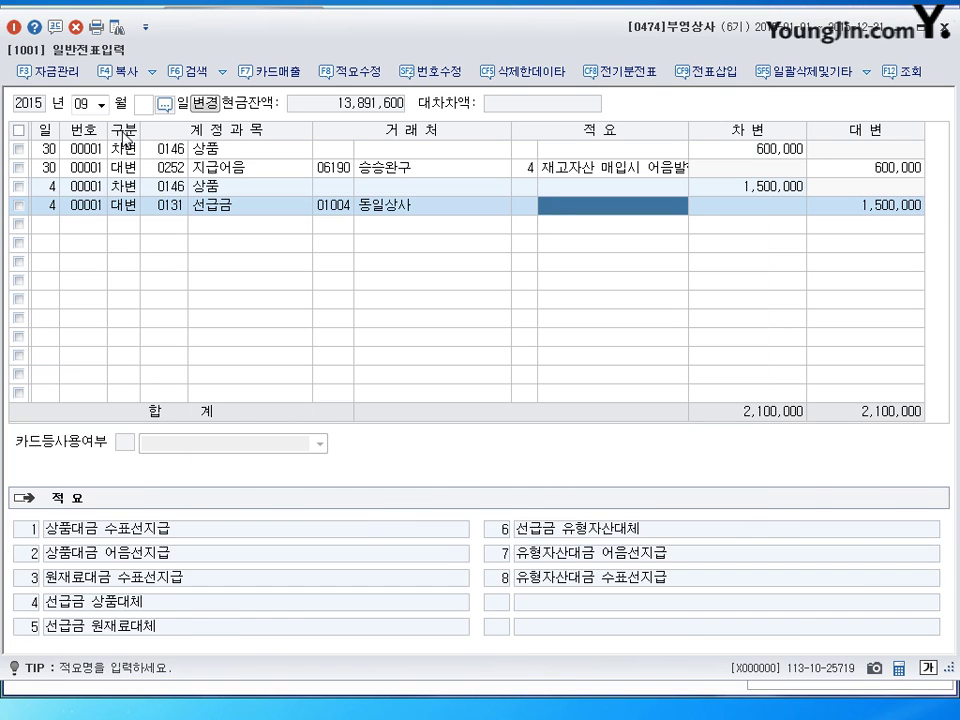
key(Return)
text(300000)
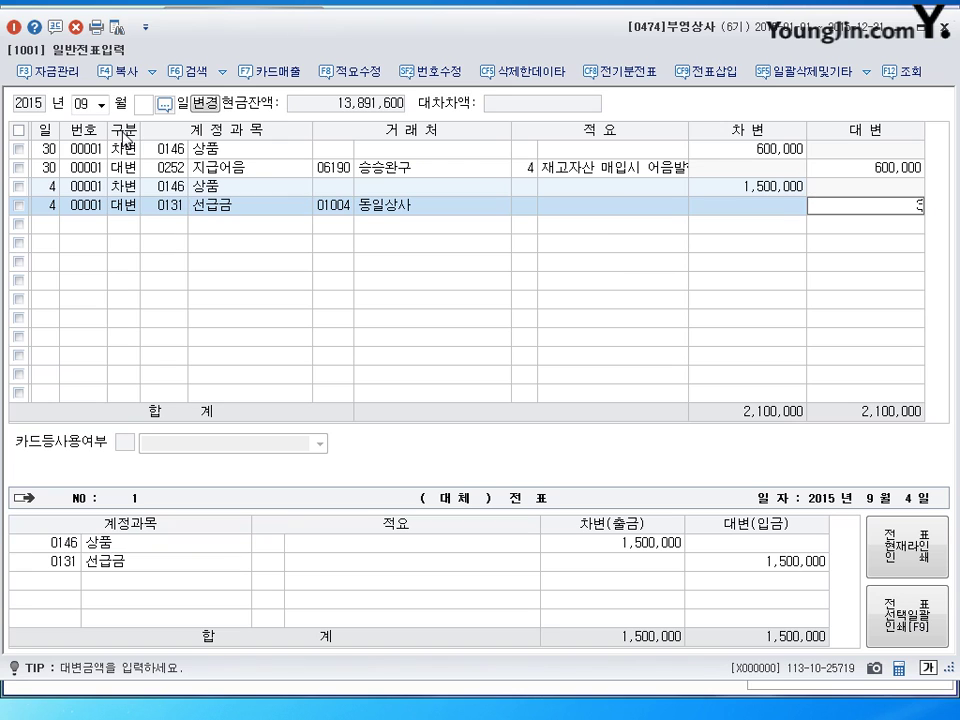
key(Return)
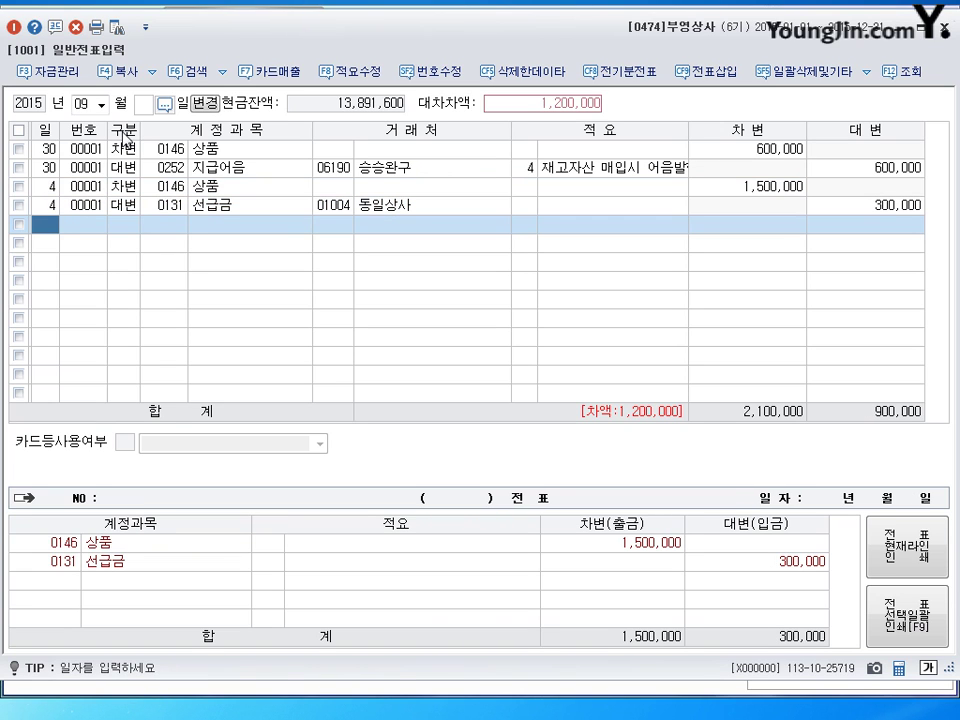
- Add a 대변 line on the 4th for account 251 외상매입금 with 거래처 동일상사 and the remaining 1,200,000
text(4)
key(Return)
text(4)
key(Return)
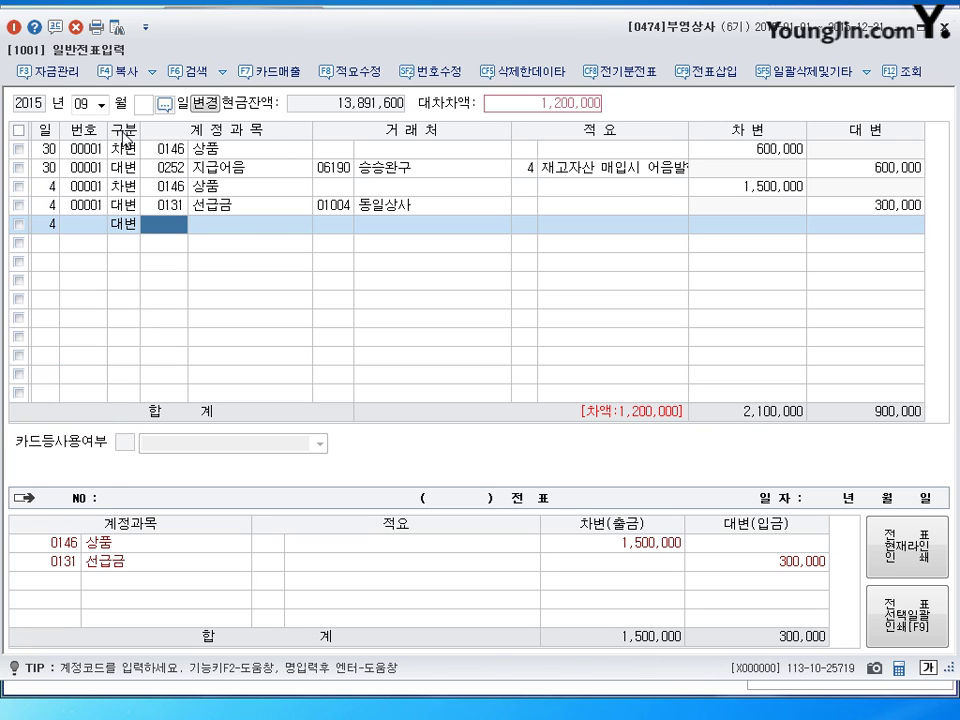
text(251)
key(Return)
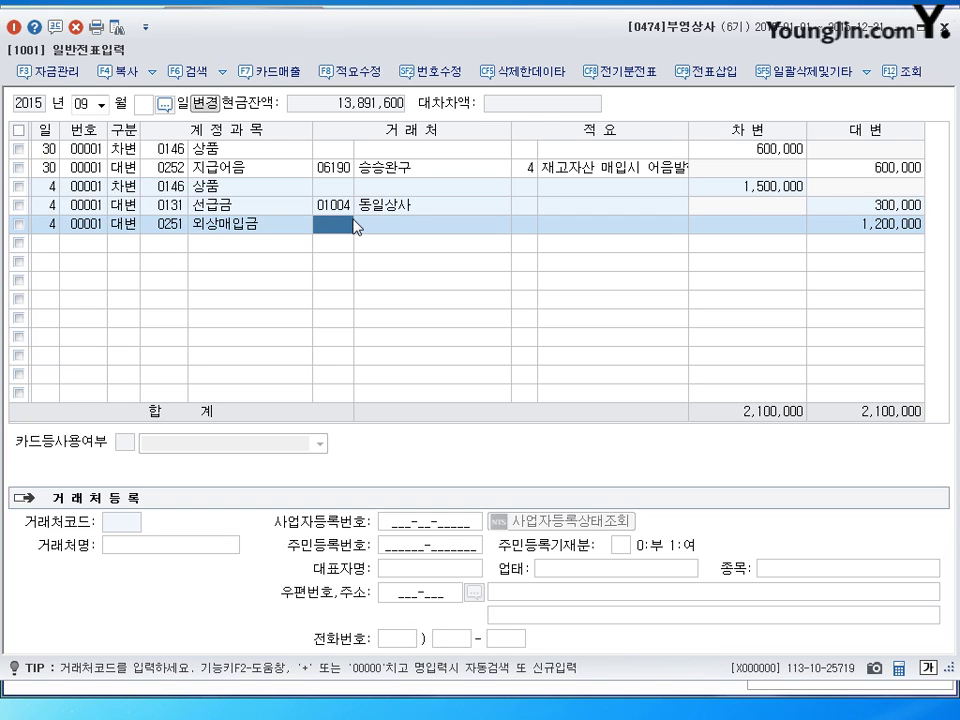
key(plus)
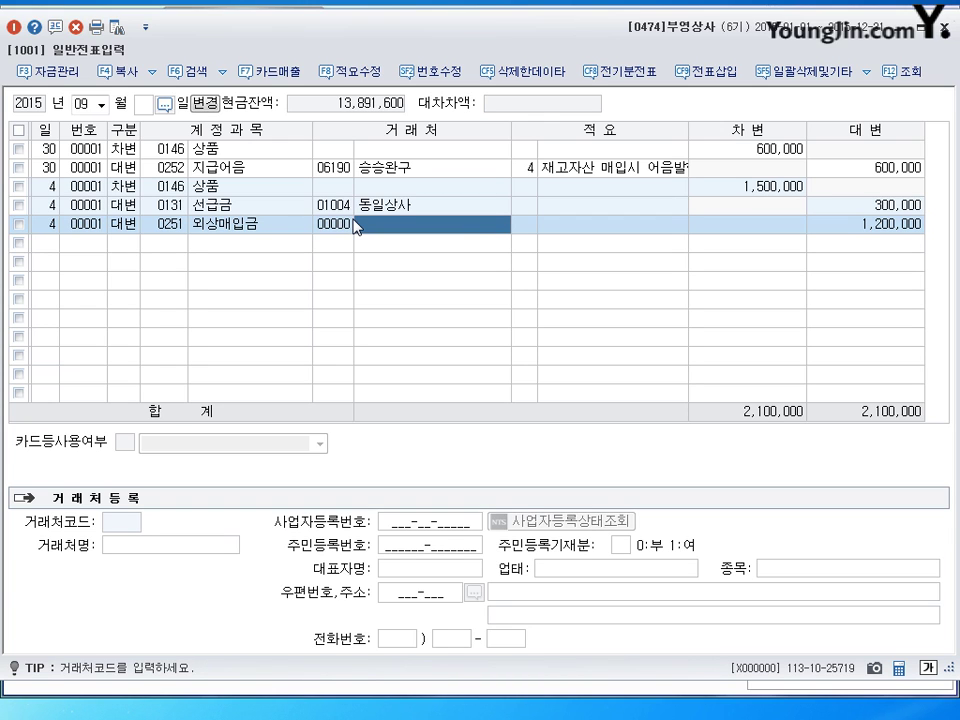
key(Return)
key(Return)
key(Return)
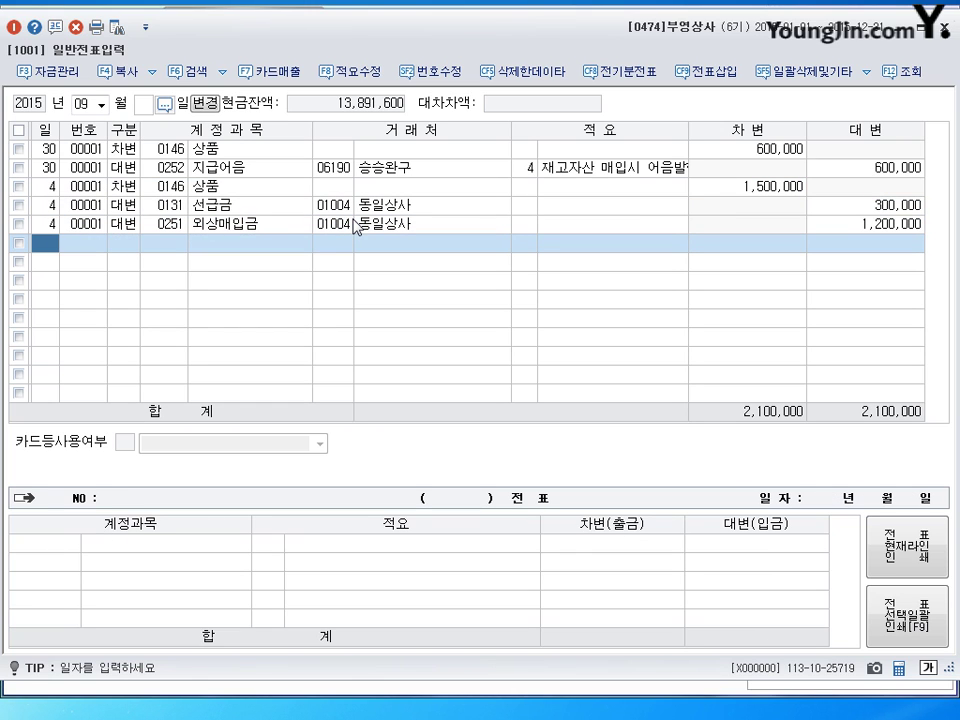
- Add a 차변 line dated the 9th for account 103 보통예금 with an amount of 20,000,000
text(9)
key(Return)
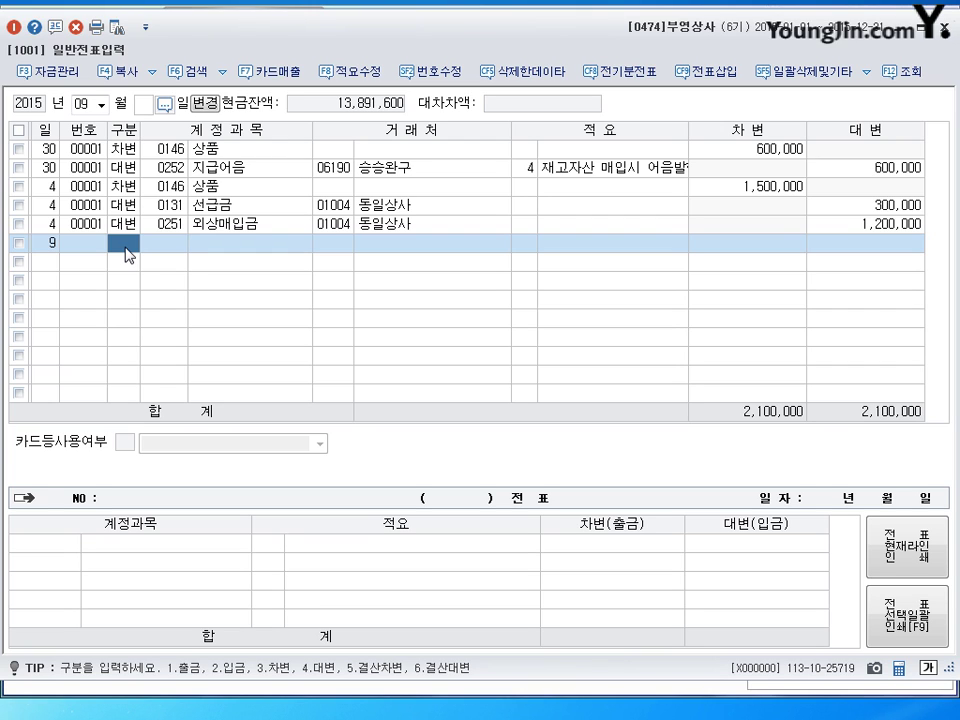
text(3)
key(Return)
text(103)
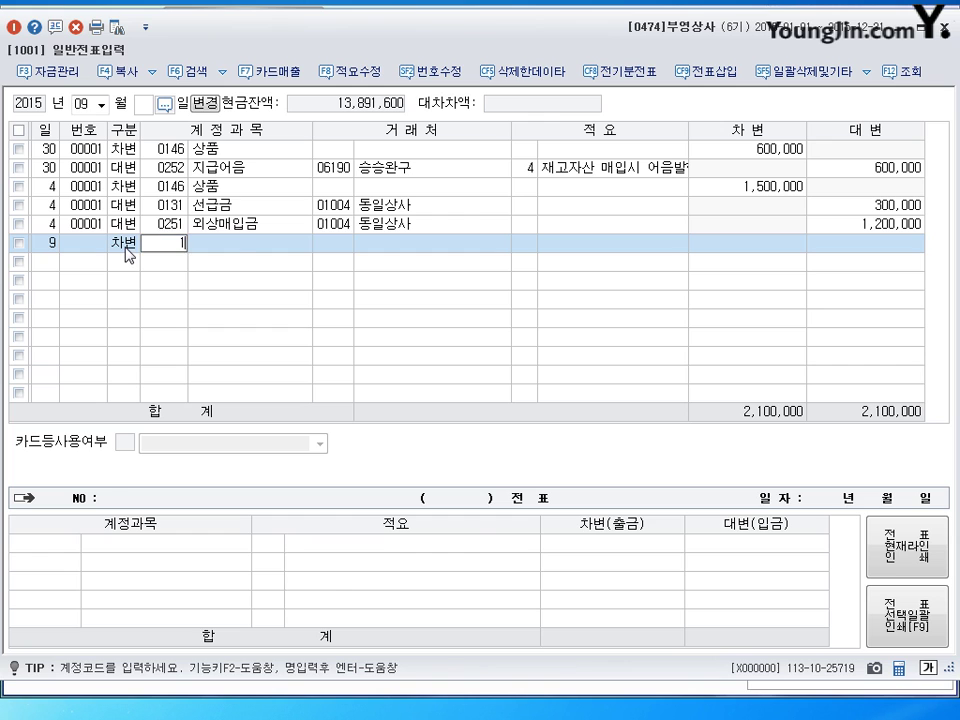
key(Return)
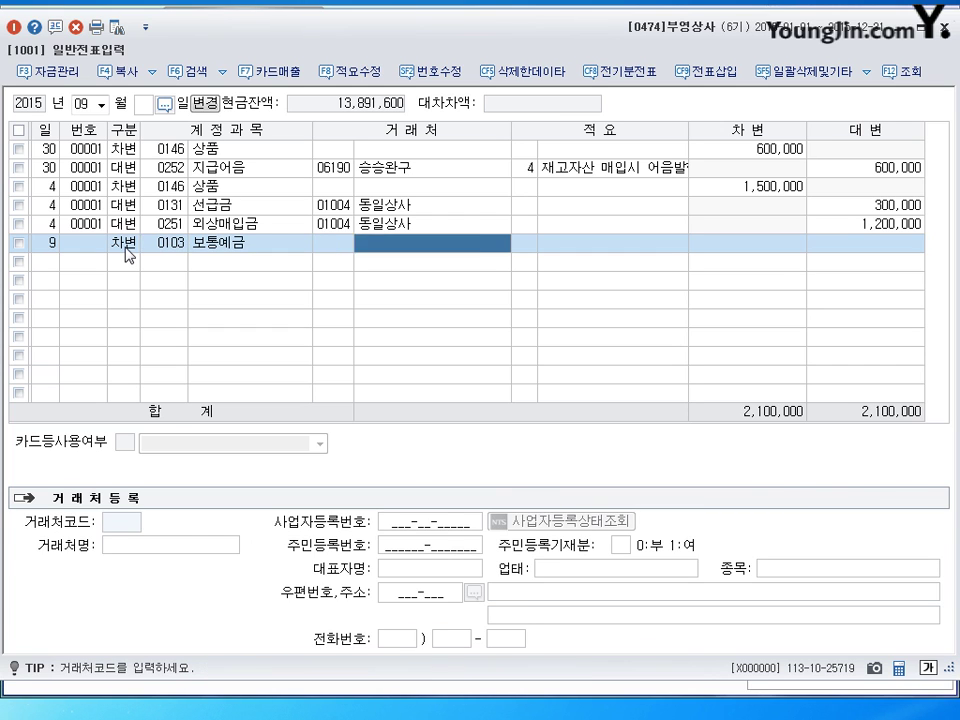
key(Return)
key(Return)
text(20,000,000)
key(Return)
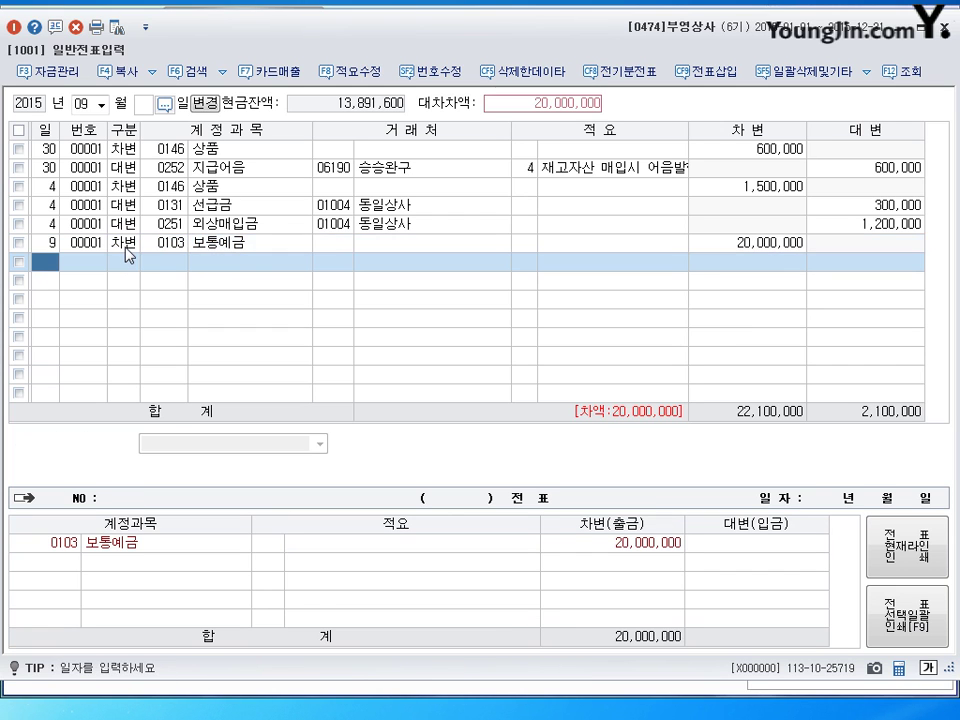
- Add a 대변 line on the 9th for account 293 장기차입금 with 거래처 동양신용금고 and an amount of 20,000,000
key(Return)
text(4)
key(Return)
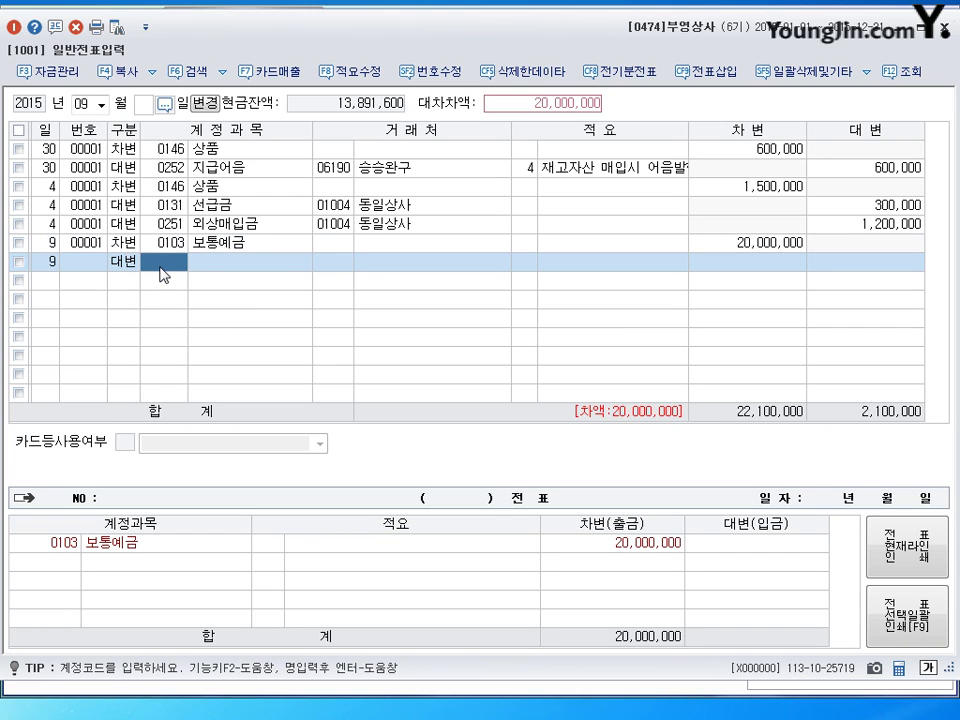
text(293)
key(Return)
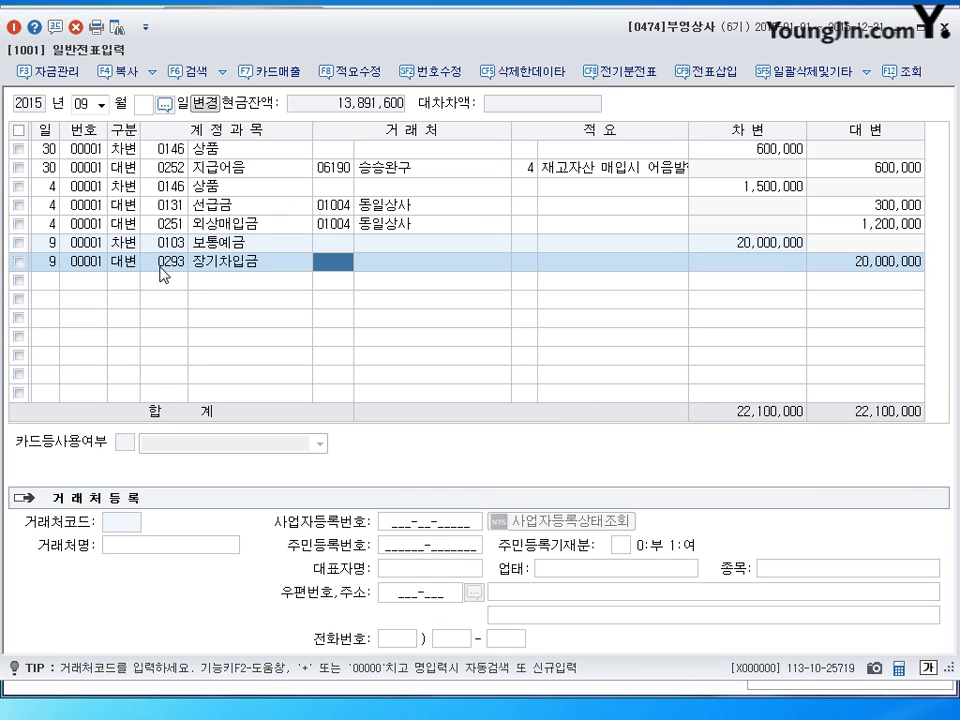
text(동양)
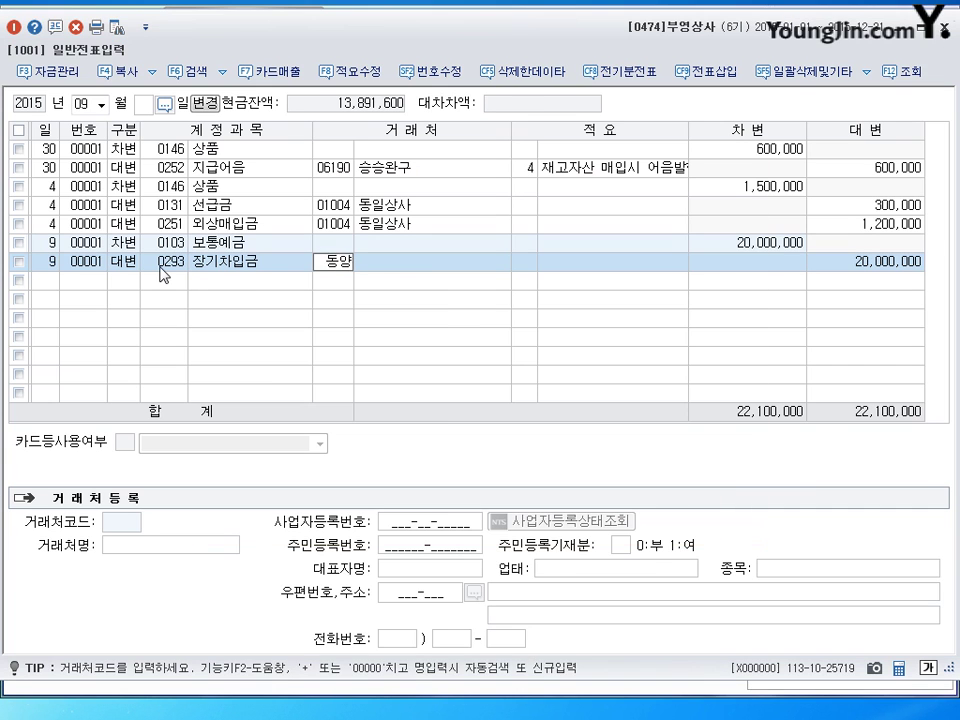
key(Return)
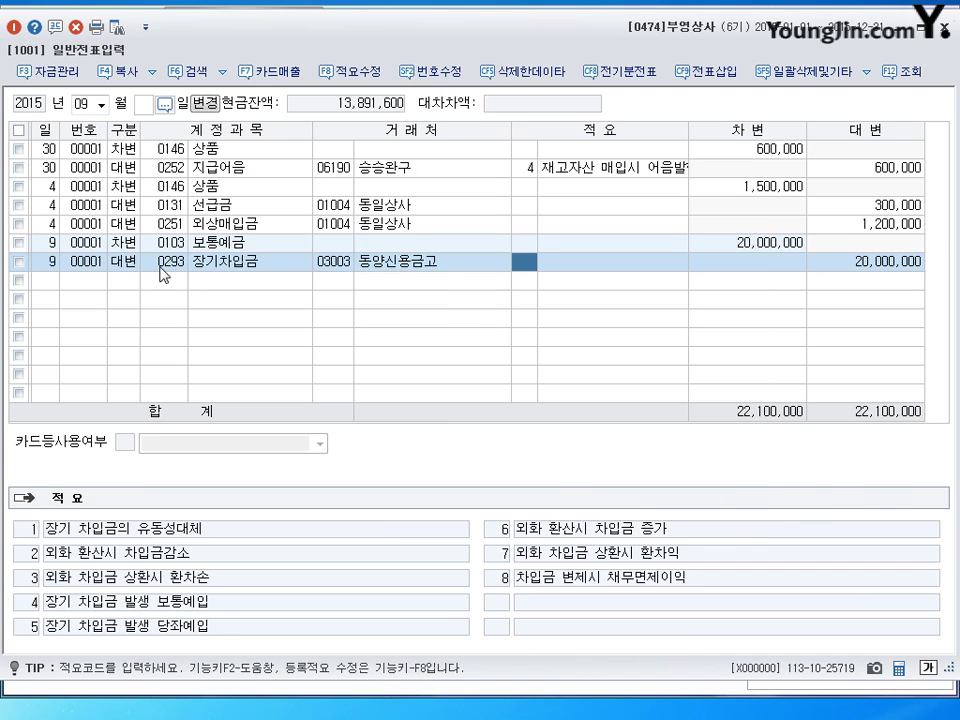
key(Return)
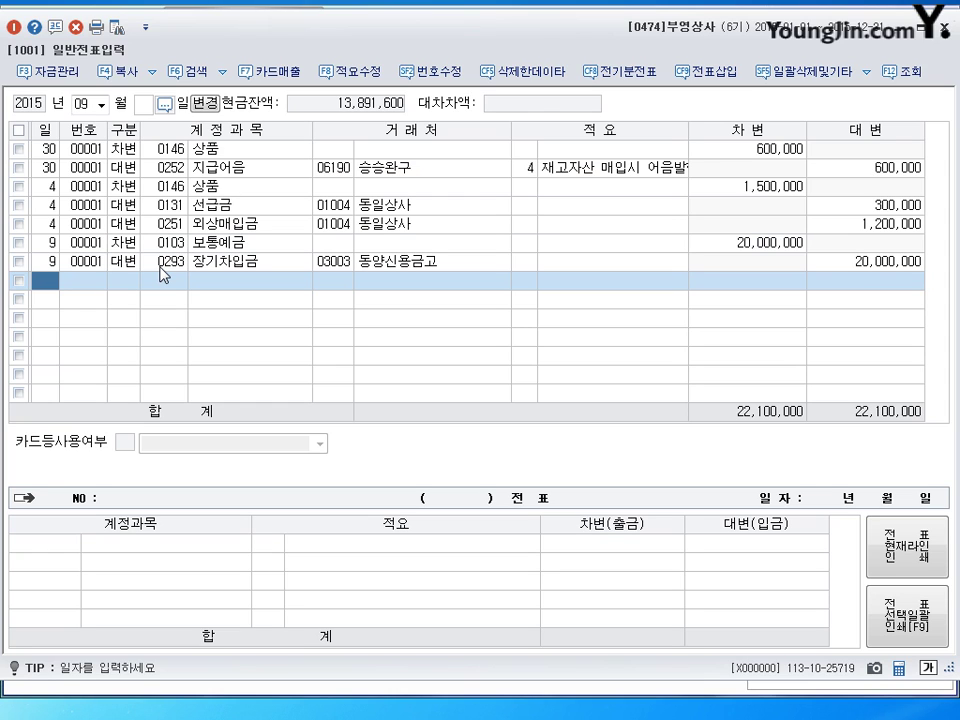
- Add a 차변 line dated the 12th for account 103 보통예금 with an amount of 5,205,000
text(12)
key(Return)
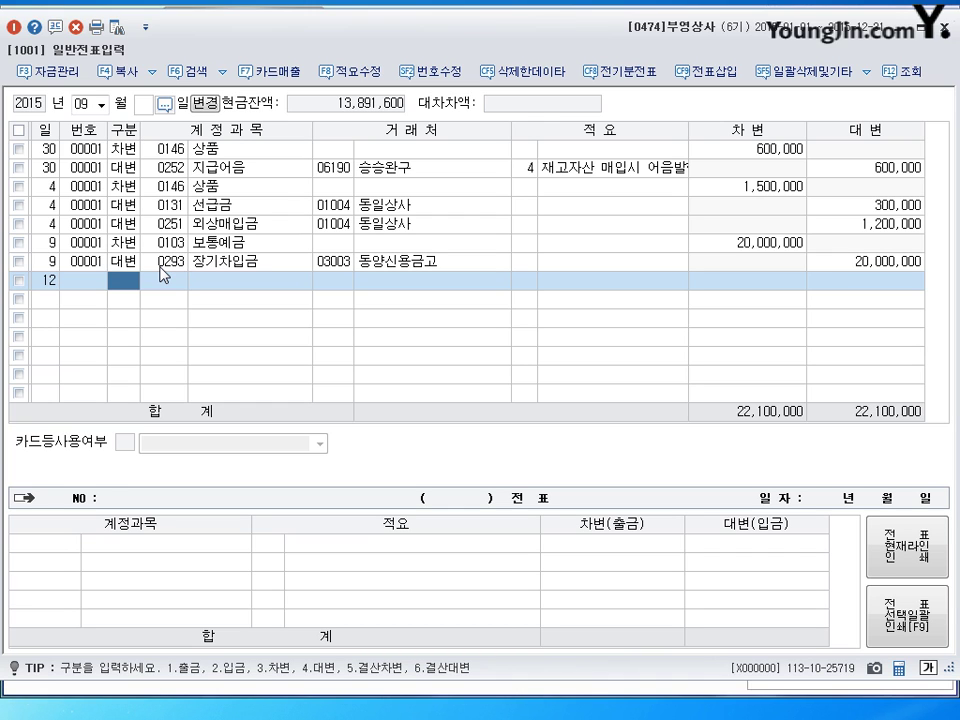
text(3)
key(Return)
text(103)
key(Return)
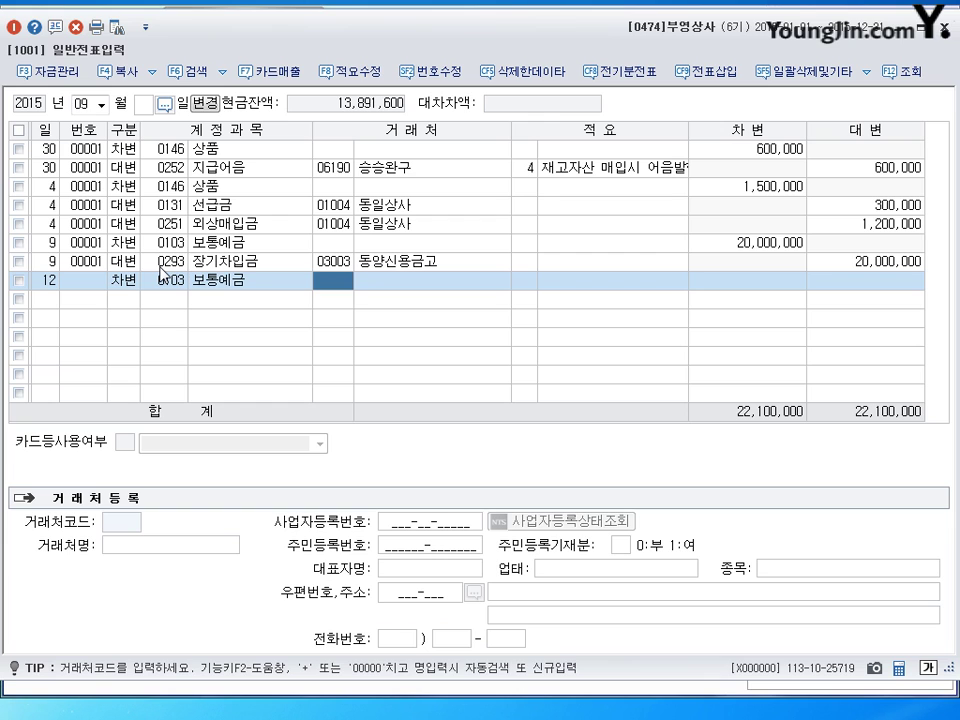
key(Return)
key(Return)
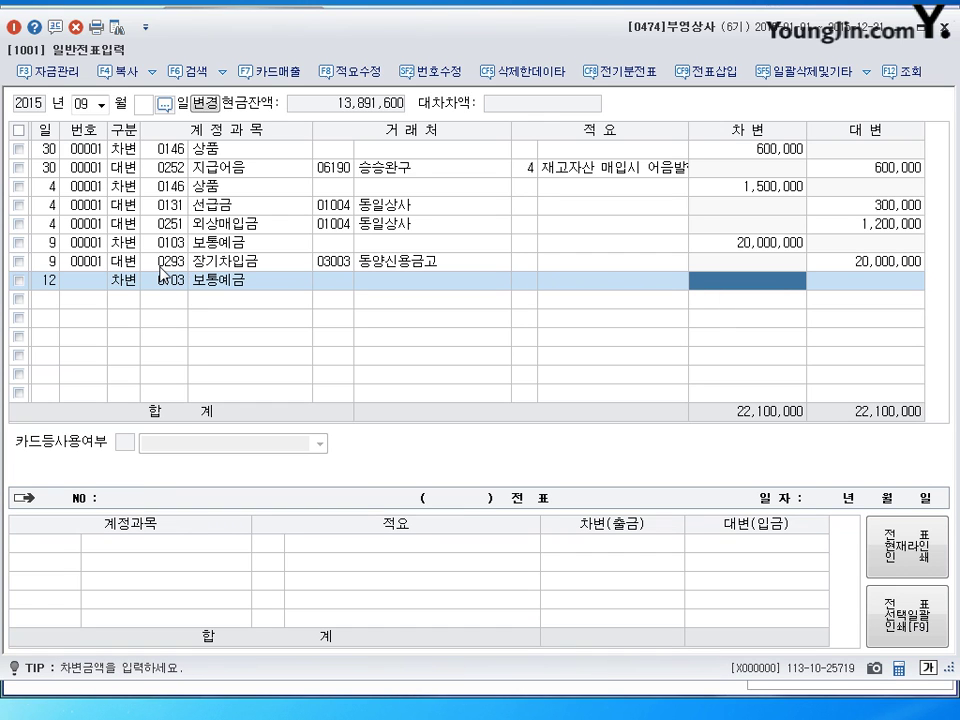
text(5205000)
key(Return)
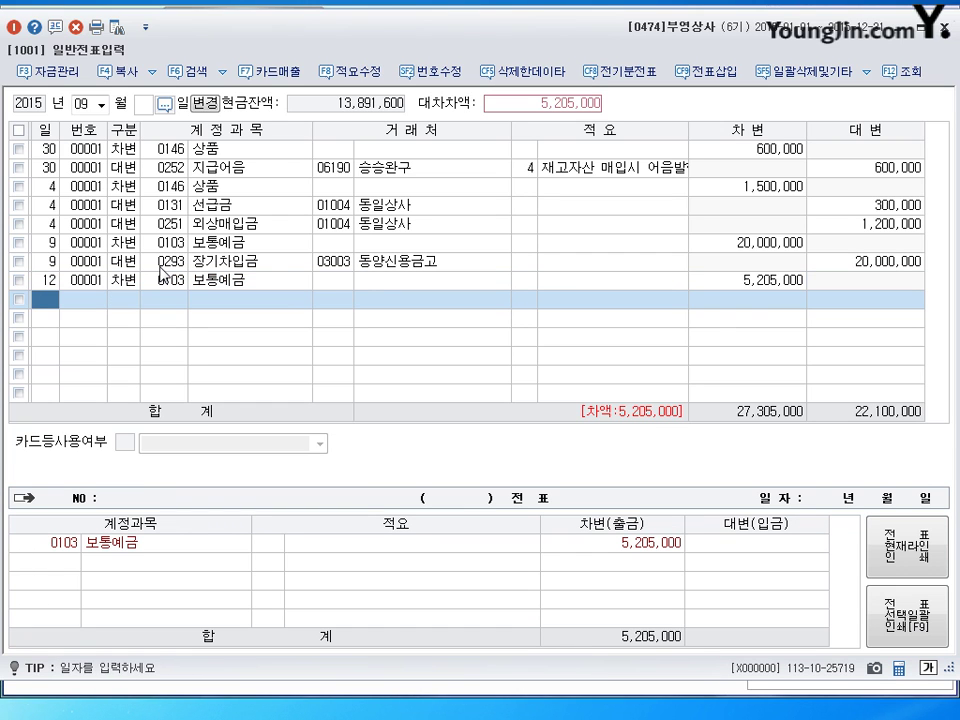
- Correct the 차변 amount of the 보통예금 line on the 12th to 5,250,000
click(771, 283)
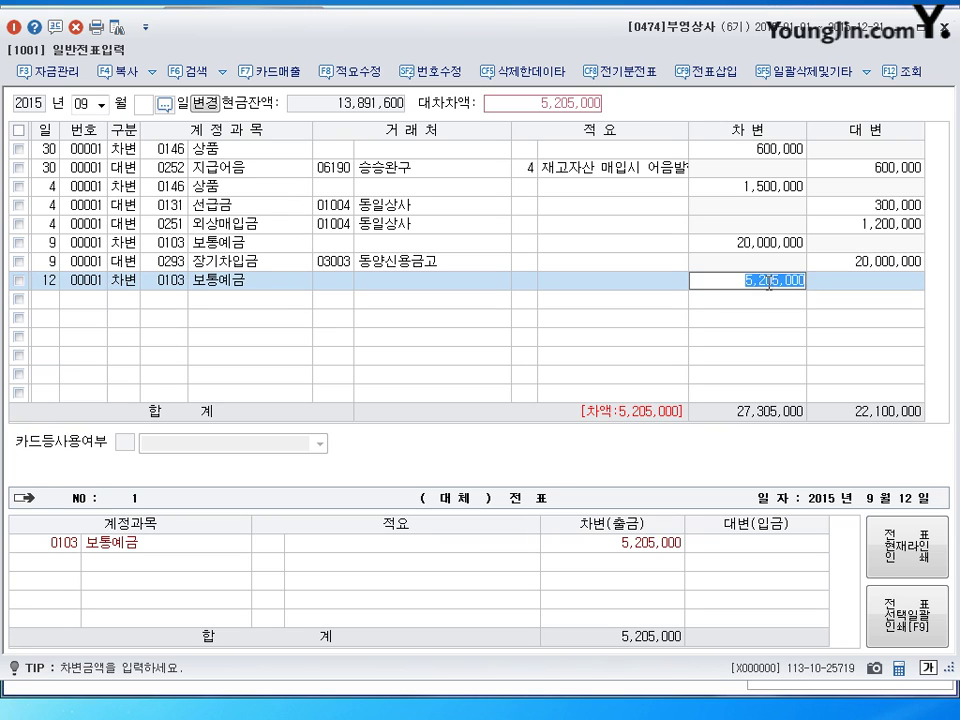
text(5,250,000)
key(Return)
- Add a 대변 line on the 12th for account 114 단기대여금 with 거래처 성일문구 and an amount of 5,000,000
key(Return)
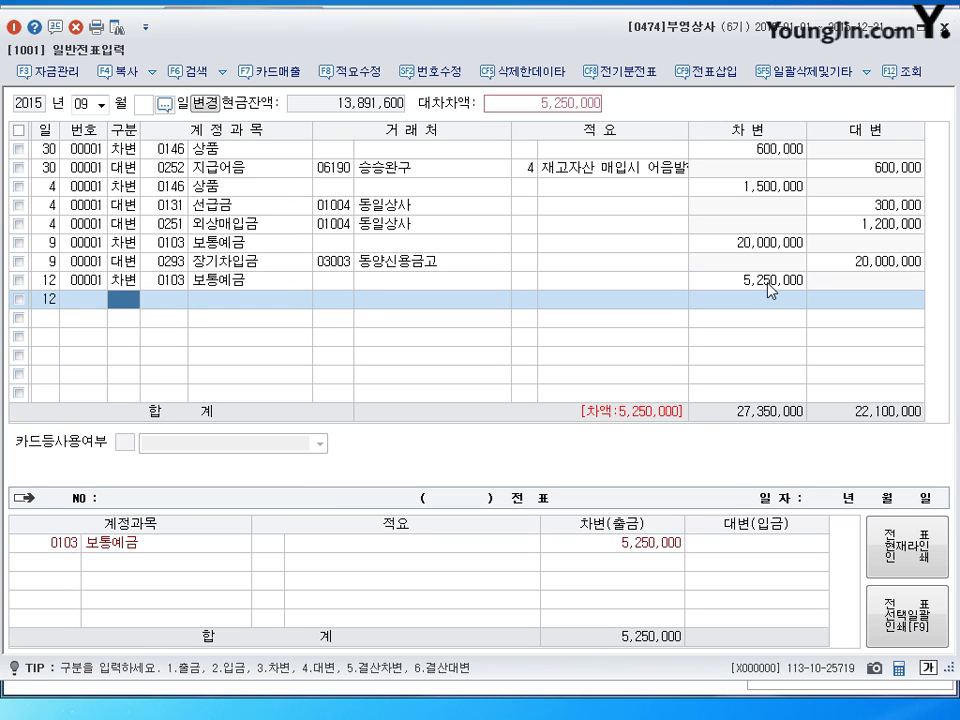
text(4)
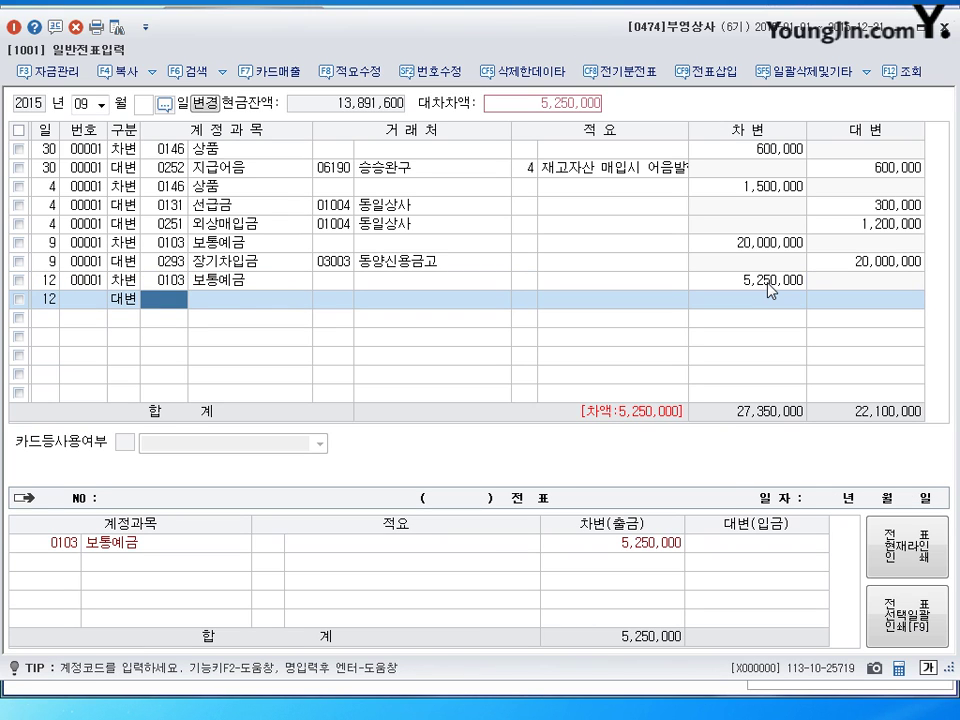
text(114)
key(Return)
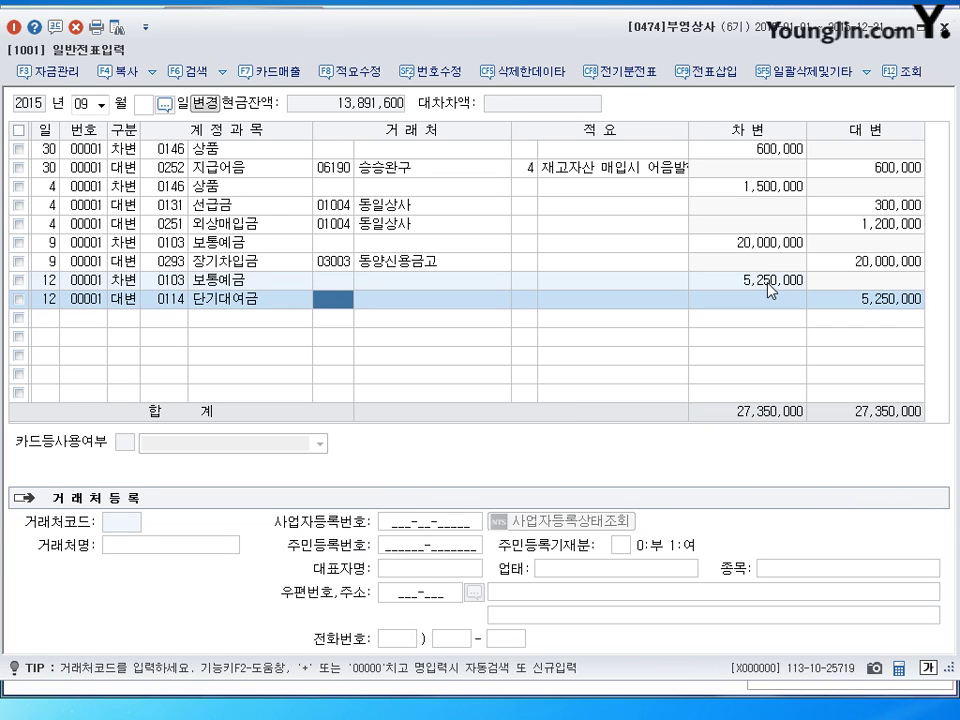
text(성ㅇ)
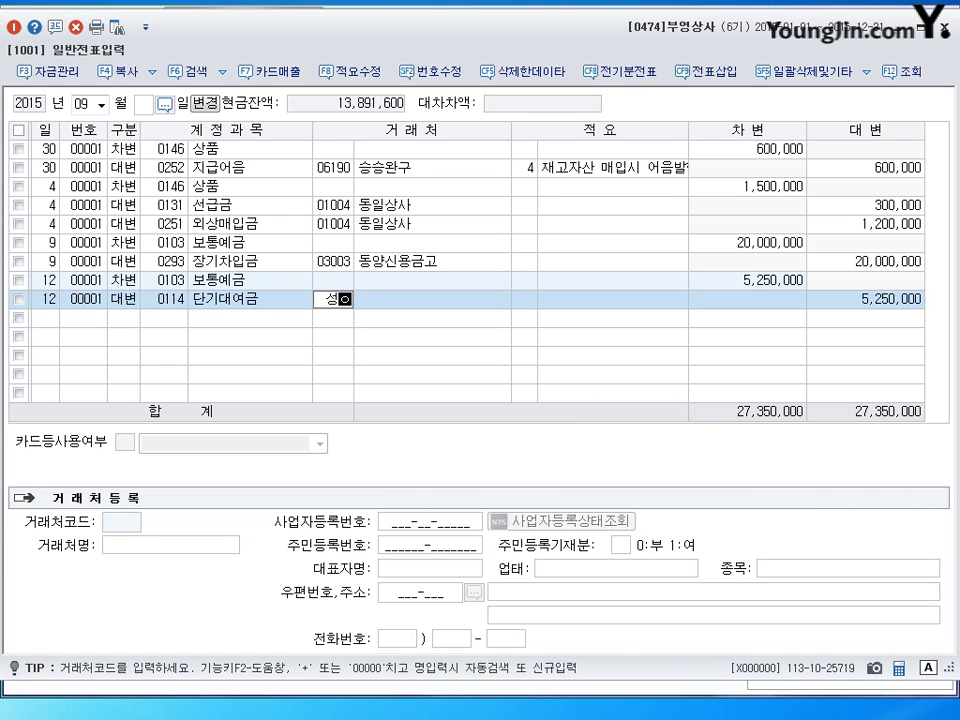
text(일)
key(Return)
key(Return)
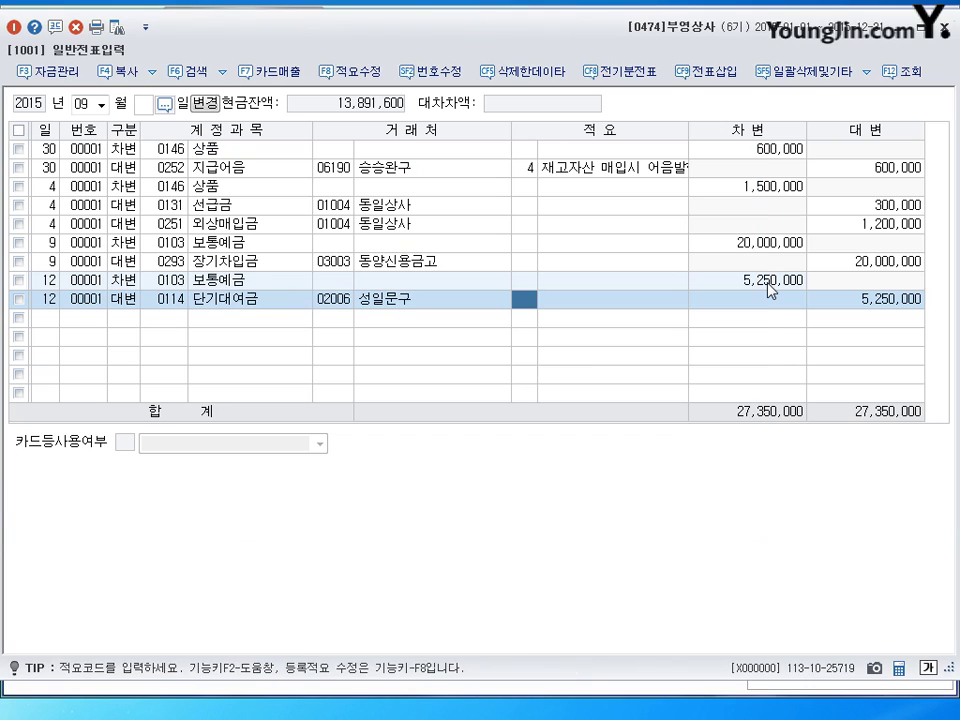
key(Return)
text(5000000)
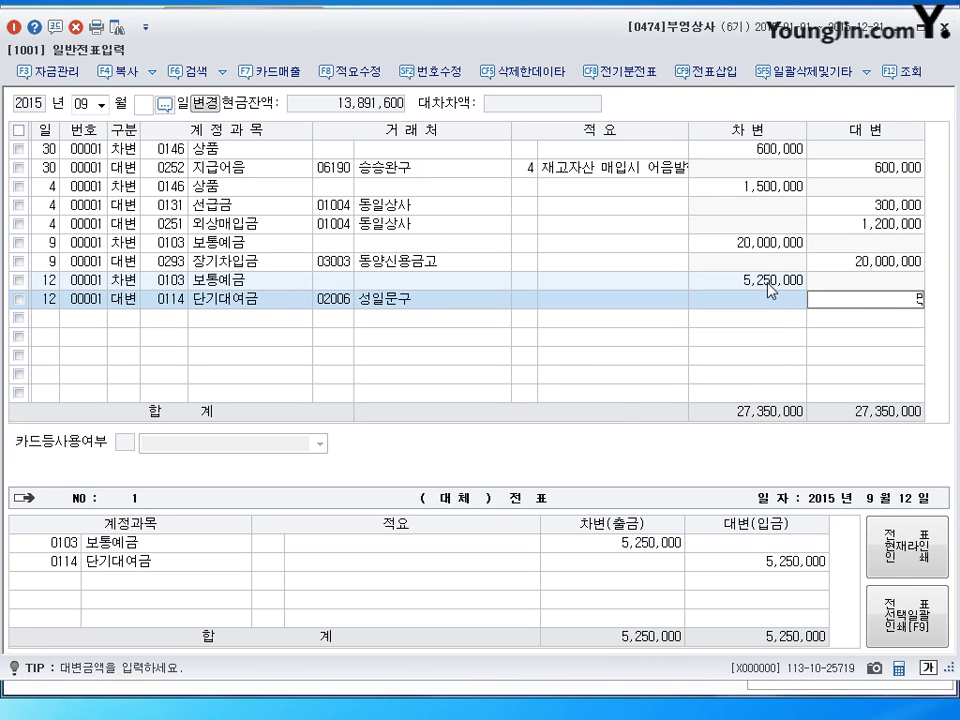
key(Return)
- Add a 대변 line on the 12th for account 901 이자수익 with the remaining 250,000
text(901)
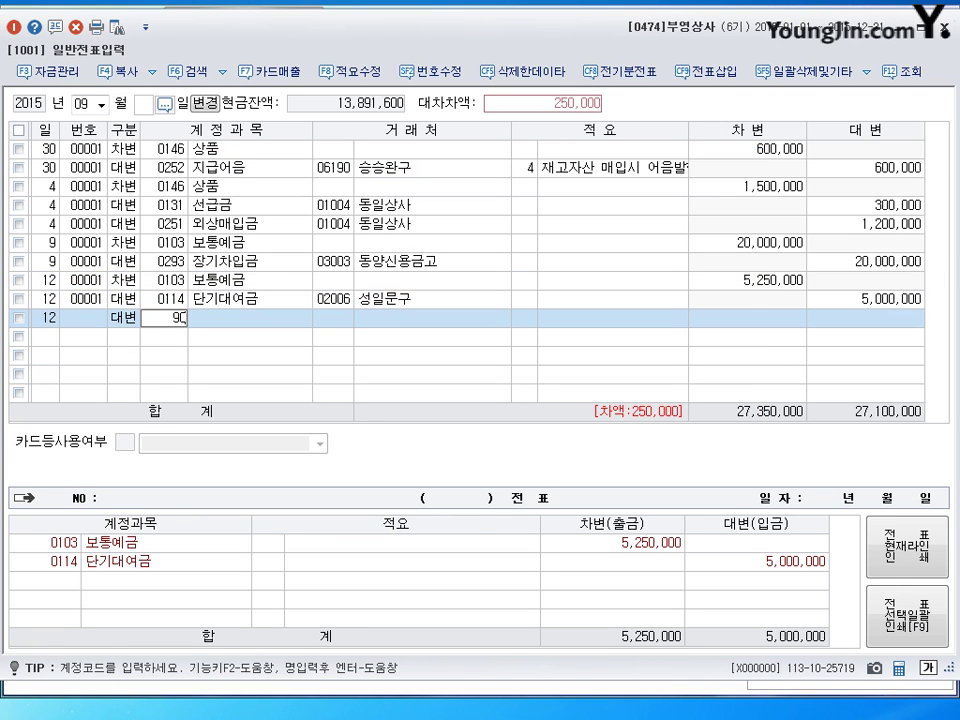
key(Return)
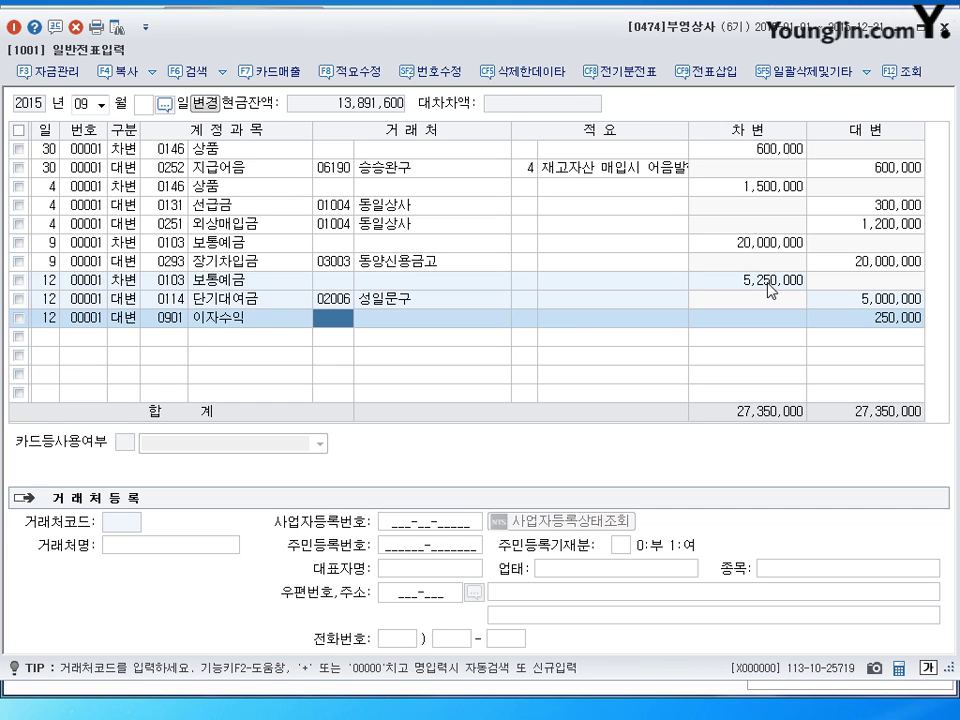
key(Return)
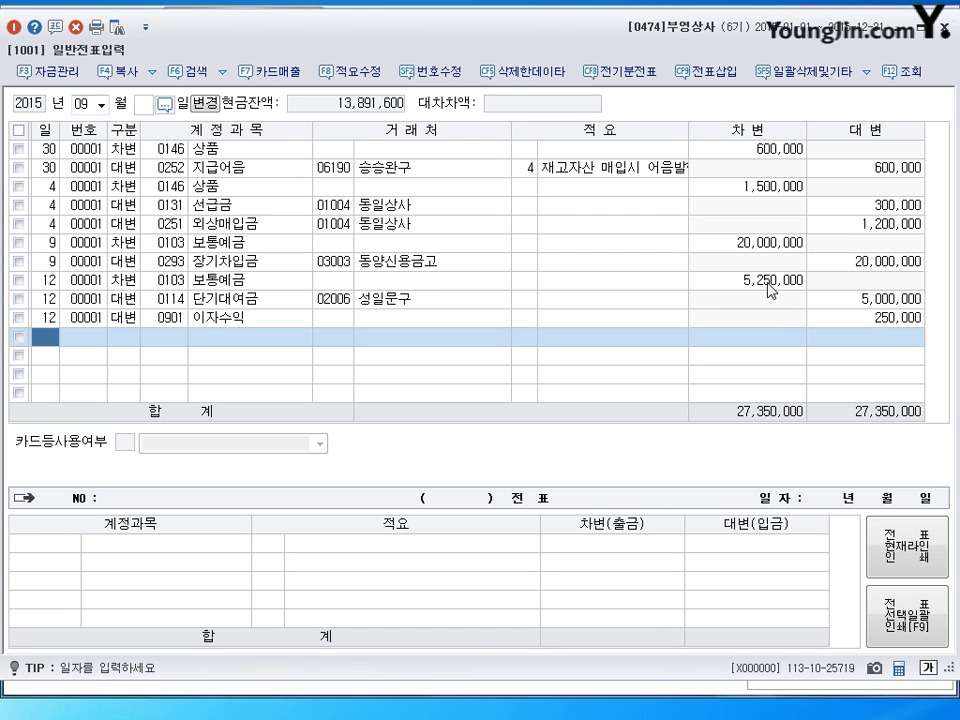
- Add a 출금 line dated the 15th for account 0811 복리후생비 (판매관리비) with an amount of 1,000,000
text(15)
key(Return)
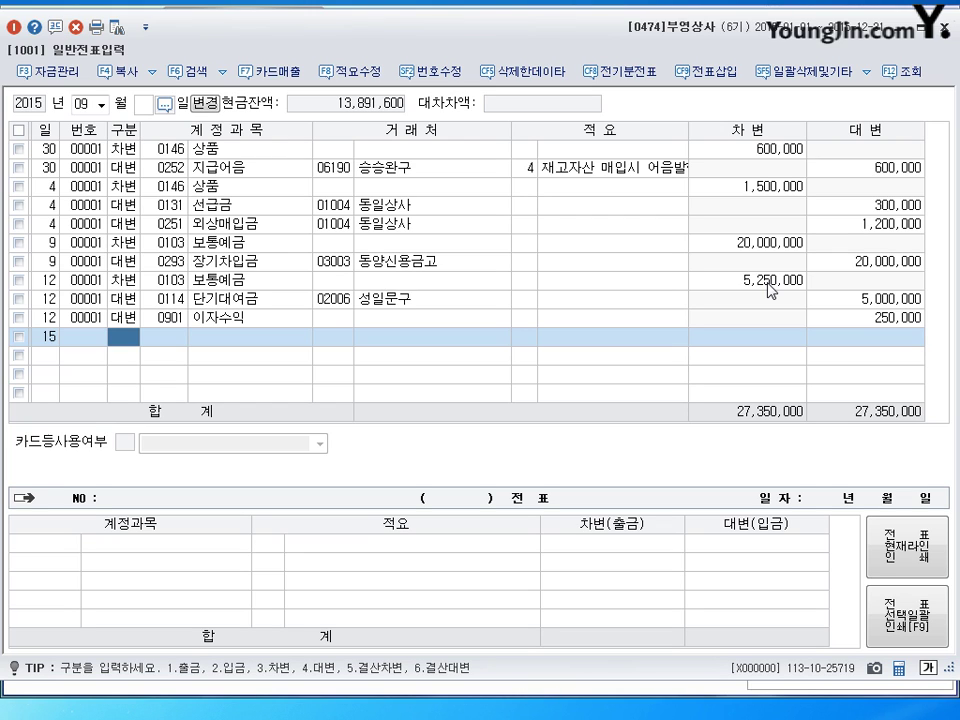
text(1)
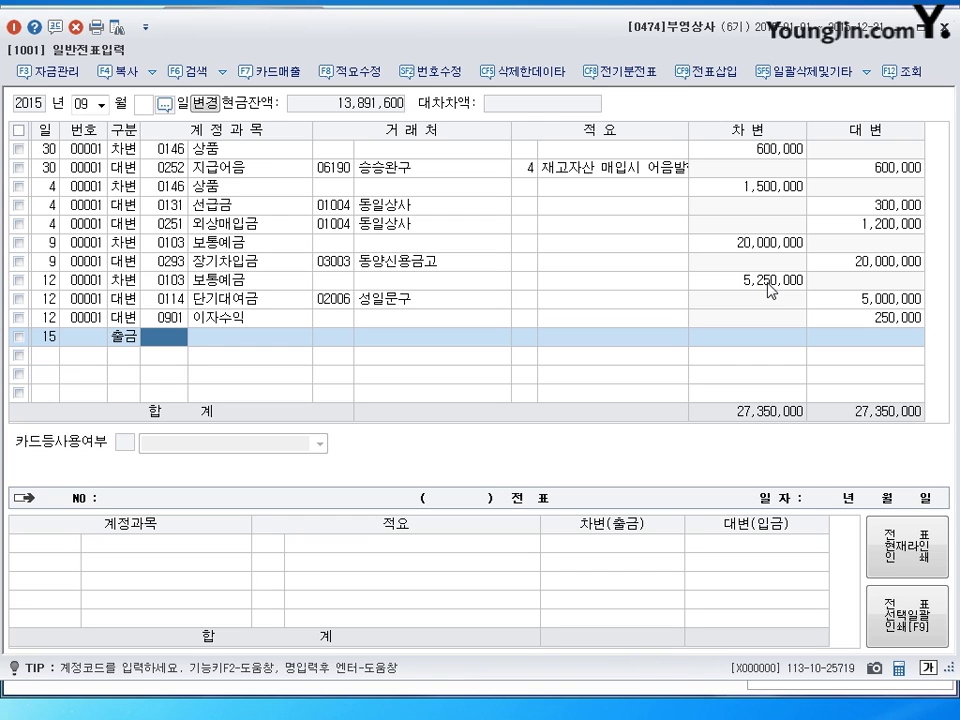
text(복ㄹ)
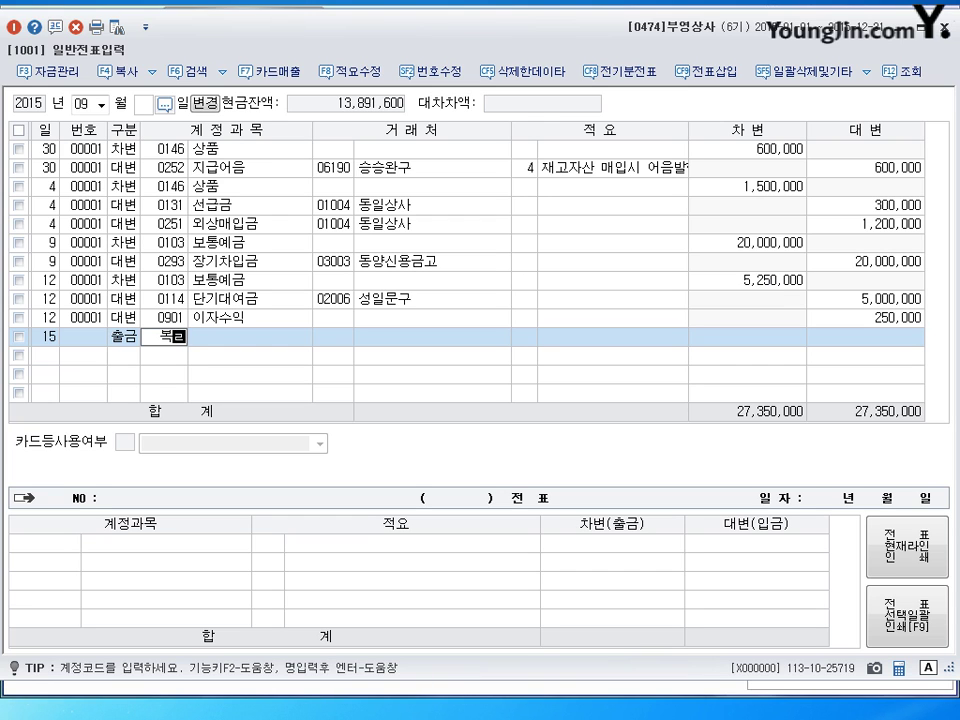
text(ㅣ)
key(Return)
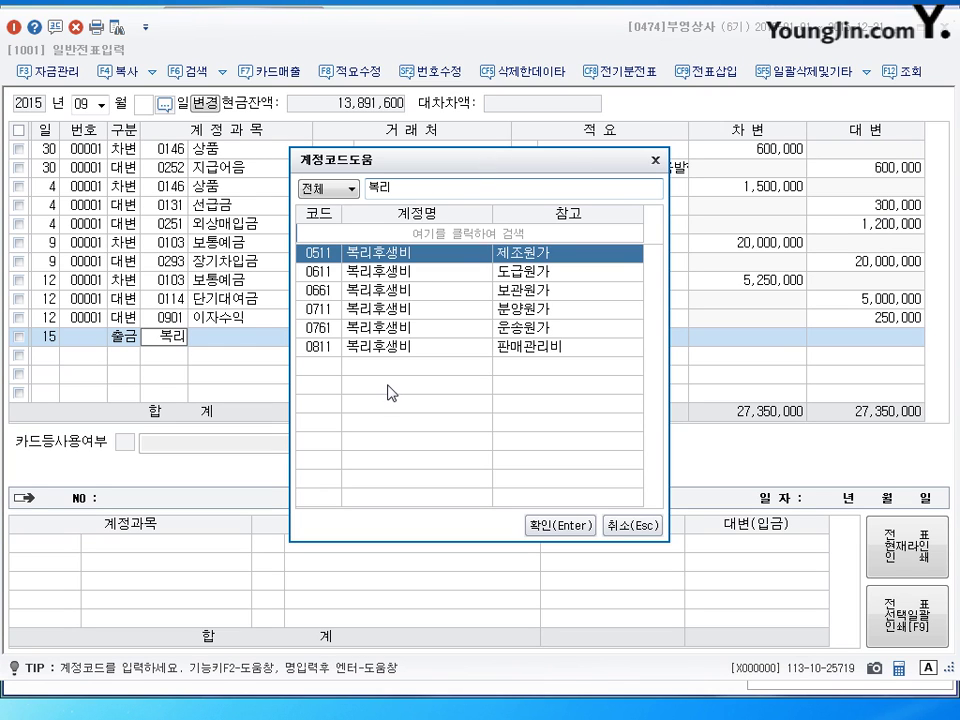
click(524, 348)
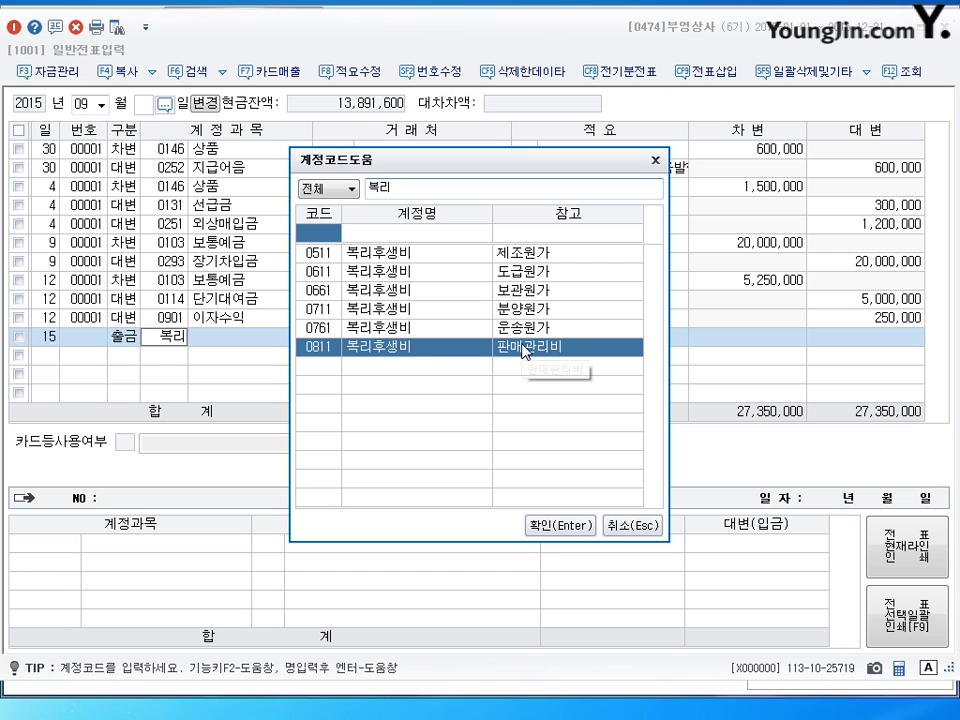
click(555, 525)
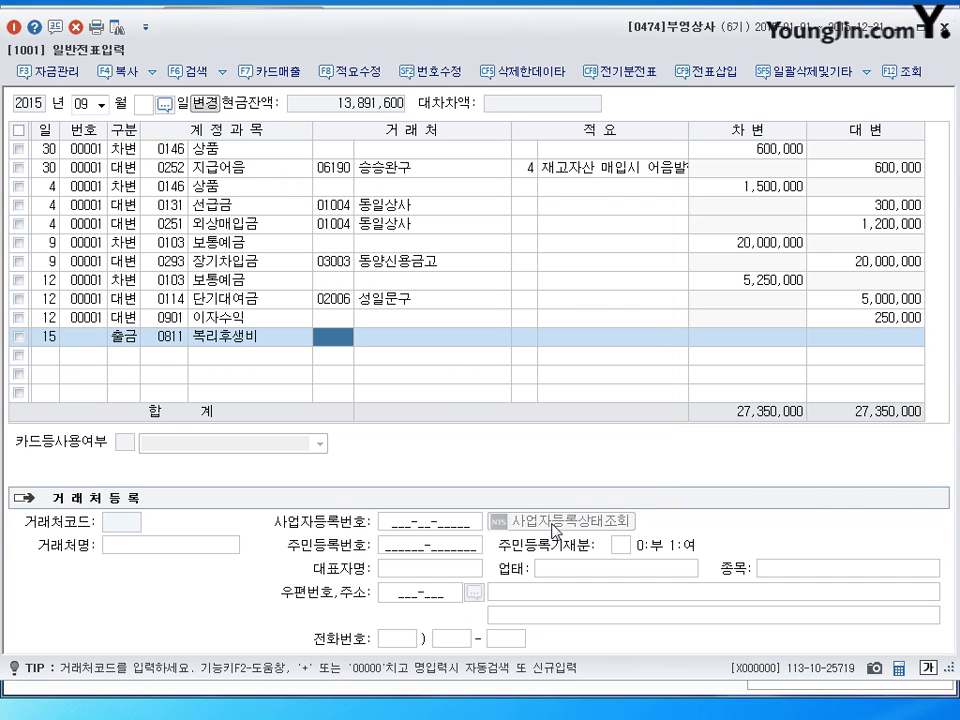
key(Return)
key(Return)
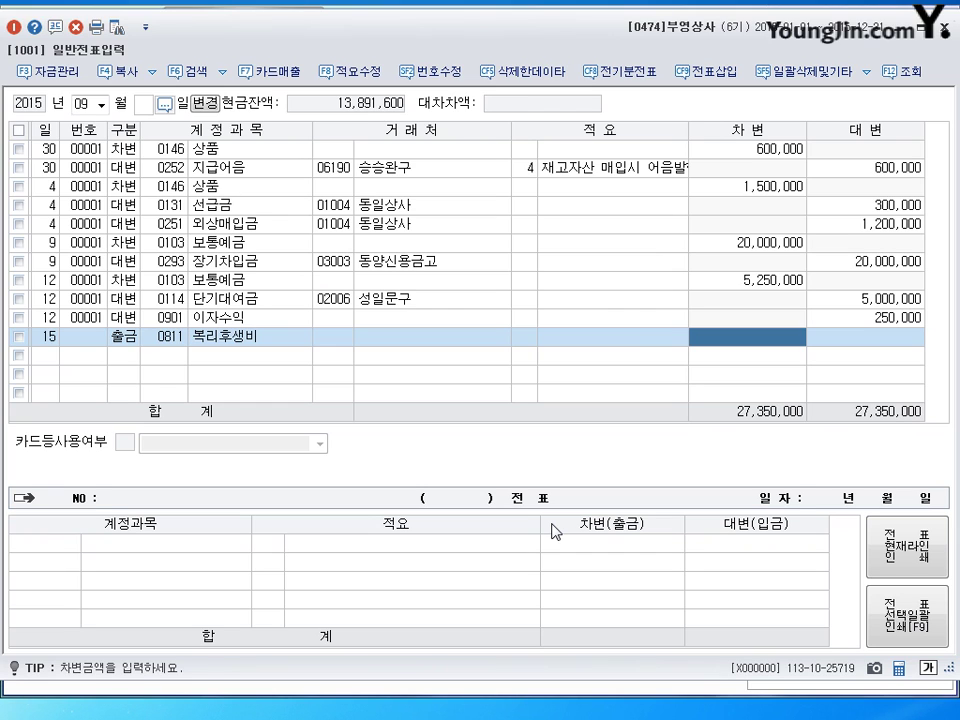
text(1000000)
key(Return)
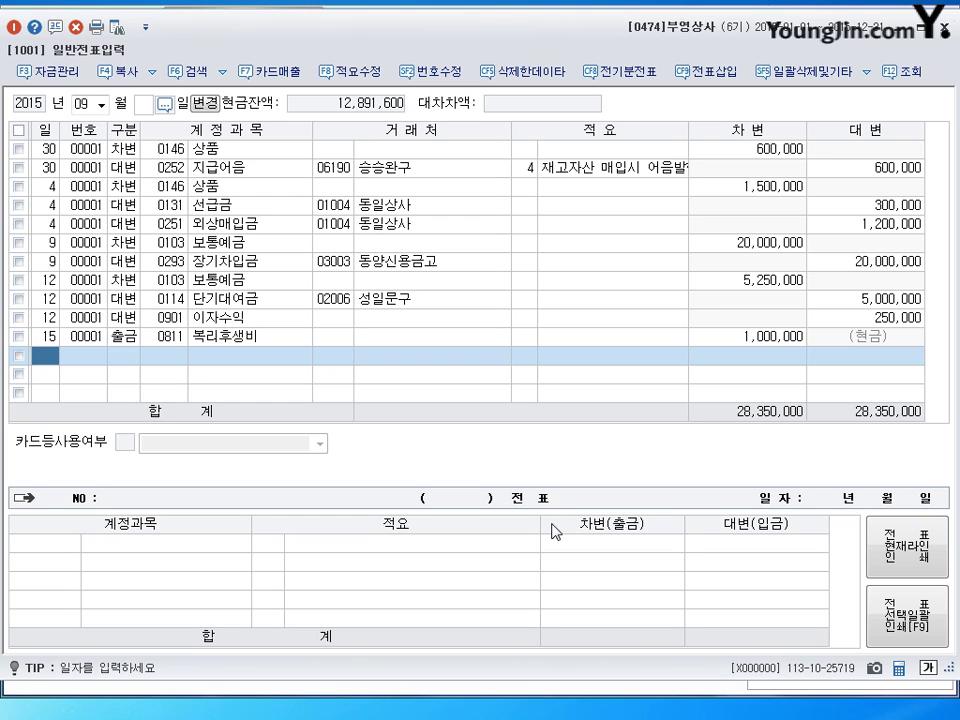
- Switch the voucher entry date to the 22nd of month 10
key(Escape)
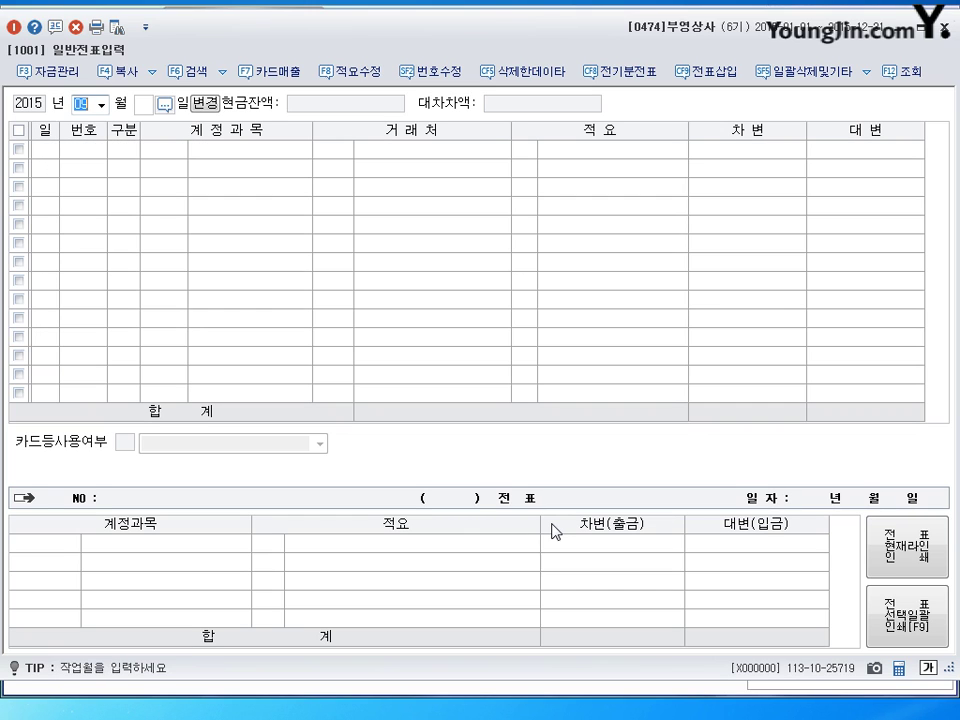
text(10)
key(Return)
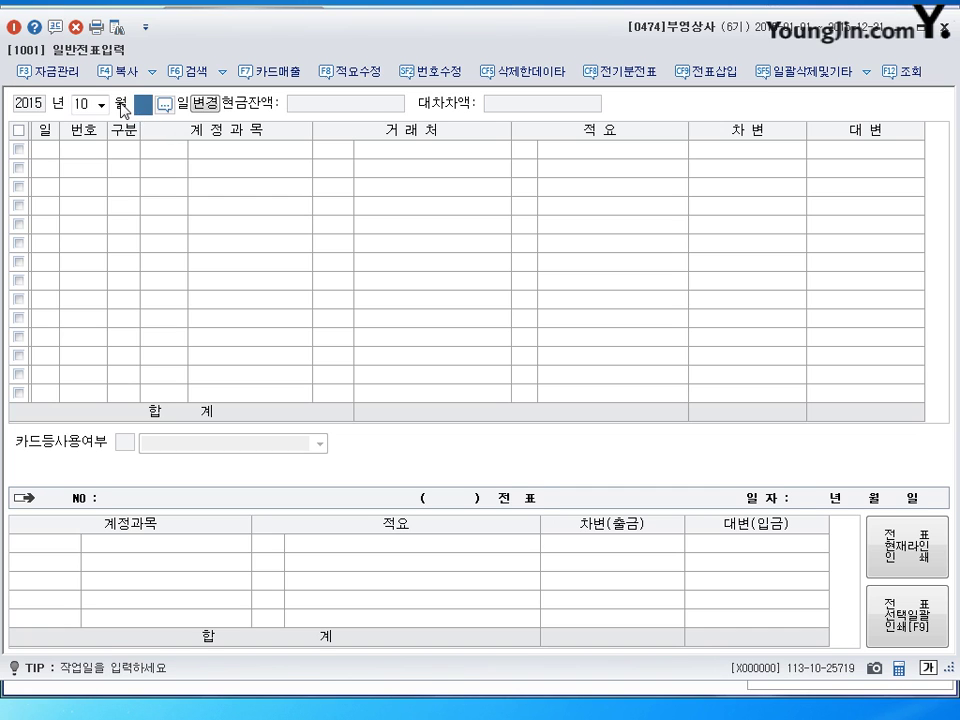
text(22)
key(Return)
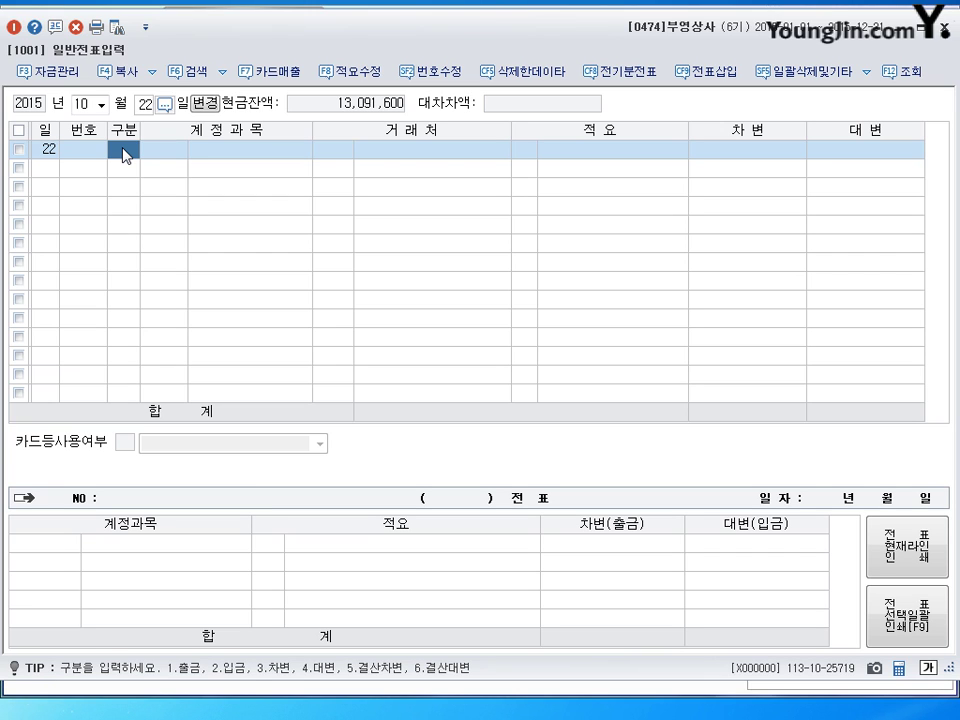
- Add a 차변 line on October 22 for account 831 수수료비용 with an amount of 500,000
text(3)
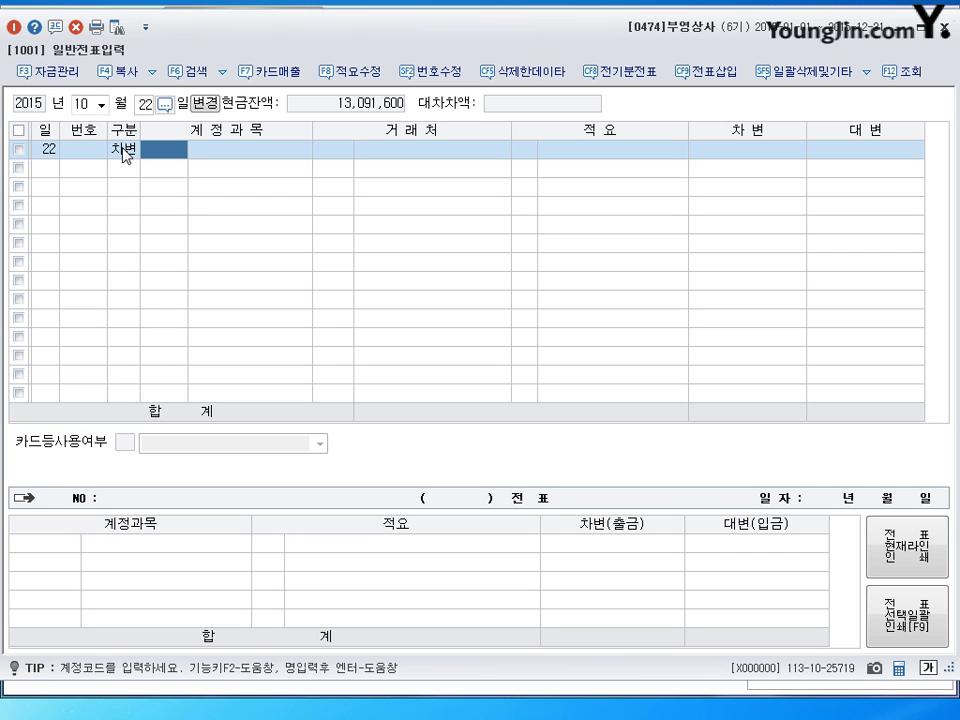
text(831)
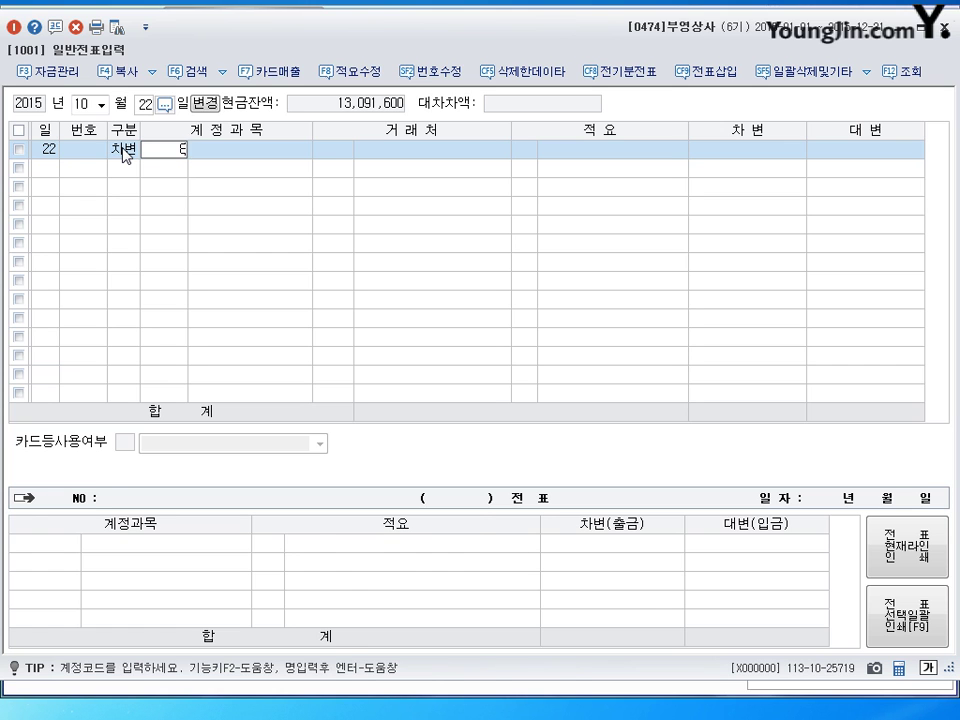
key(Return)
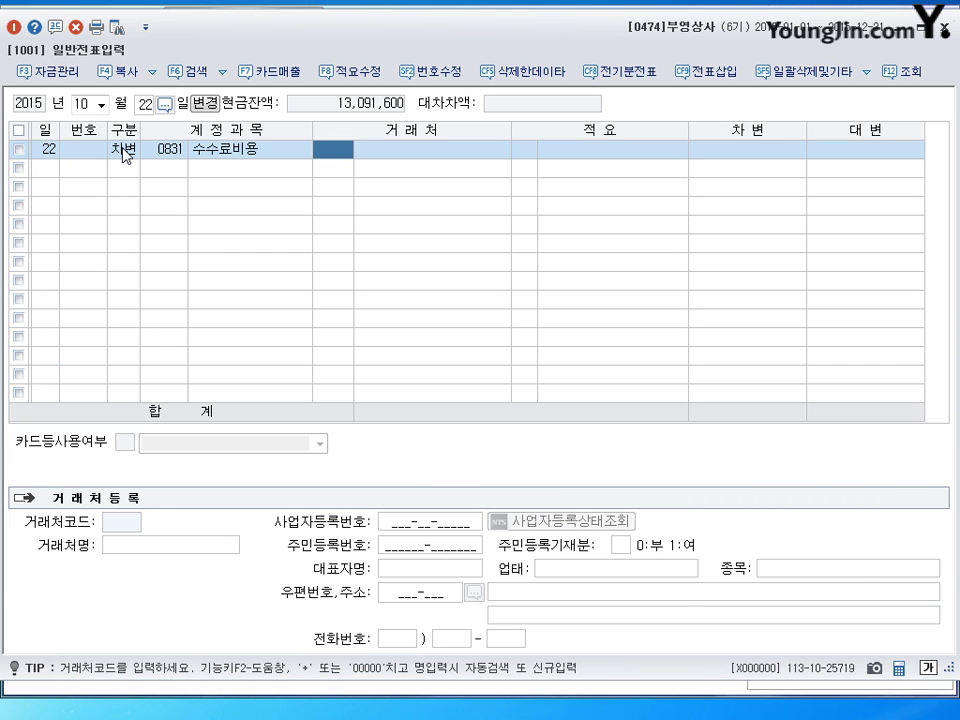
key(Return)
key(Return)
key(Return)
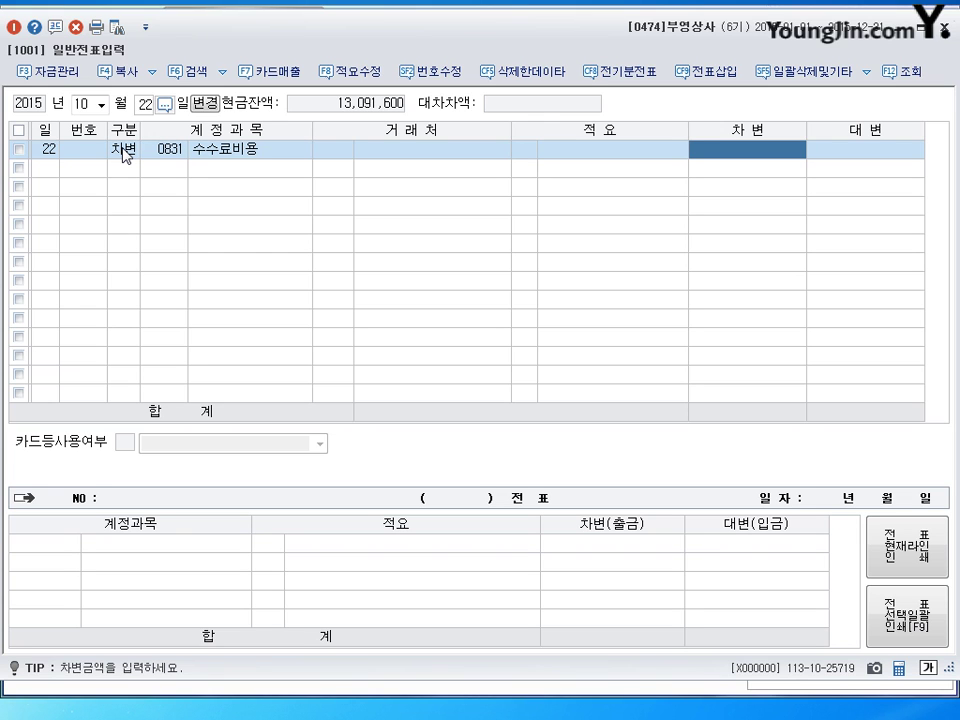
text(500,000)
key(Return)
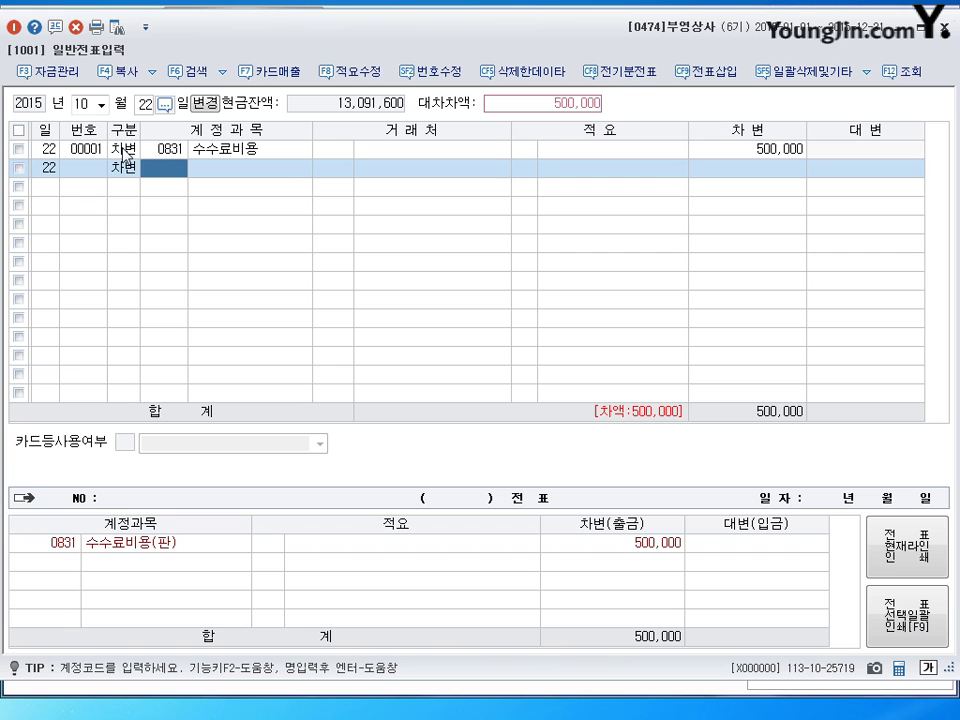
- Add a 차변 line on October 22 for account 103 보통예금 with an amount of 20,000,000
text(103)
key(Return)
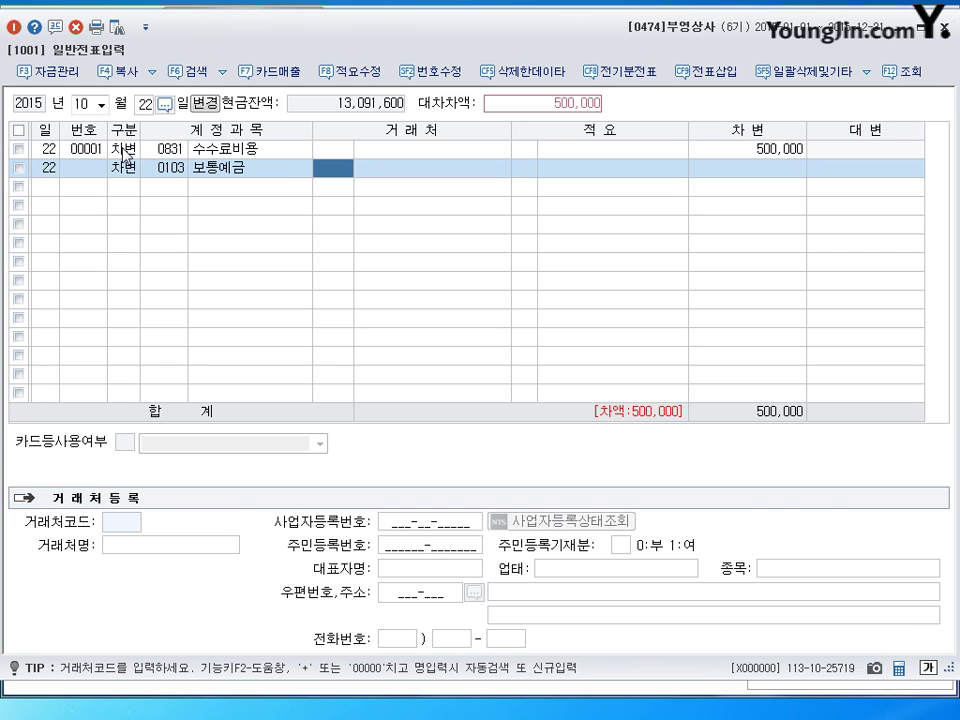
key(Return)
key(Return)
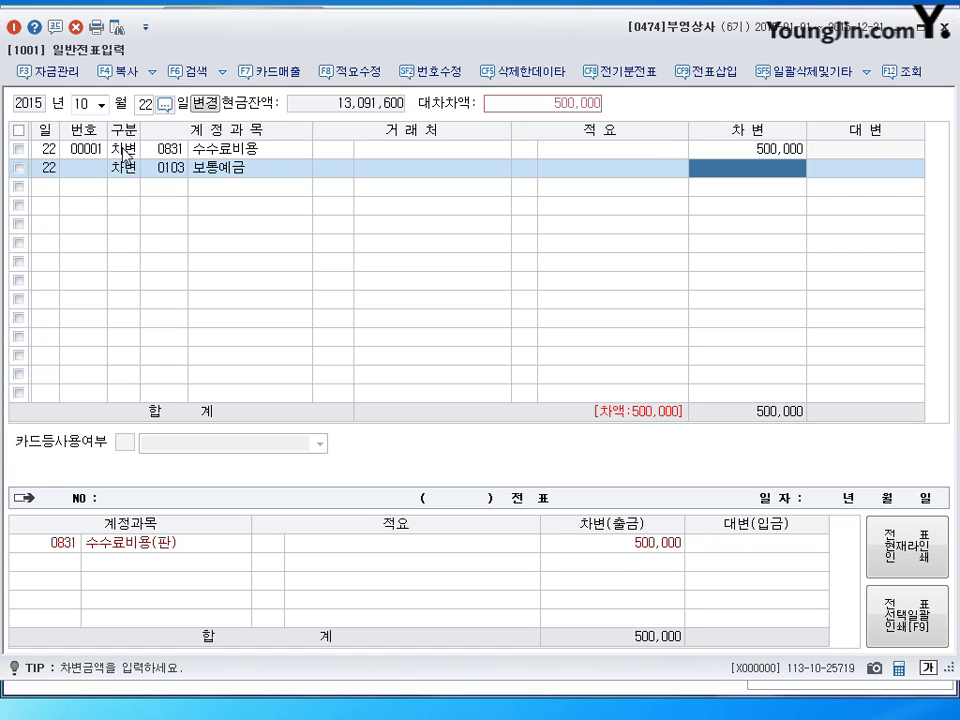
text(20000000)
key(Return)
- Add a 대변 line on October 22 for account 110 받을어음 with 거래처 양산기업 and an amount of 20,500,000
text(4)
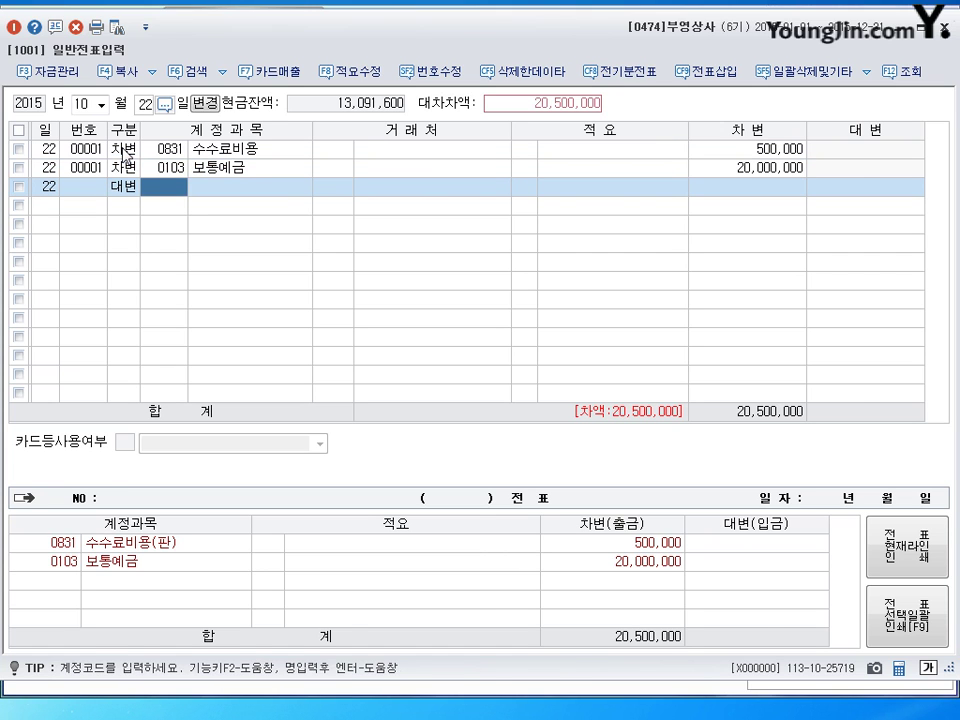
text(110)
key(Return)
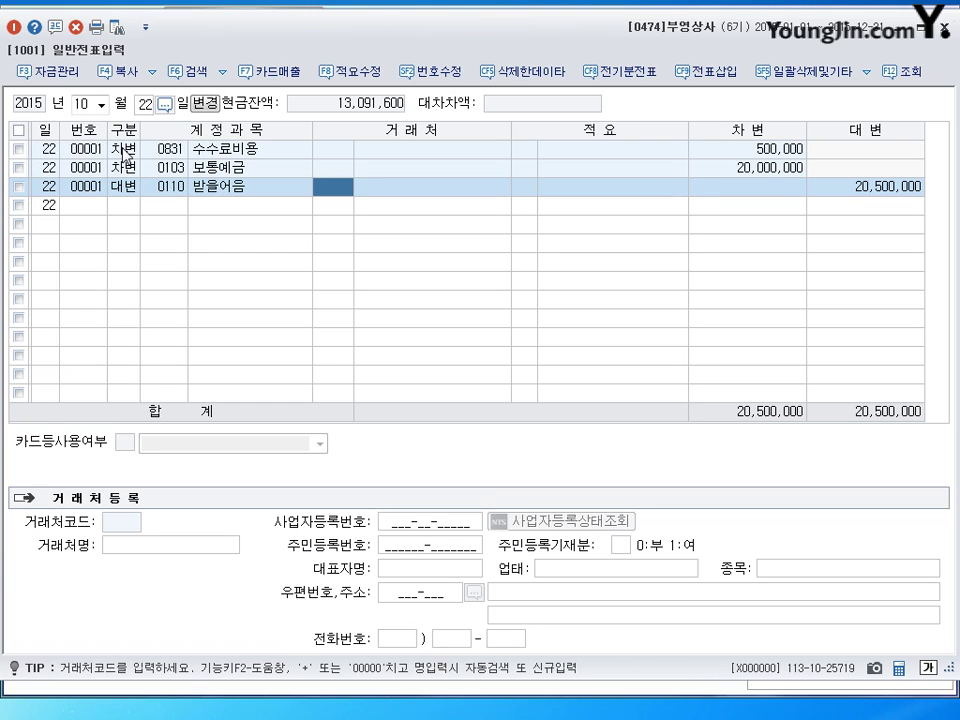
text(양사ㄴ)
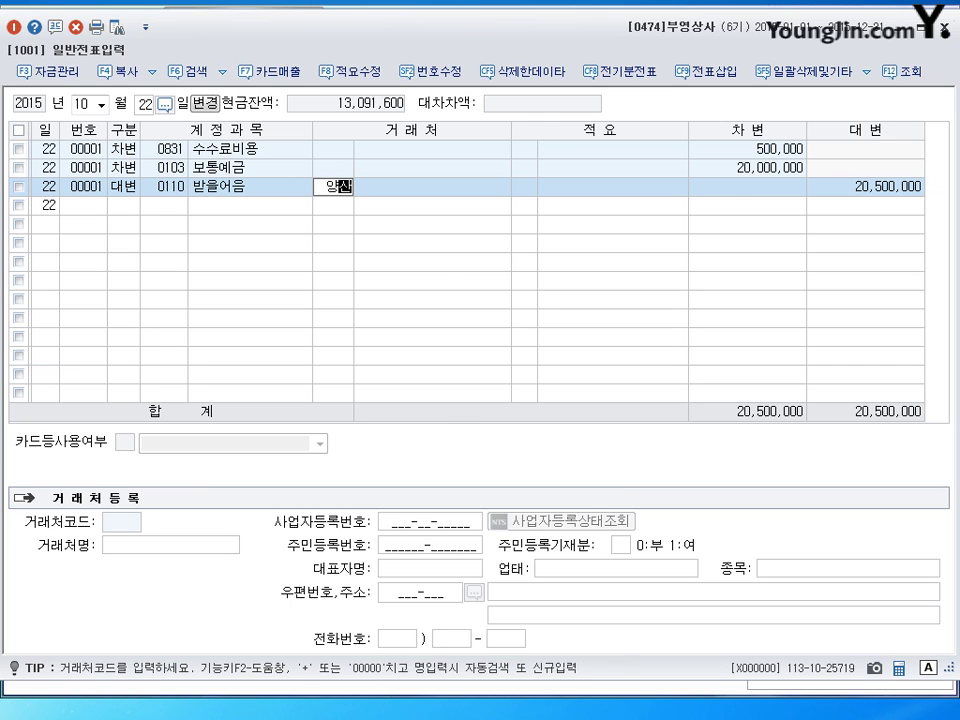
key(Return)
key(Return)
key(Return)
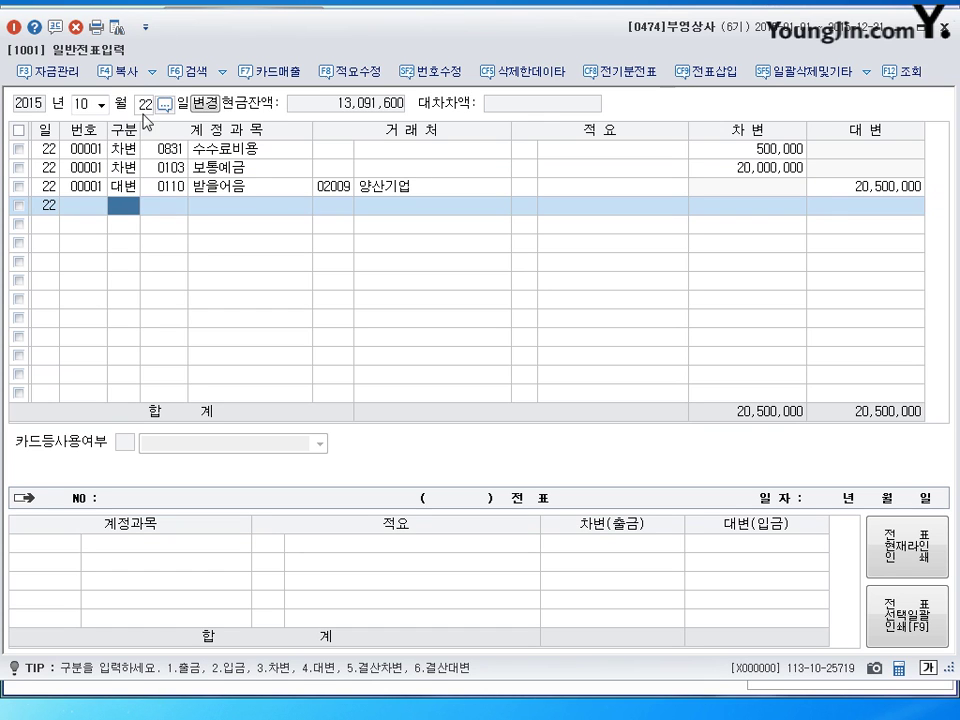
- Switch the voucher entry date to the 26th of month 10
click(143, 106)
text(26)
key(Return)
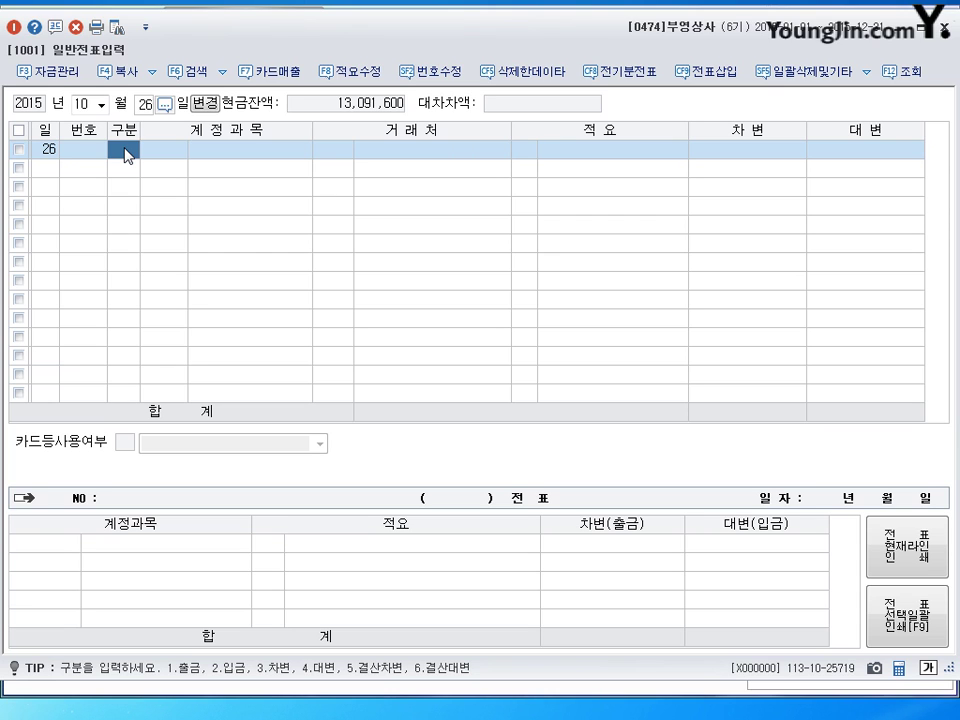
- Add a 차변 line on October 26 for account 251 외상매입금 with 거래처 세명상사 and an amount of 3,000,000
text(3)
key(Return)
text(251)
key(Return)
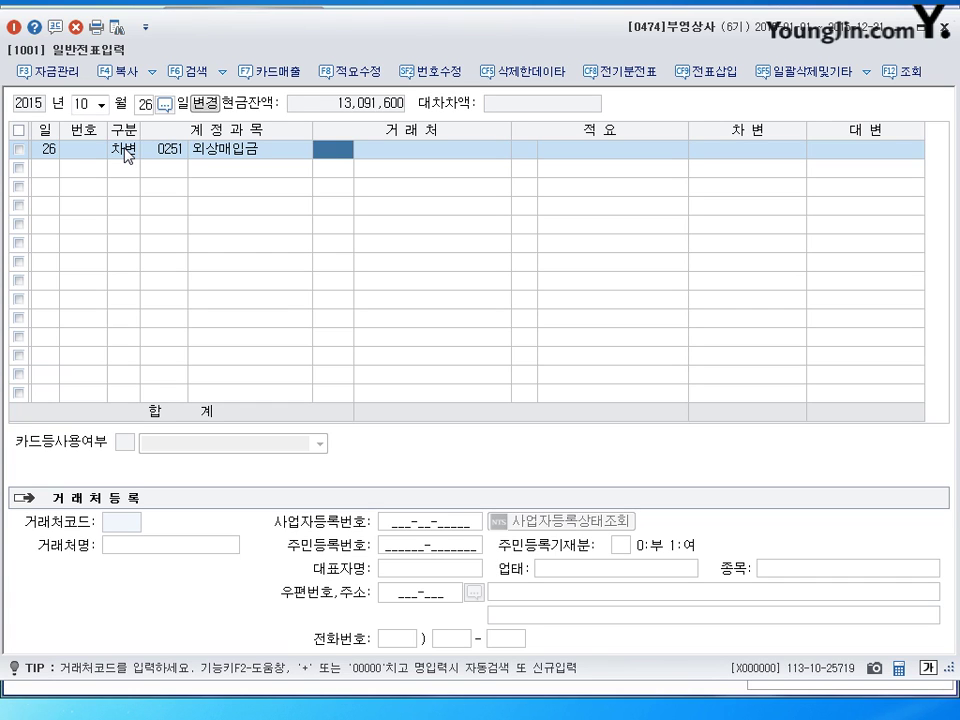
text(세)
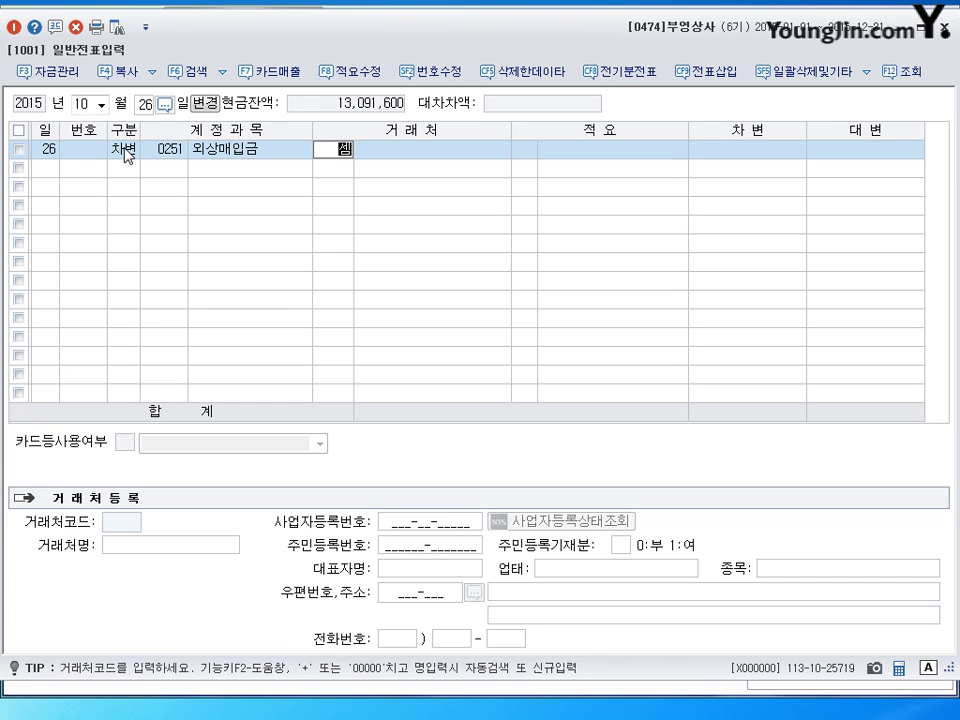
text(명)
key(Return)
key(Return)
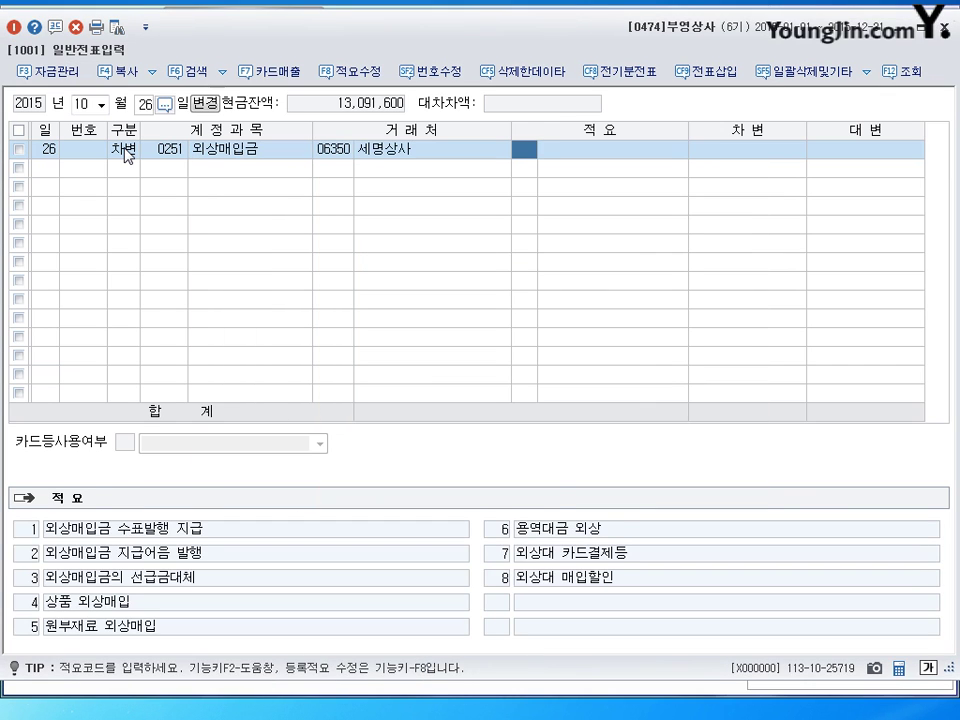
key(Return)
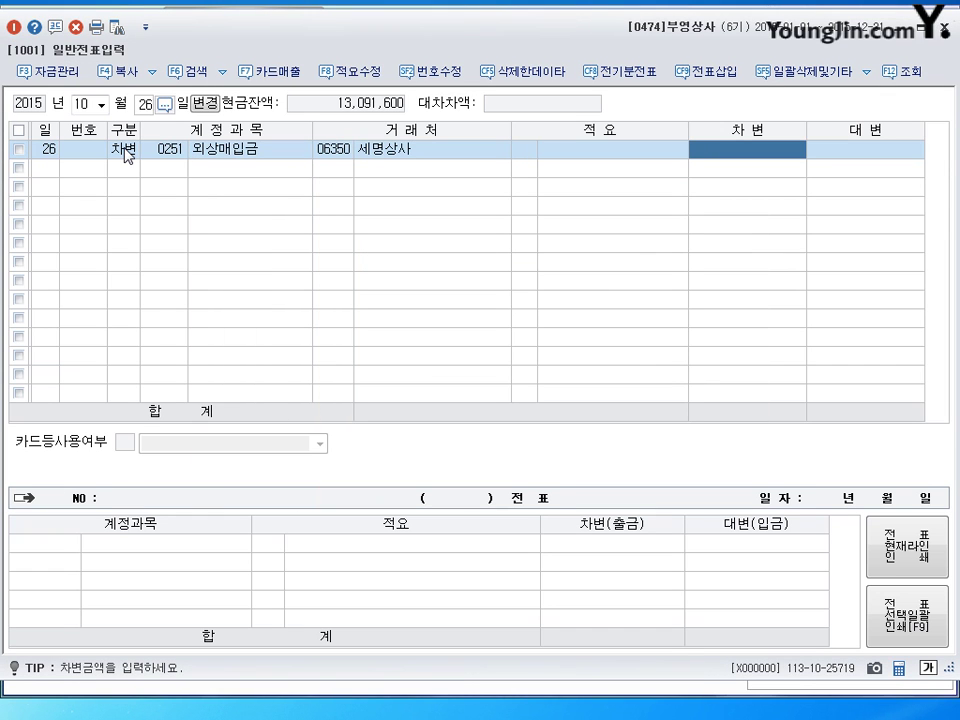
text(3000000)
key(Return)
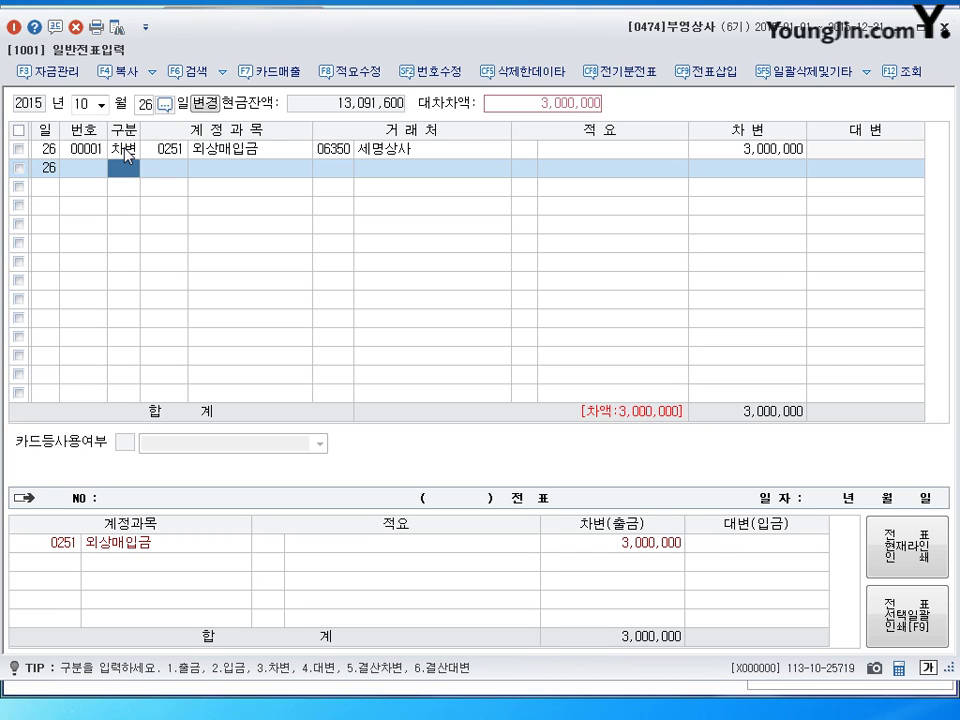
- Add a 대변 line on October 26 for account 110 받을어음 with 거래처 동신상사 and an amount of 2,000,000
text(4)
key(Return)
text(110)
key(Return)
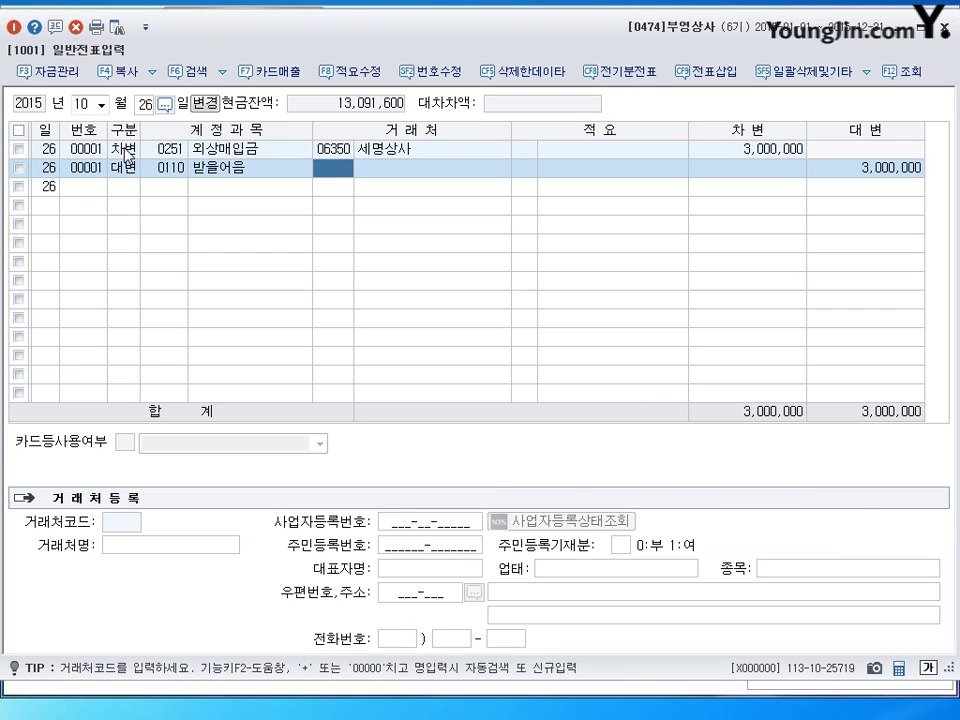
text(동ㅅ)
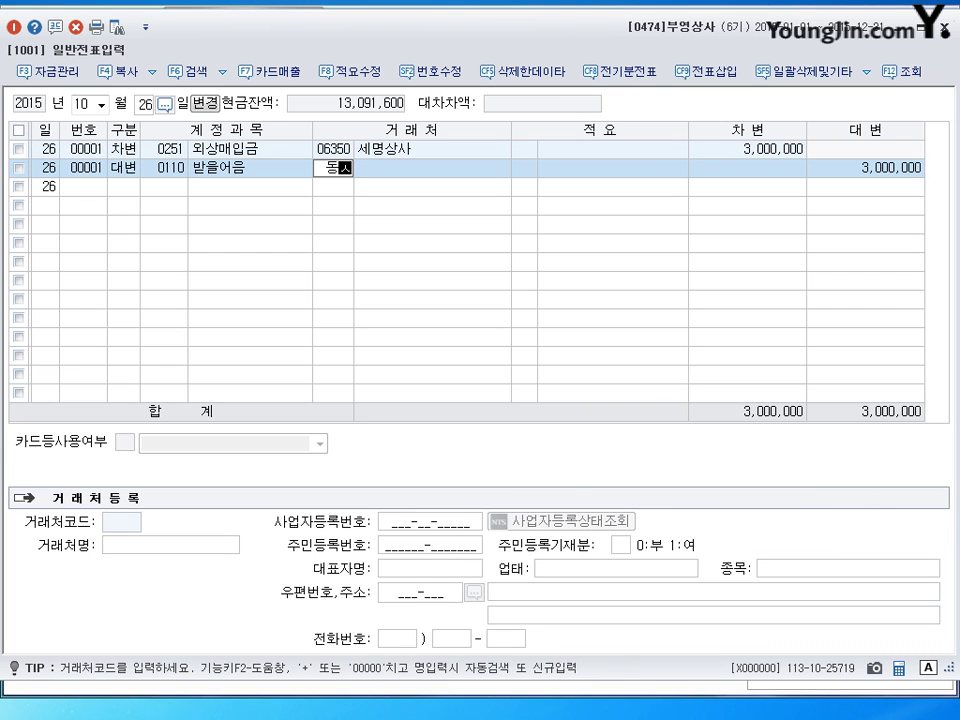
text(ㅣㄴ)
key(Return)
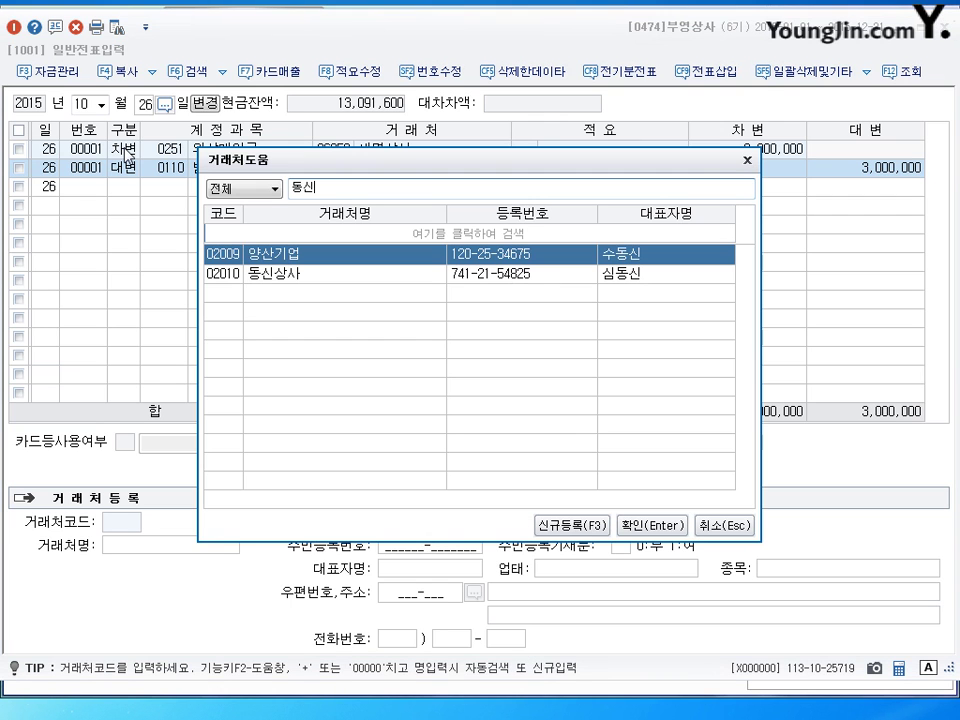
key(Down)
key(Return)
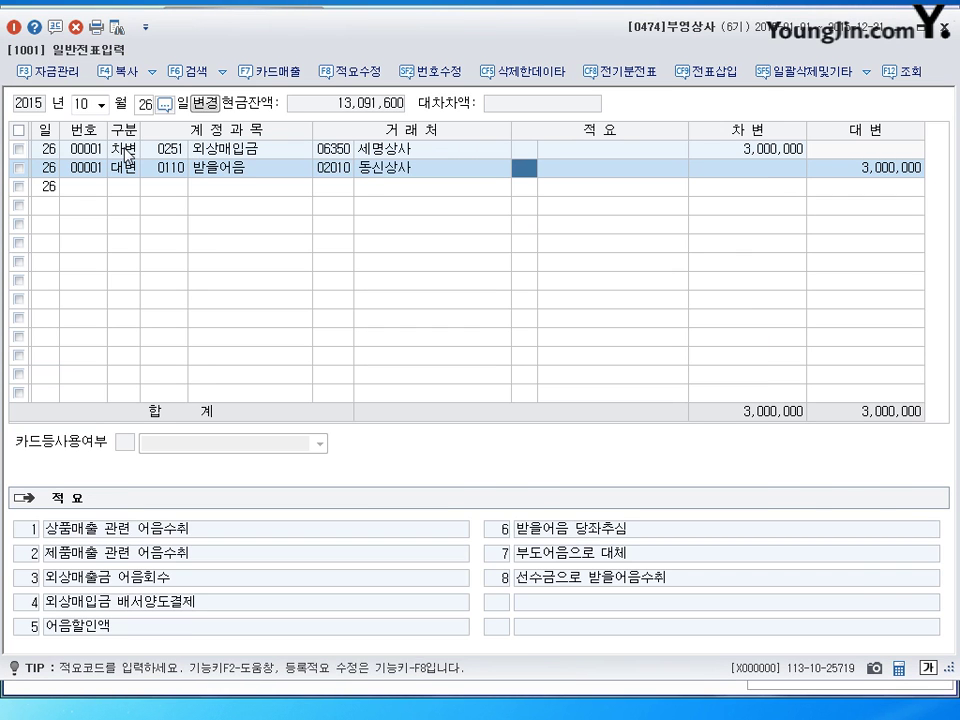
key(Return)
text(2000000)
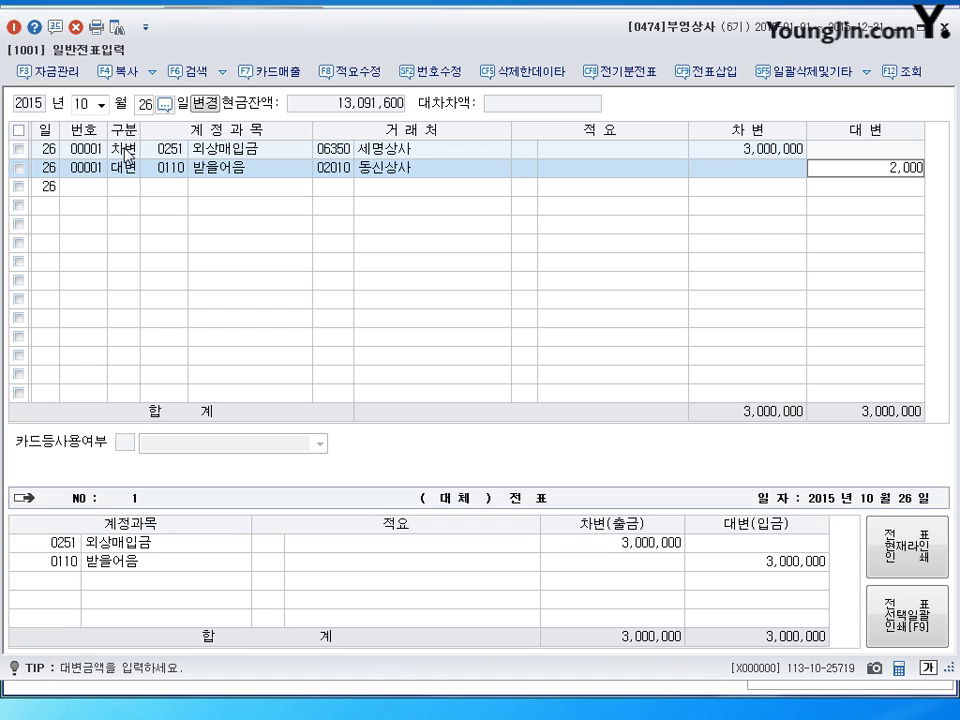
key(Return)
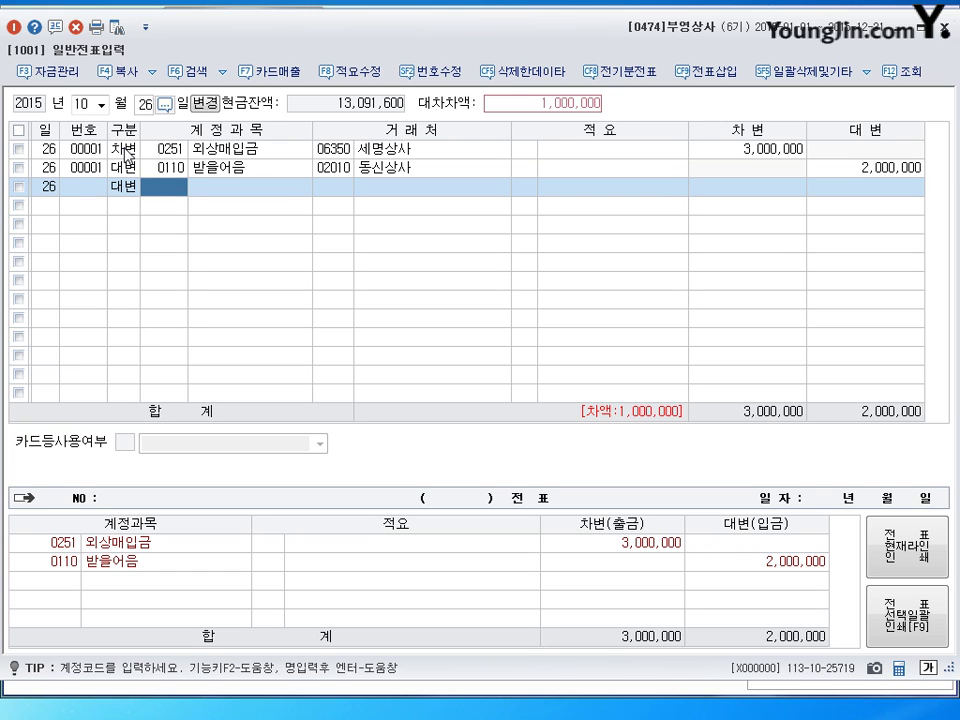
- Add a 대변 line on October 26 for account 252 지급어음 with 거래처 세명상사 and an amount of 1,000,000
text(252)
key(Return)
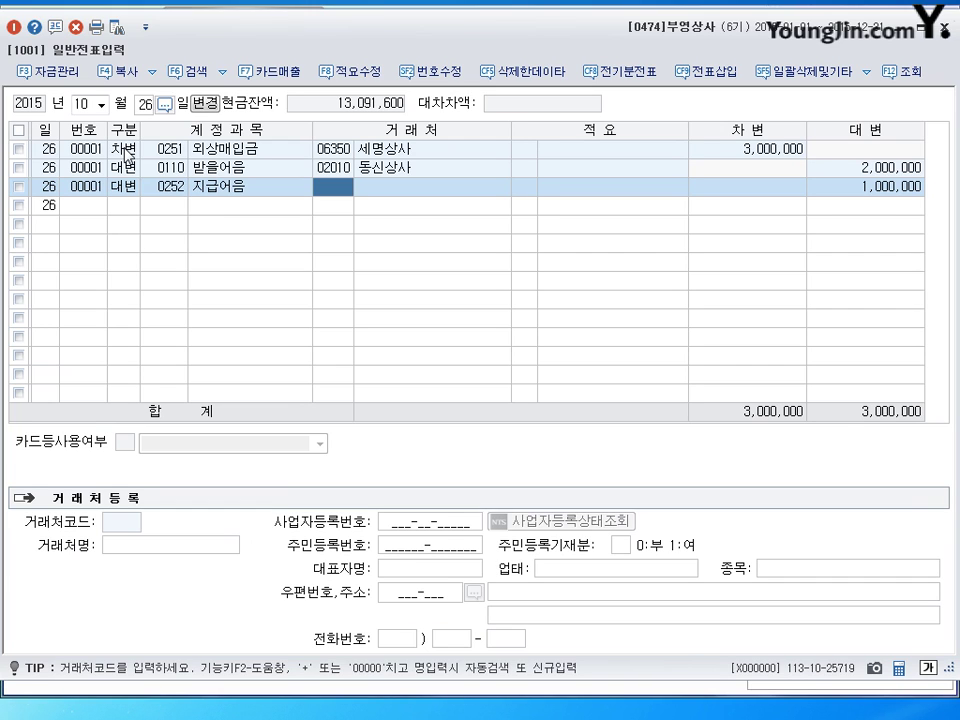
text(6350)
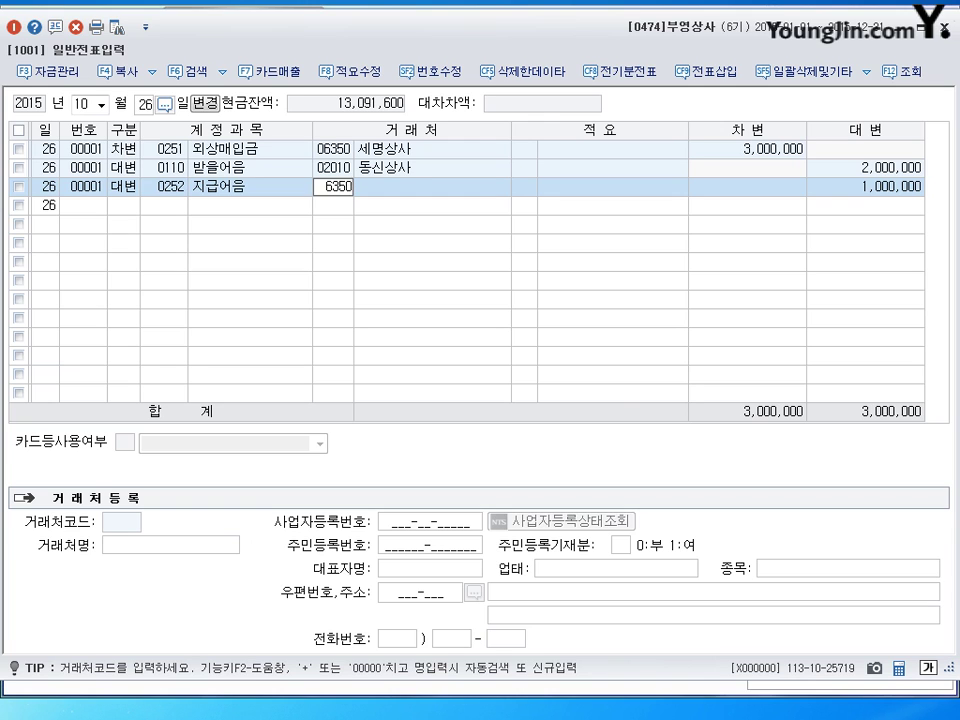
key(Return)
key(Return)
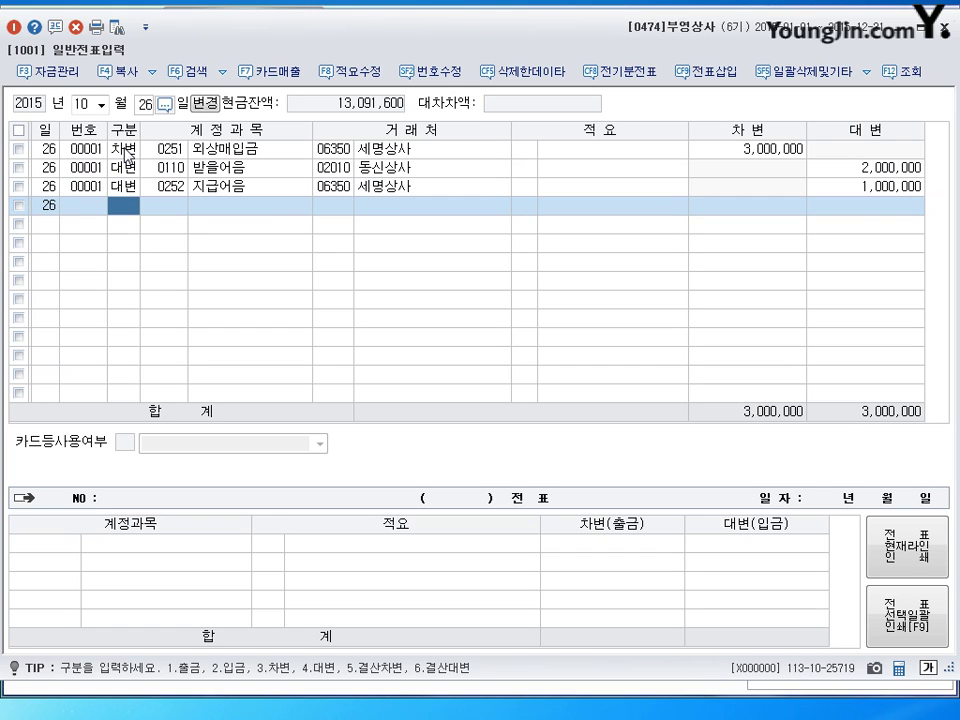
- Leave the October 26 entries and switch the voucher entry date to the 14th of month 11
key(Escape)
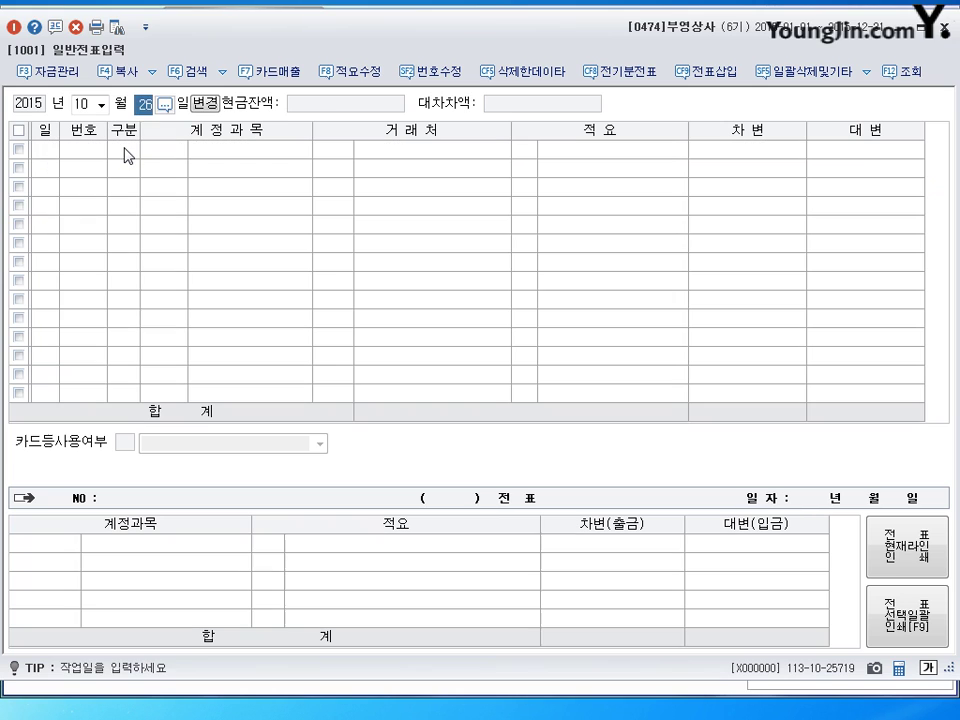
key(shift+Tab)
text(11)
key(Return)
text(14)
key(Return)
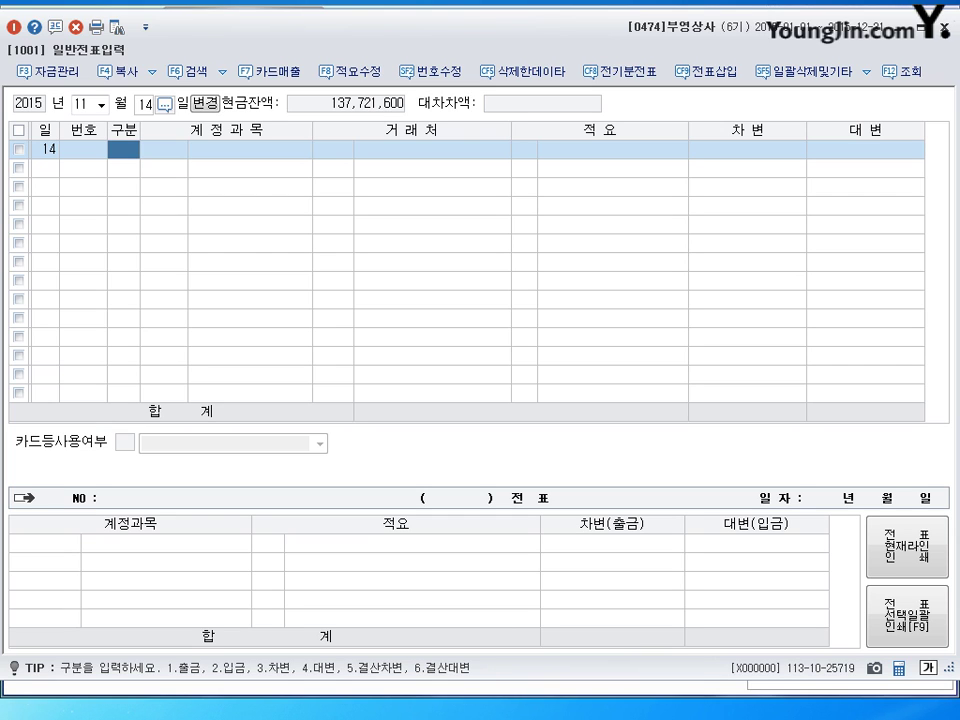
- Add a 차변 line on November 14 for account 110 받을어음 with 거래처 진아상사 and an amount of 10,000,000
text(3110)
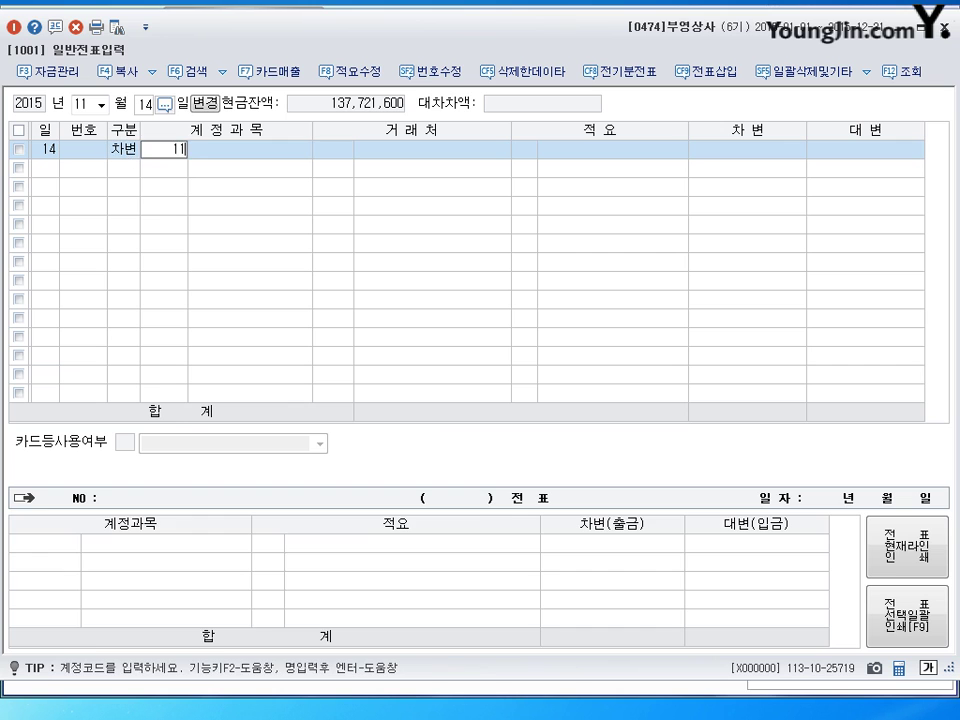
key(Return)
text(진아)
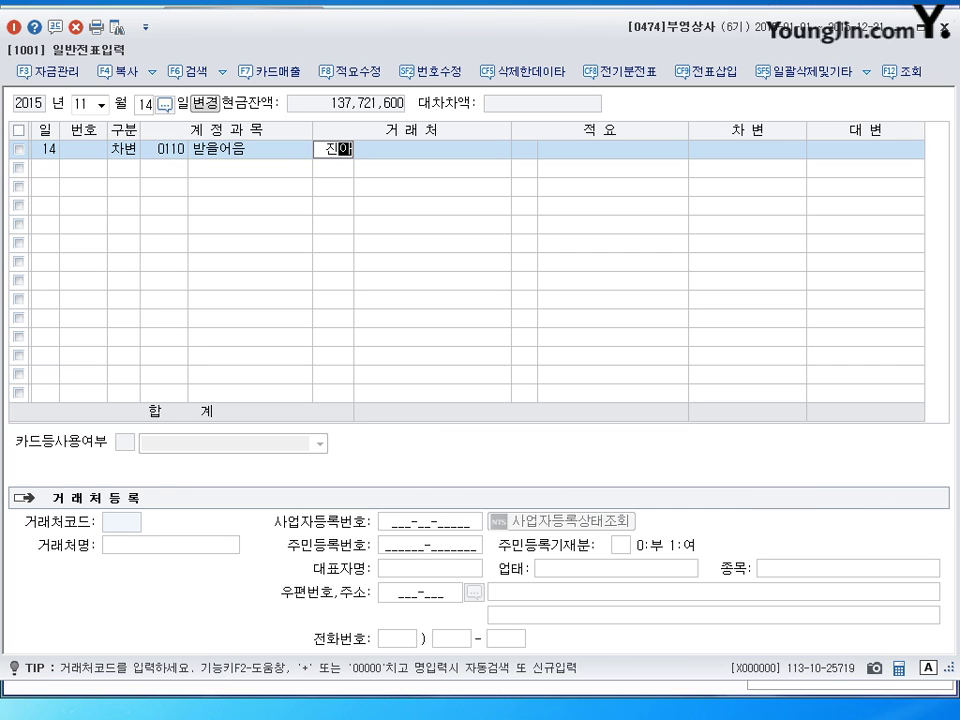
key(Return)
key(Return)
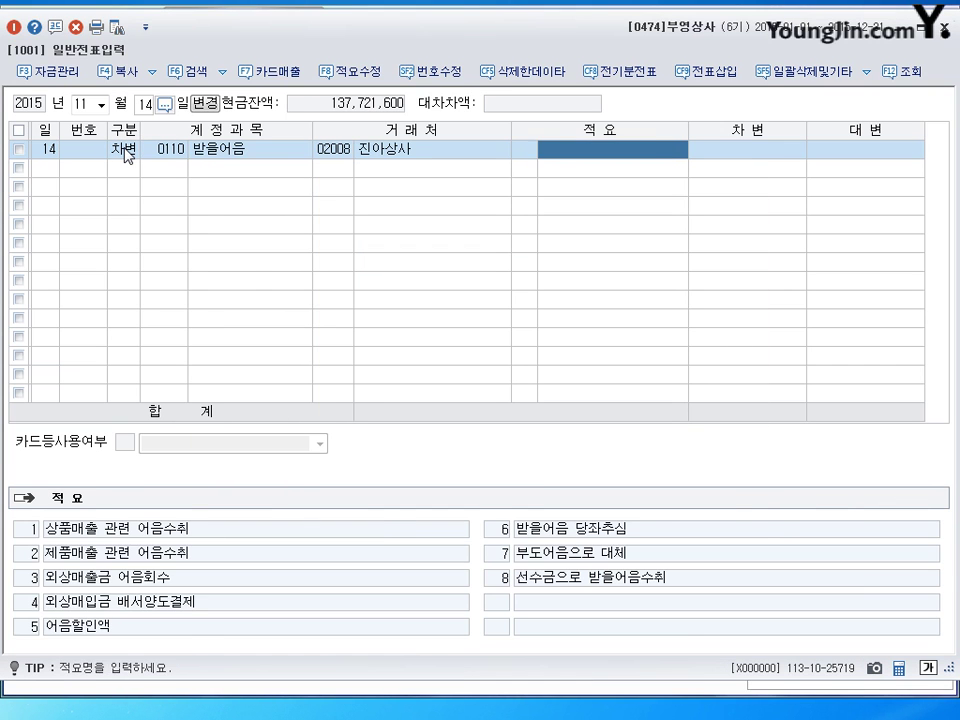
key(Return)
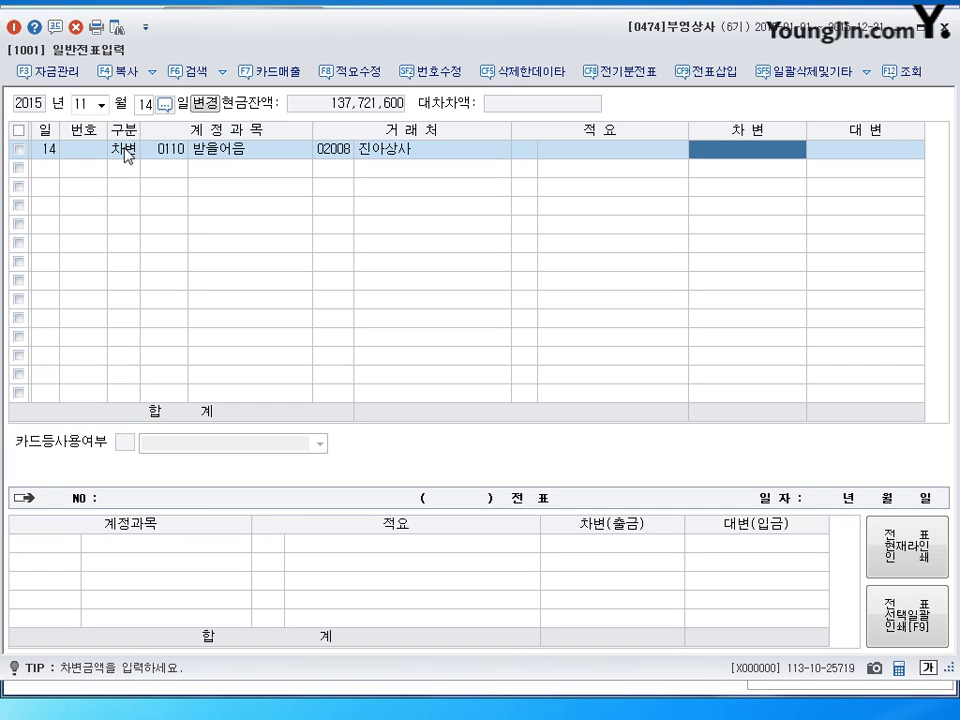
text(10000000)
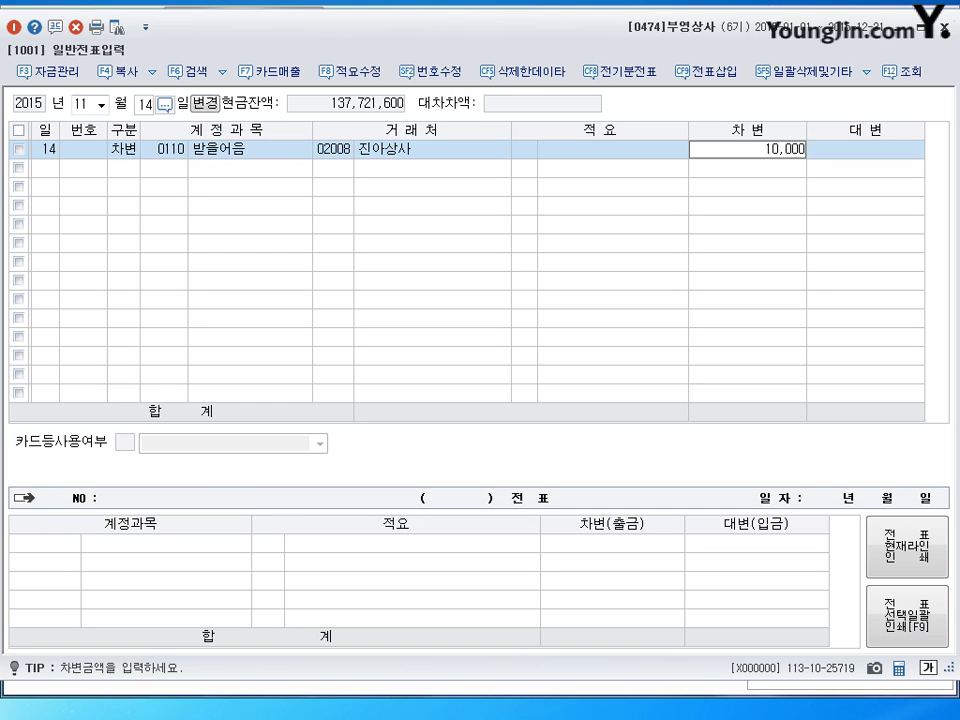
key(Return)
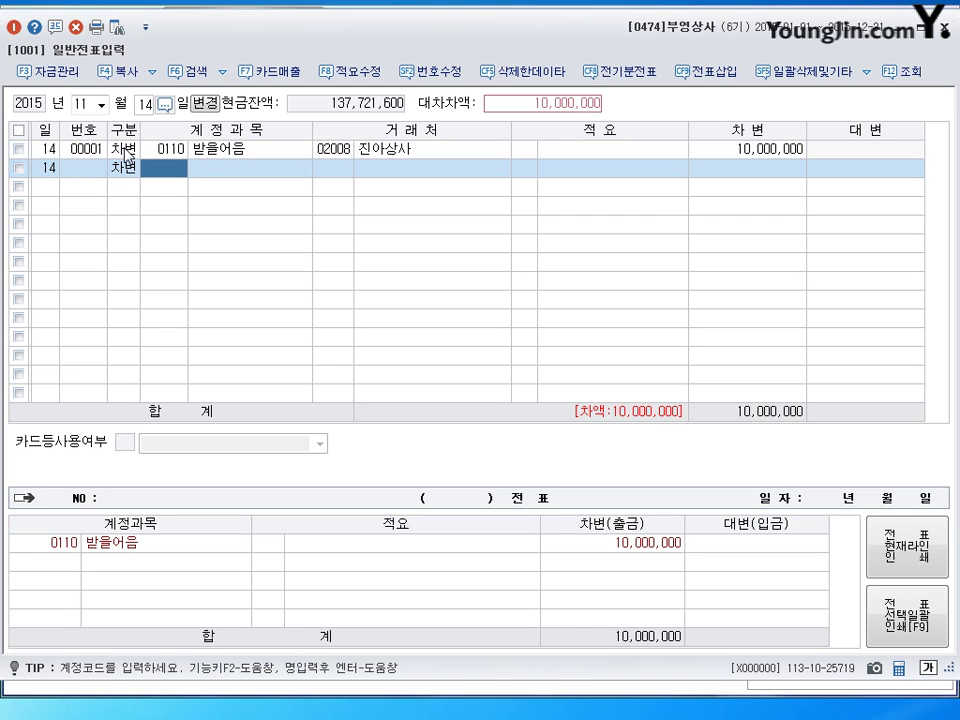
- Add a 차변 line on November 14 for account 824 운반비 with an amount of 50,000
text(824)
key(Return)
key(Return)
key(Return)
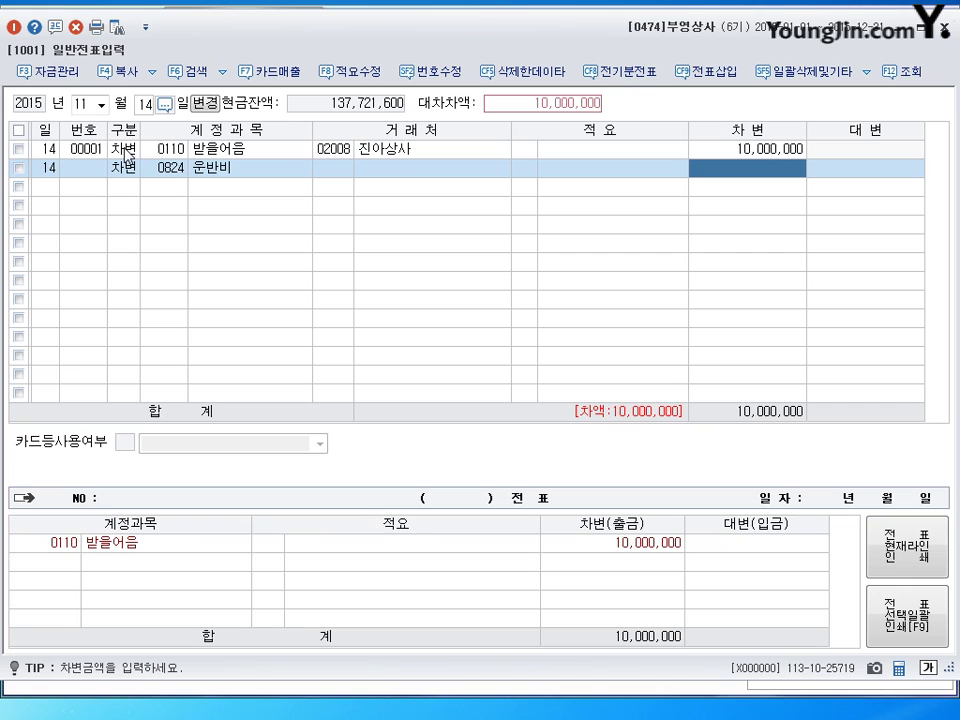
text(500000)
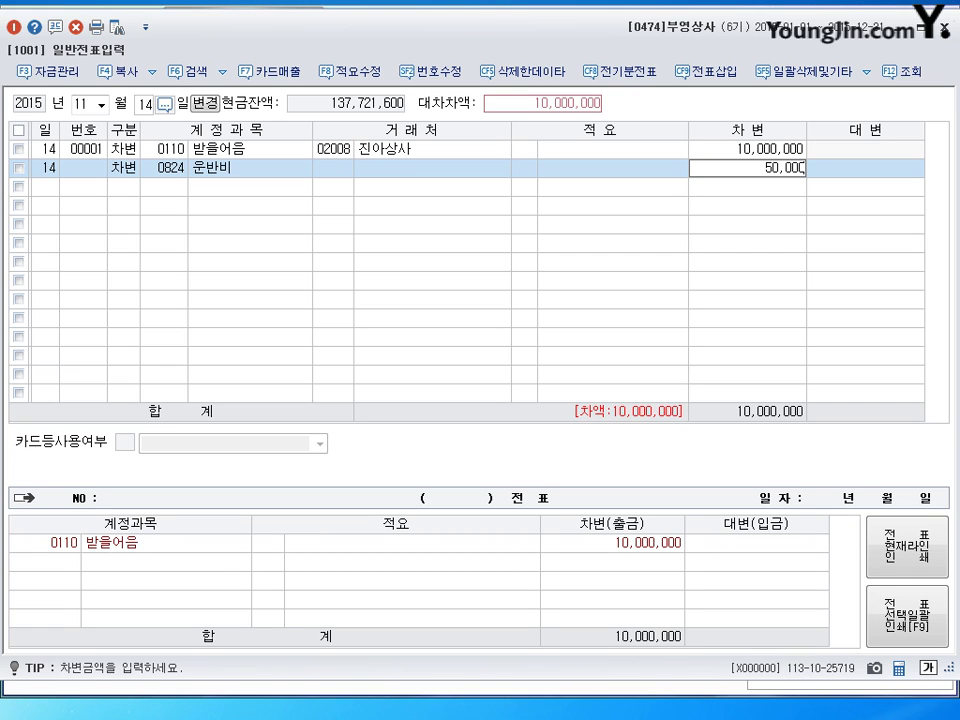
key(Return)
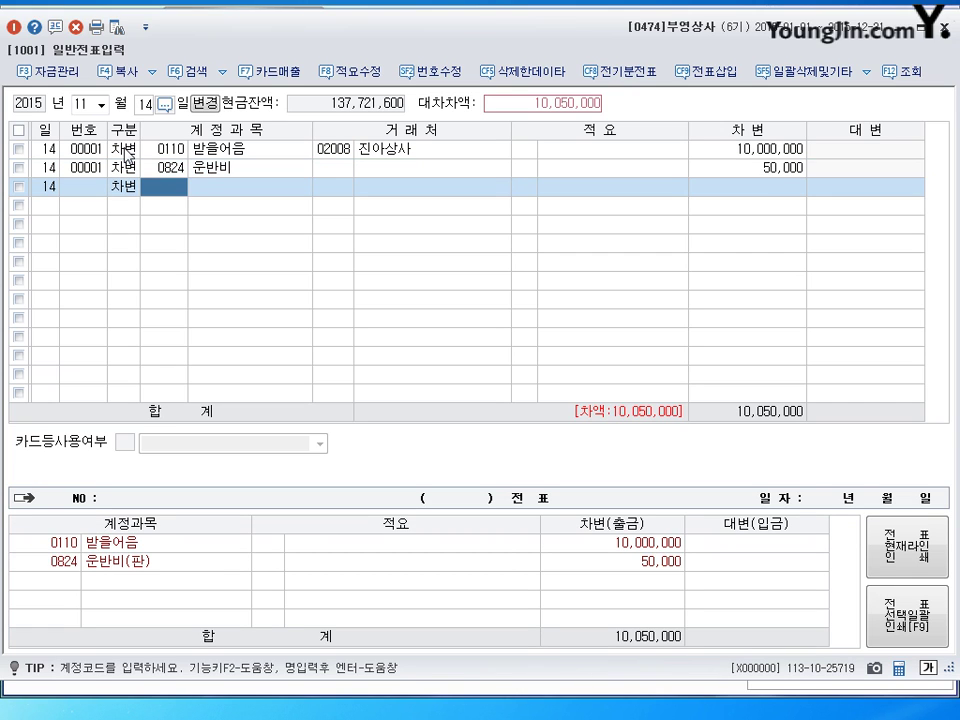
- Add a 대변 line on November 14 for account 401 상품매출 with an amount of 10,000,000
key(Left)
text(4)
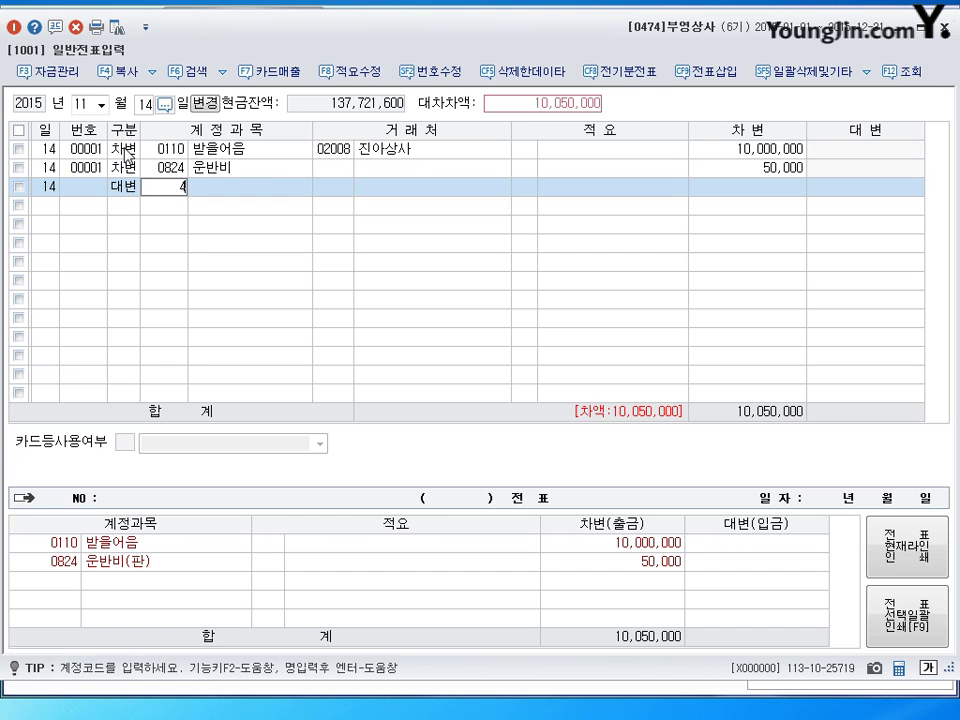
text(401)
key(Return)
key(Return)
key(Return)
text(1)
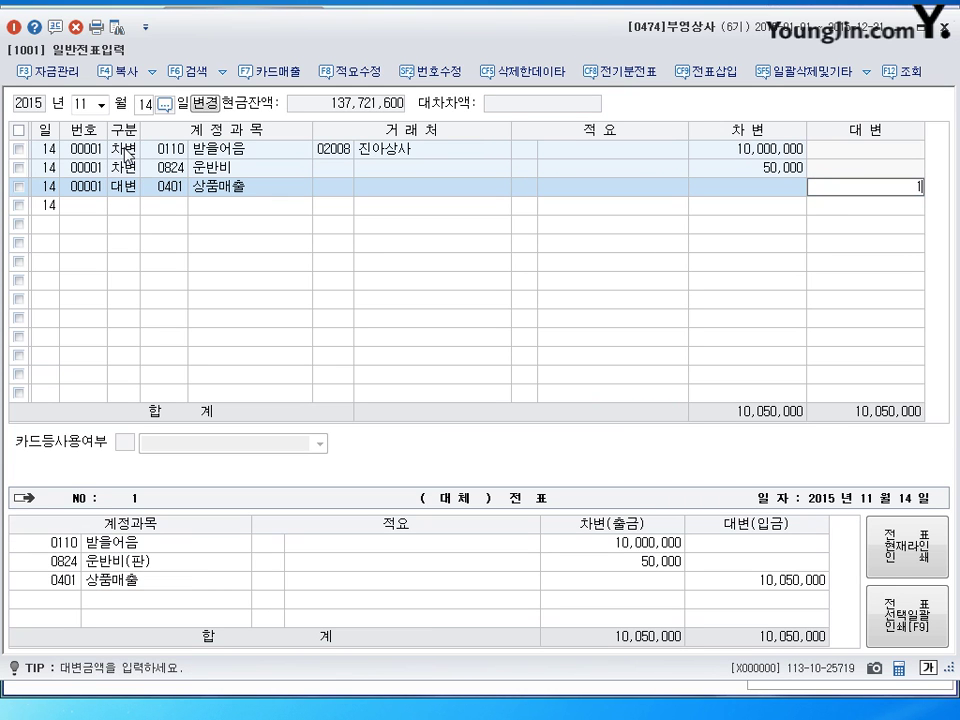
text(0,000,)
text(000)
key(Return)
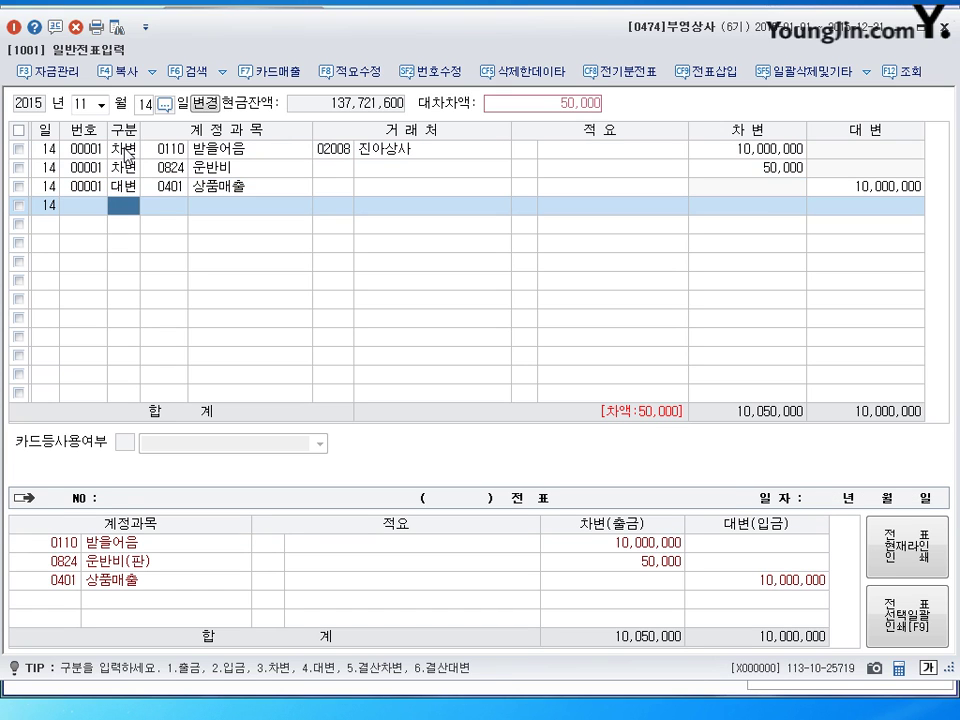
- Add a 대변 line on November 14 for account 101 현금 with an amount of 50,000
text(40101)
key(Return)
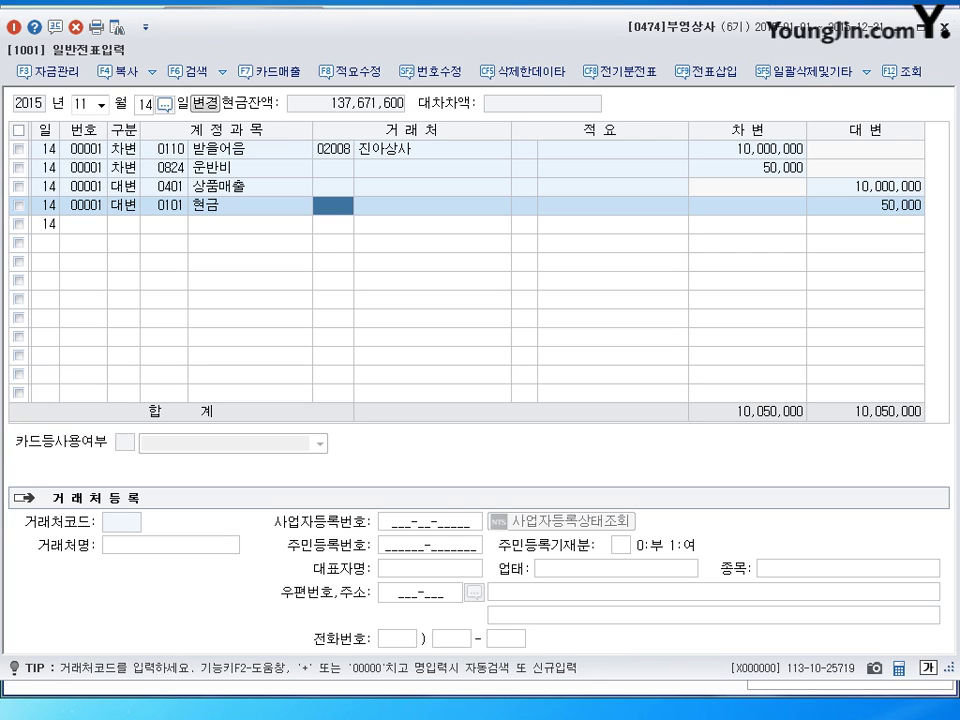
click(118, 226)
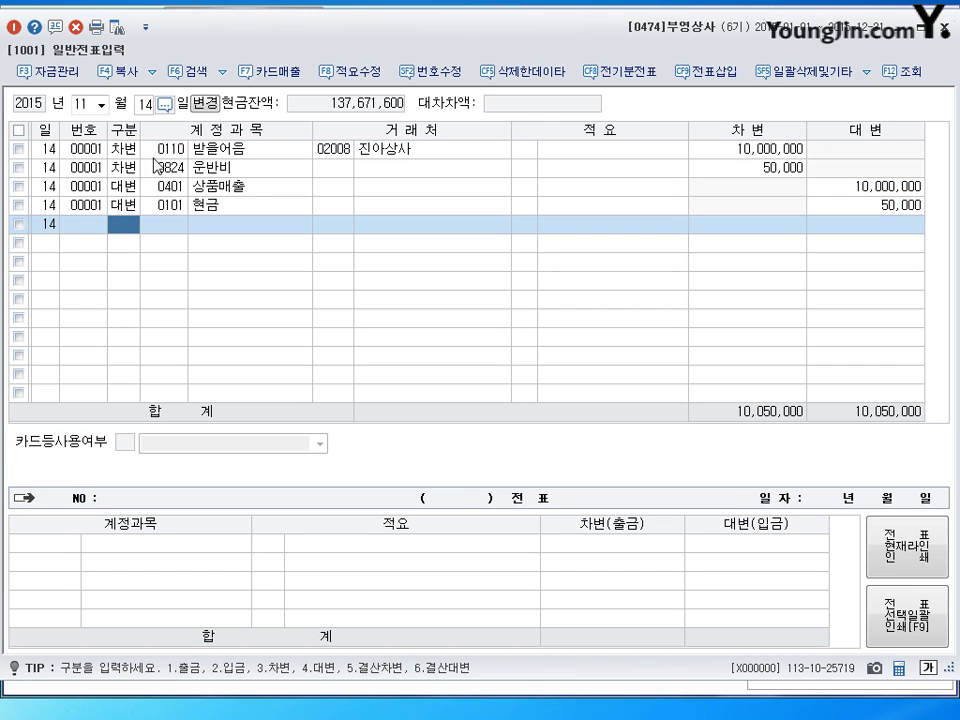
- Switch to November 29 and add a 차변 line for account 101 현금 with an amount of 5,000,000
click(145, 104)
text(29)
key(Return)
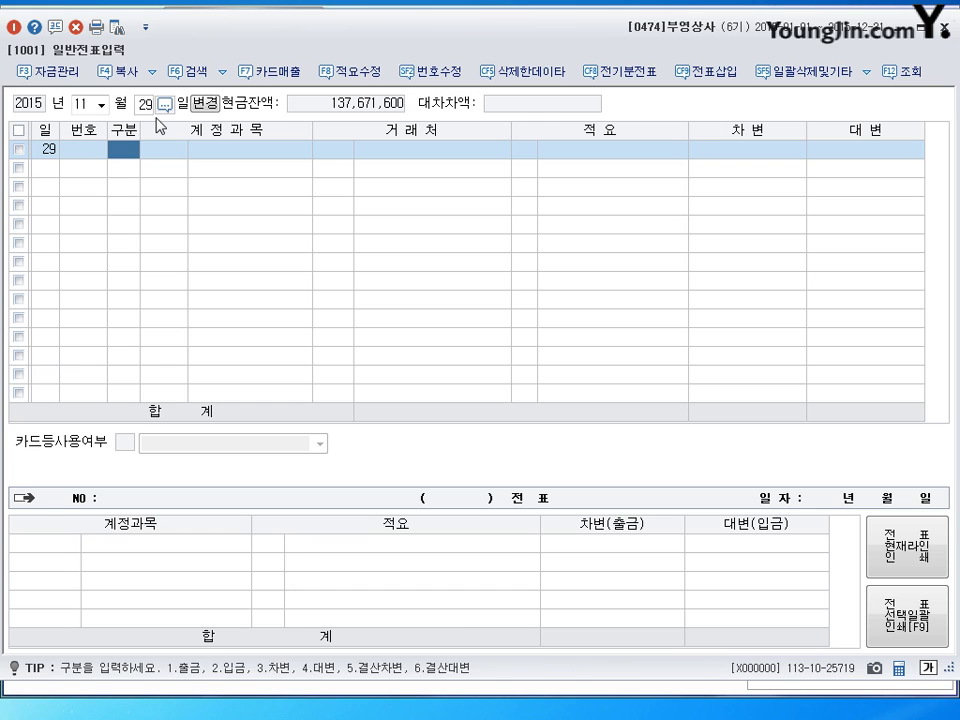
text(3)
key(Return)
text(101)
key(Return)
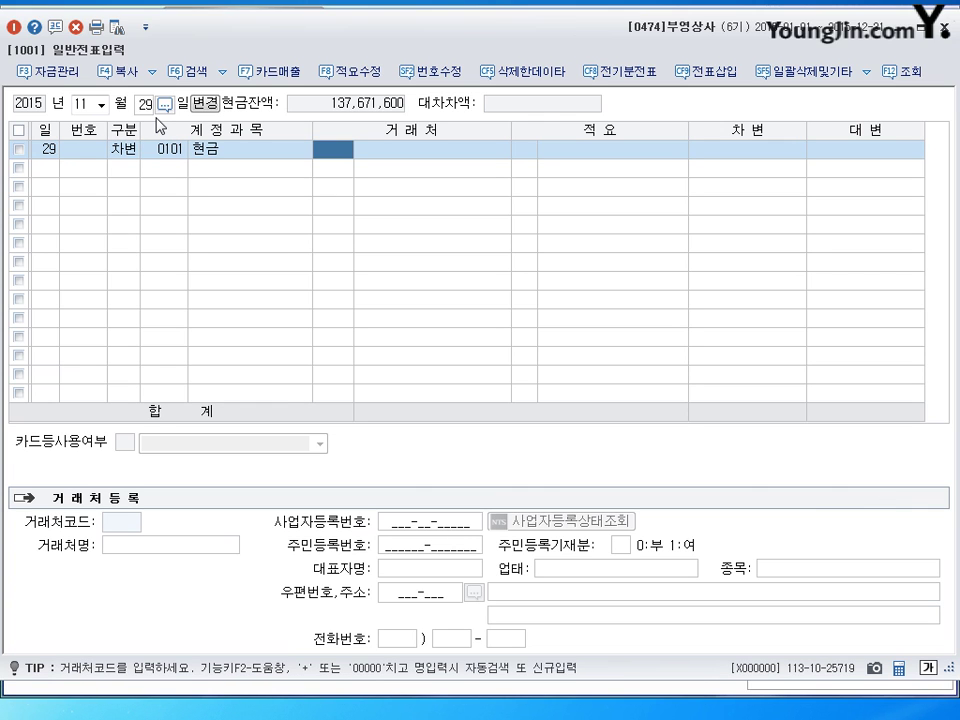
key(Return)
key(Return)
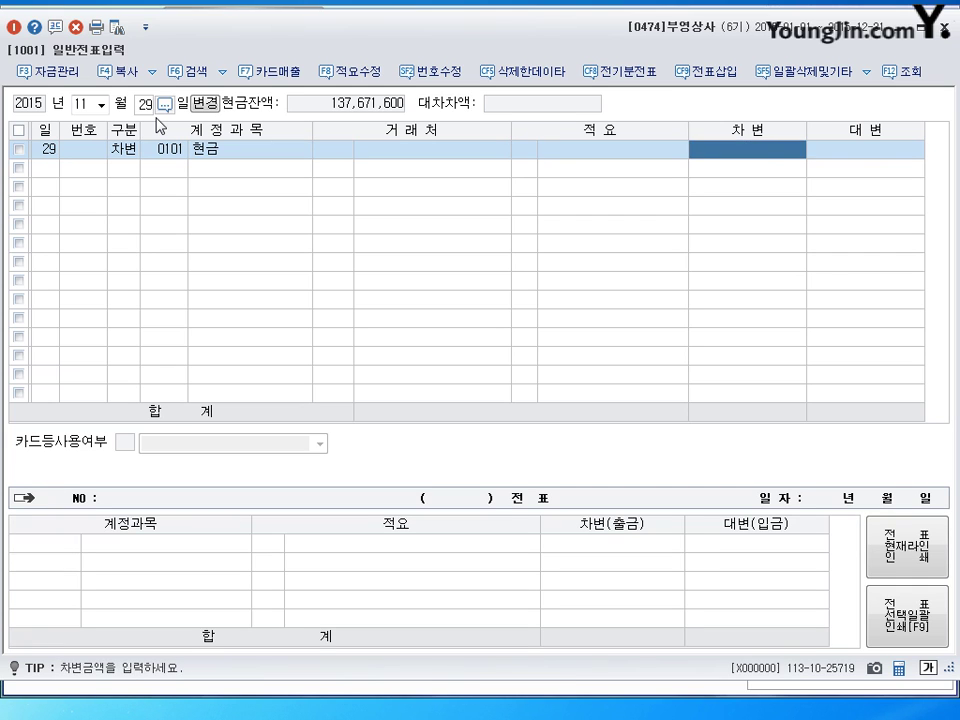
text(5,000,000)
key(Return)
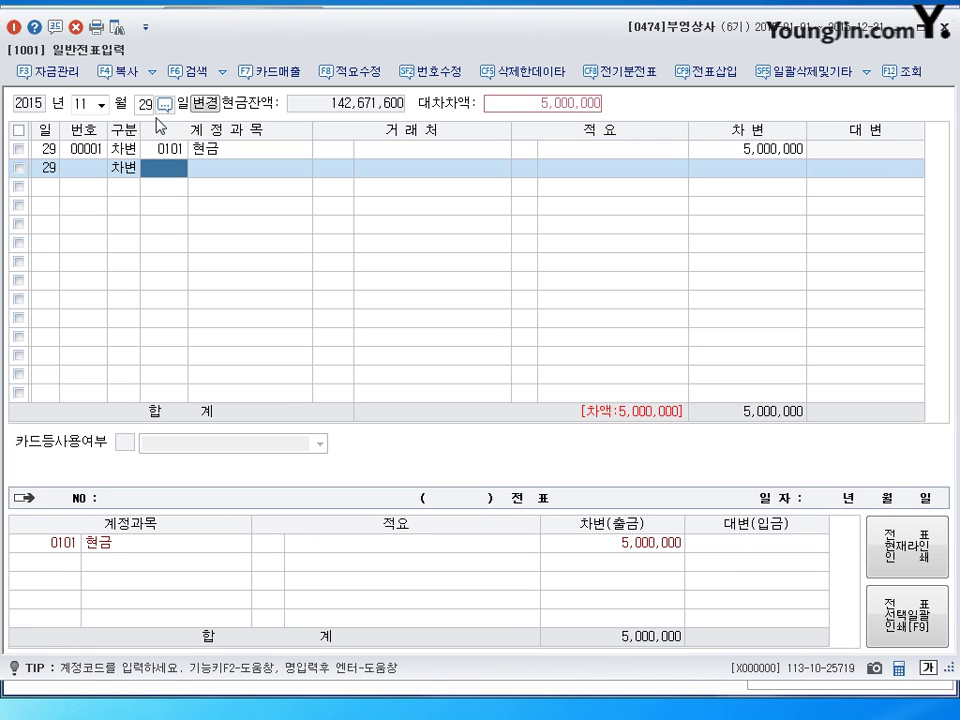
- Add a 차변 line on November 29 for account 108 외상매출금 with 거래처 상아제일문구 and an amount of 7,000,000
key(Left)
key(Return)
key(Left)
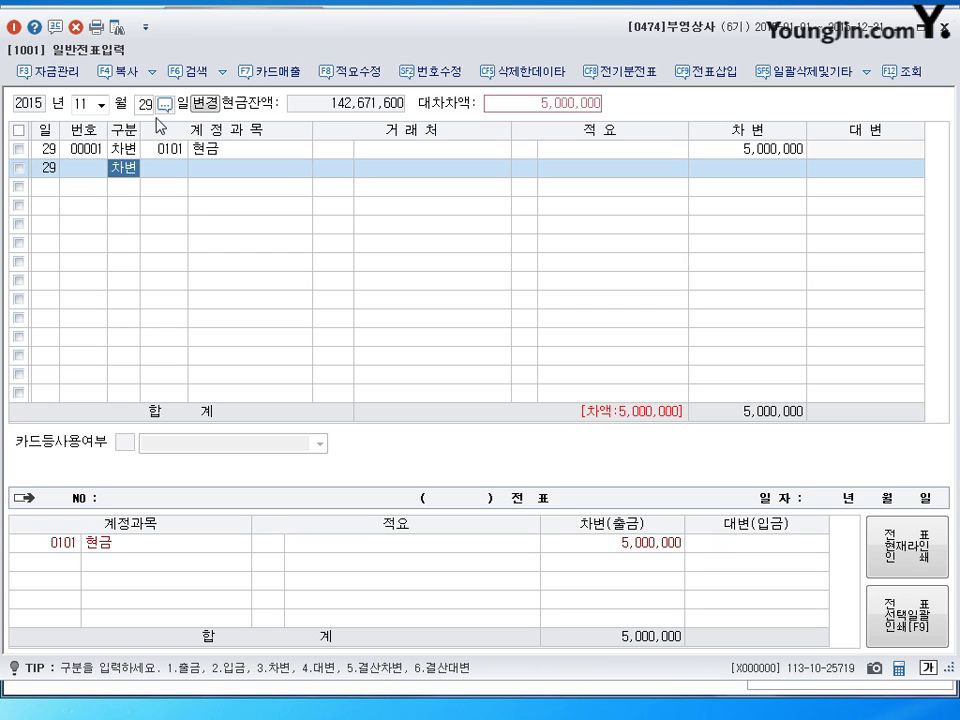
key(Return)
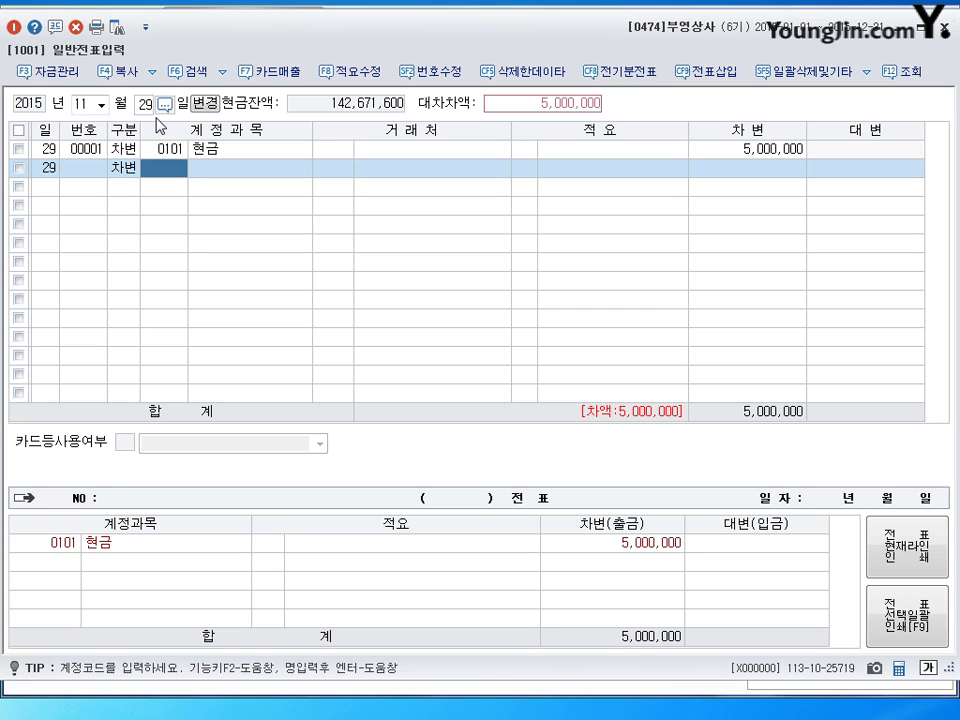
text(108)
key(Return)
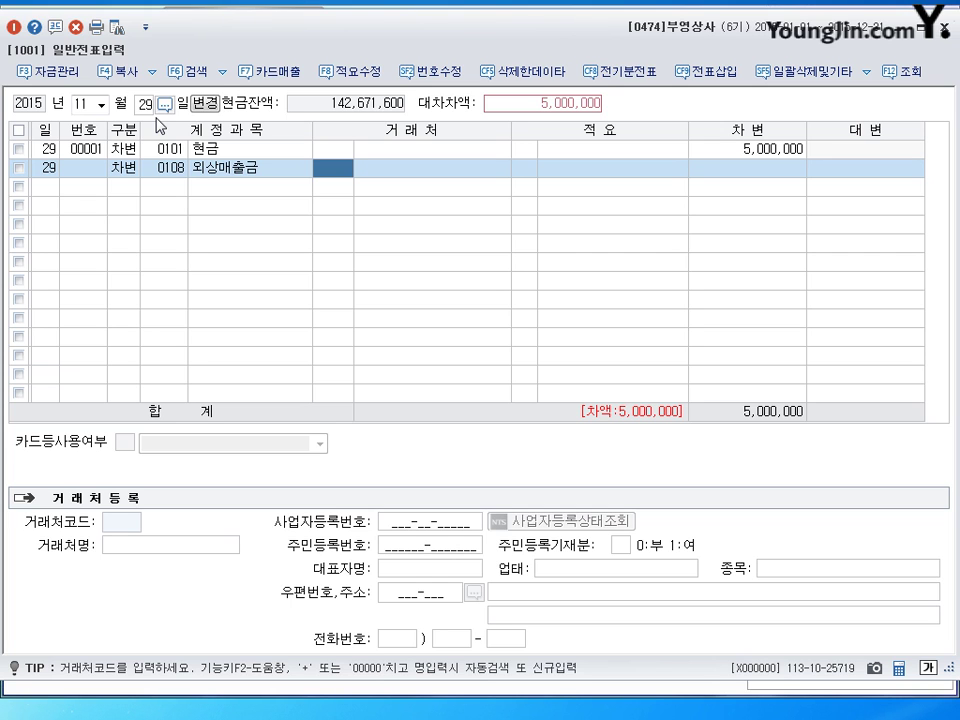
text(상아)
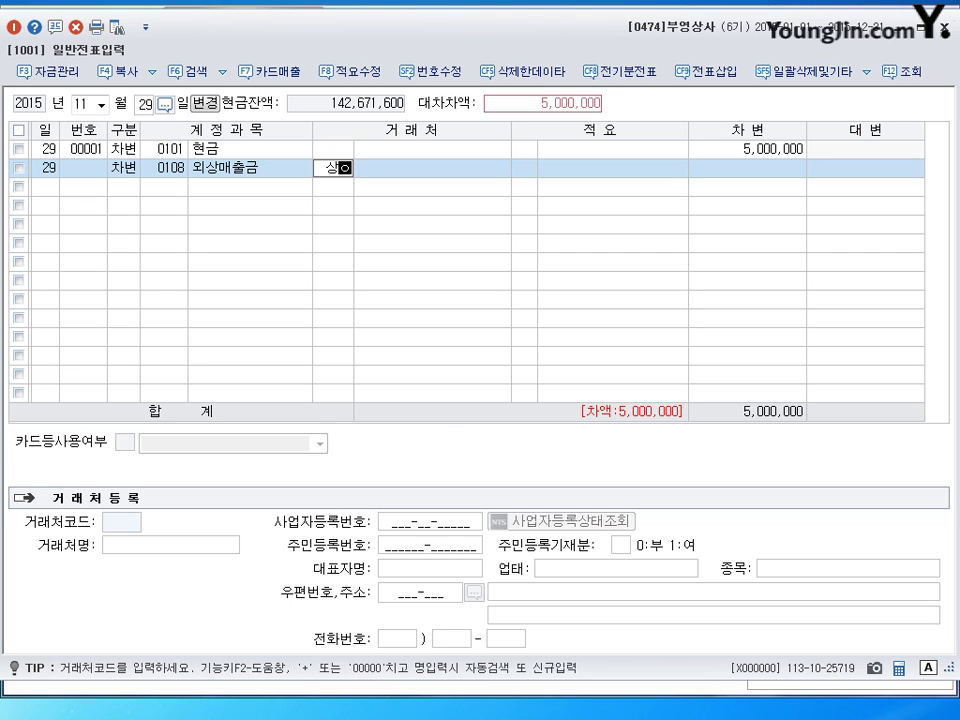
key(Return)
key(Return)
key(Return)
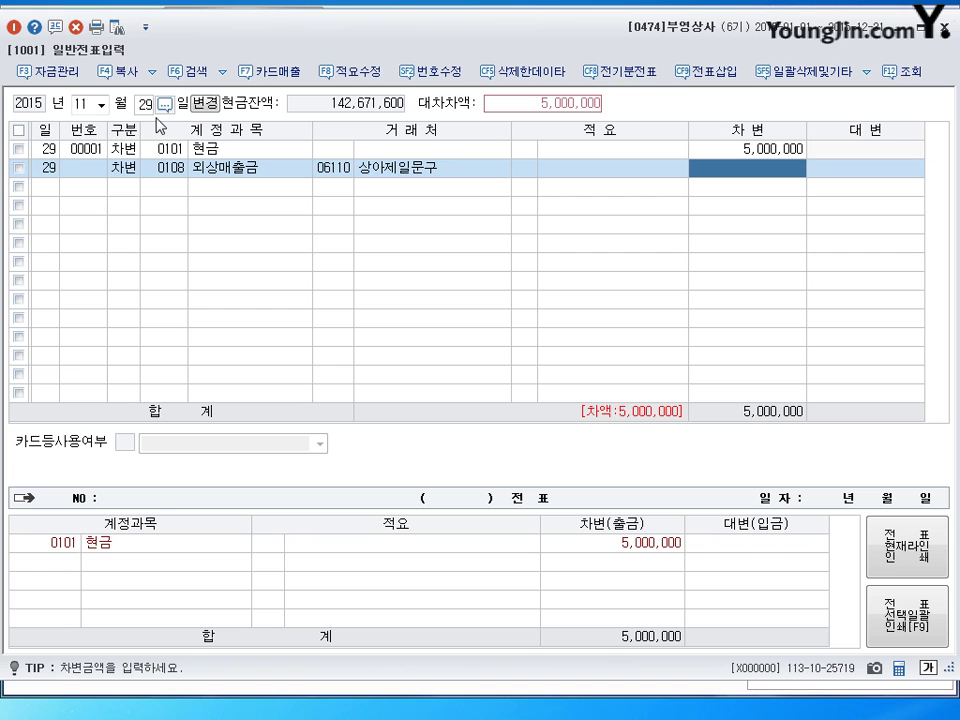
text(7000000)
key(Return)
- Add a 대변 line on November 29 for account 401 상품매출 with an amount of 12,000,000, and close 일반전표입력
text(4)
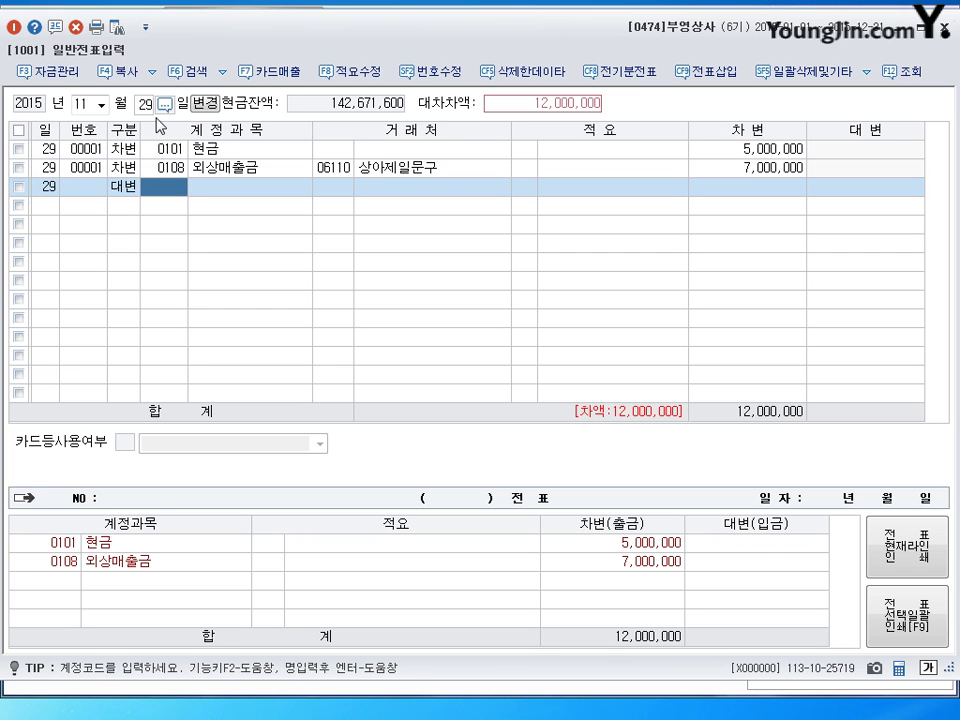
text(401)
key(Return)
key(Return)
key(Return)
key(Return)
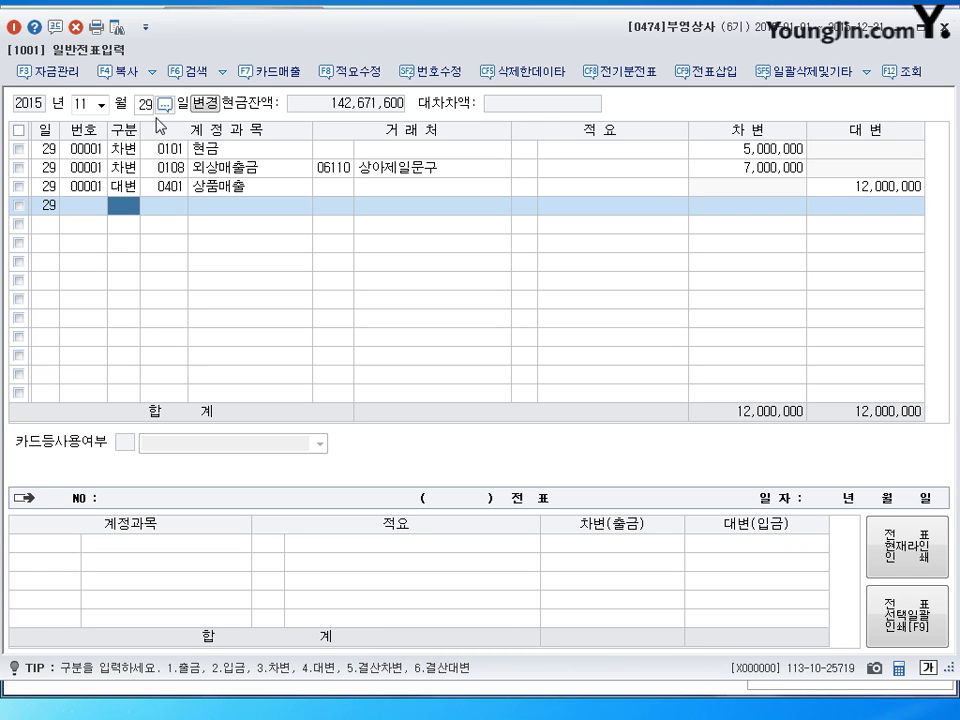
key(Escape)
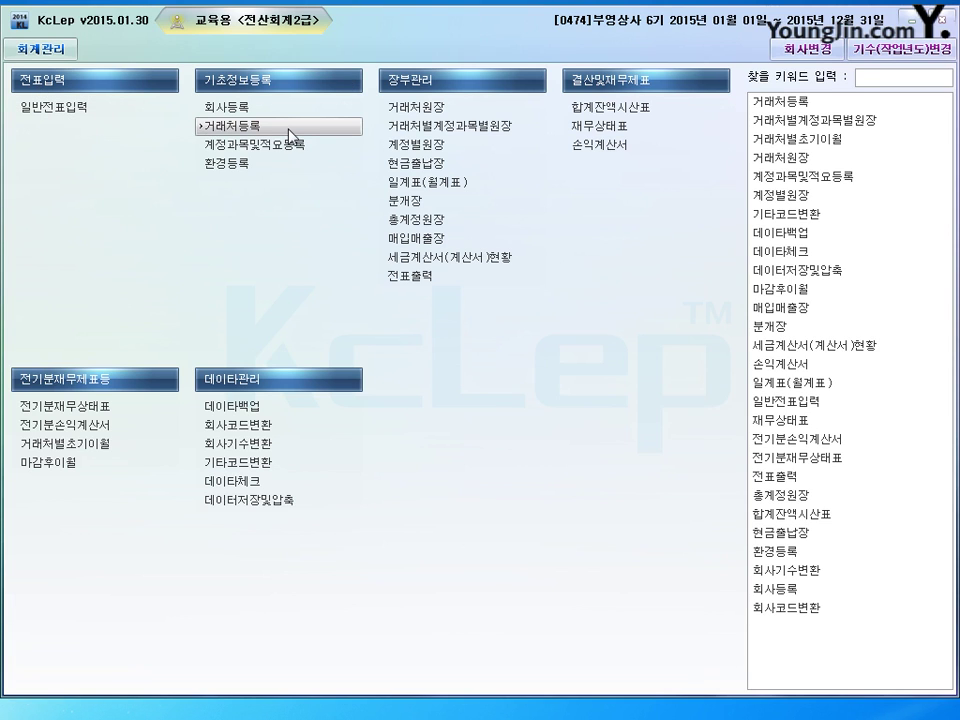
- Reopen 일반전표입력 for August 22 and set the 대변 amount of the 주영상사 외상매입금 line to 1,500,000
click(80, 106)
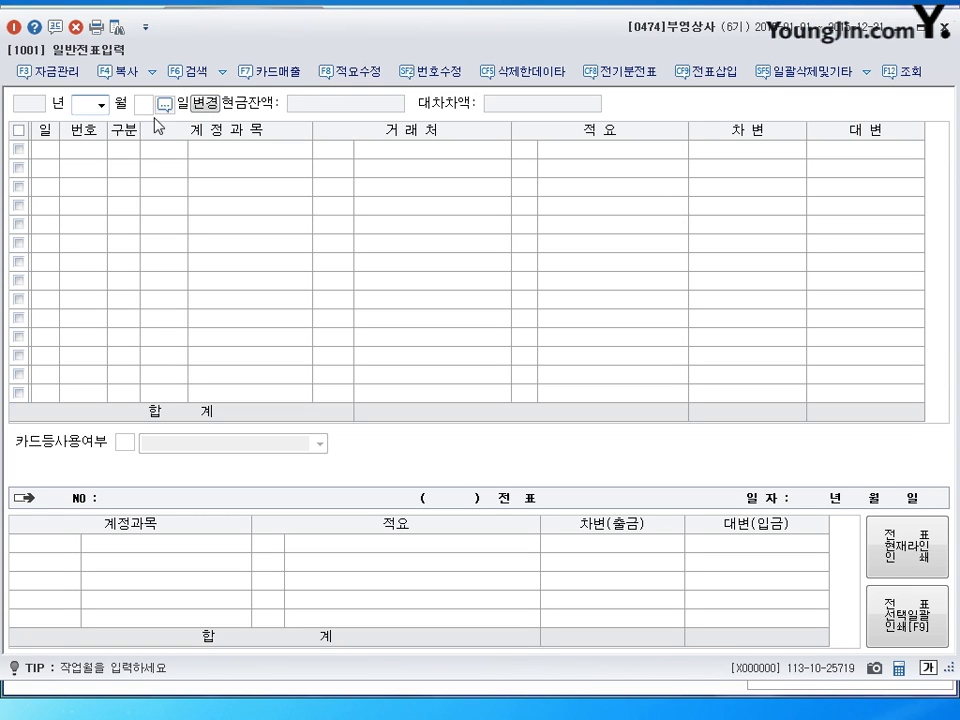
text(05)
key(Return)
text(22)
key(Return)
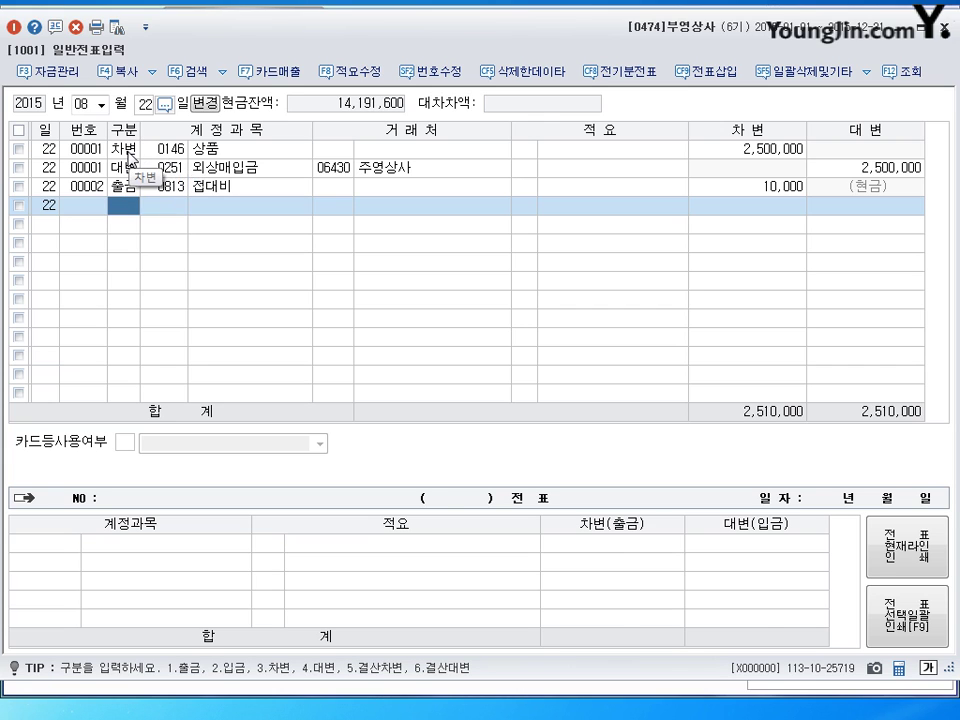
click(128, 152)
click(128, 167)
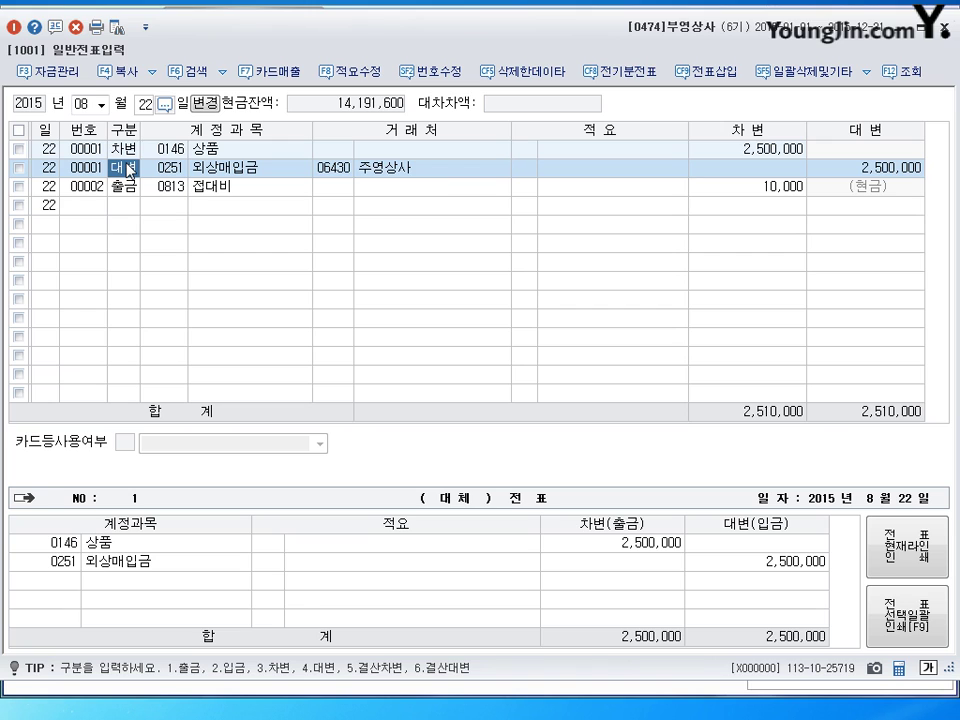
click(883, 168)
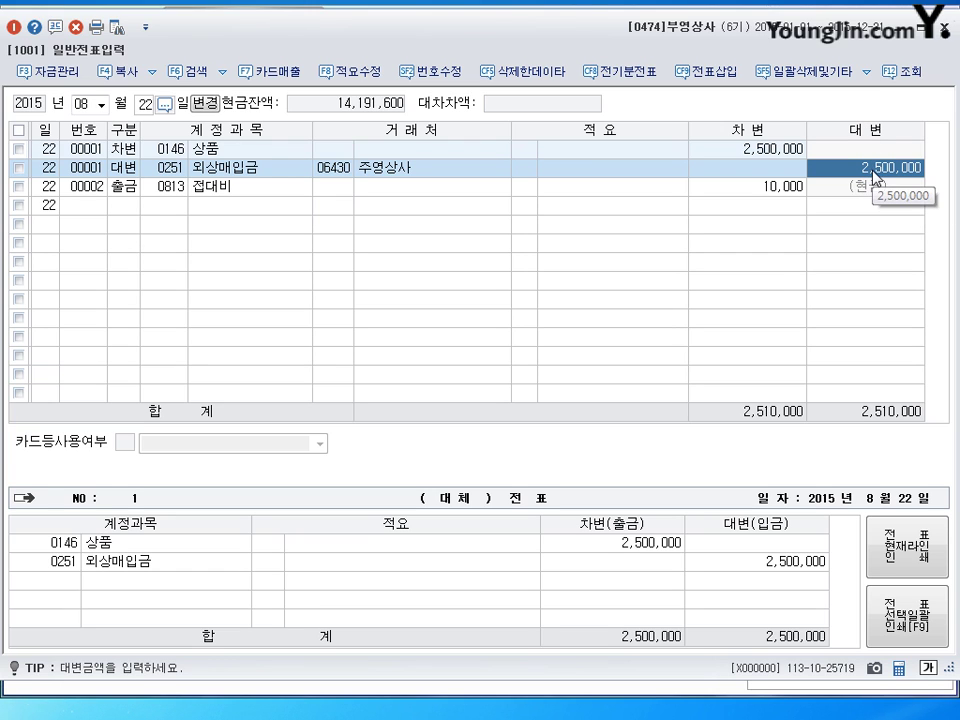
text(1500000)
key(Return)
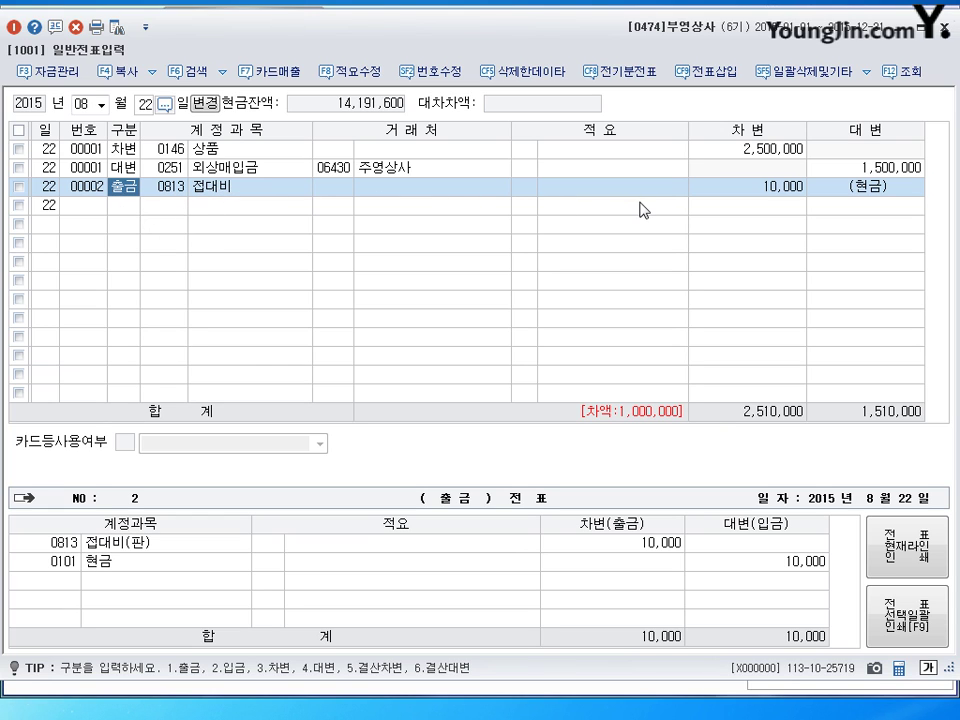
- Insert a 대변 line below 외상매입금 for account 252 지급어음 with 거래처 주영상사 and an amount of 1,000,000
click(710, 80)
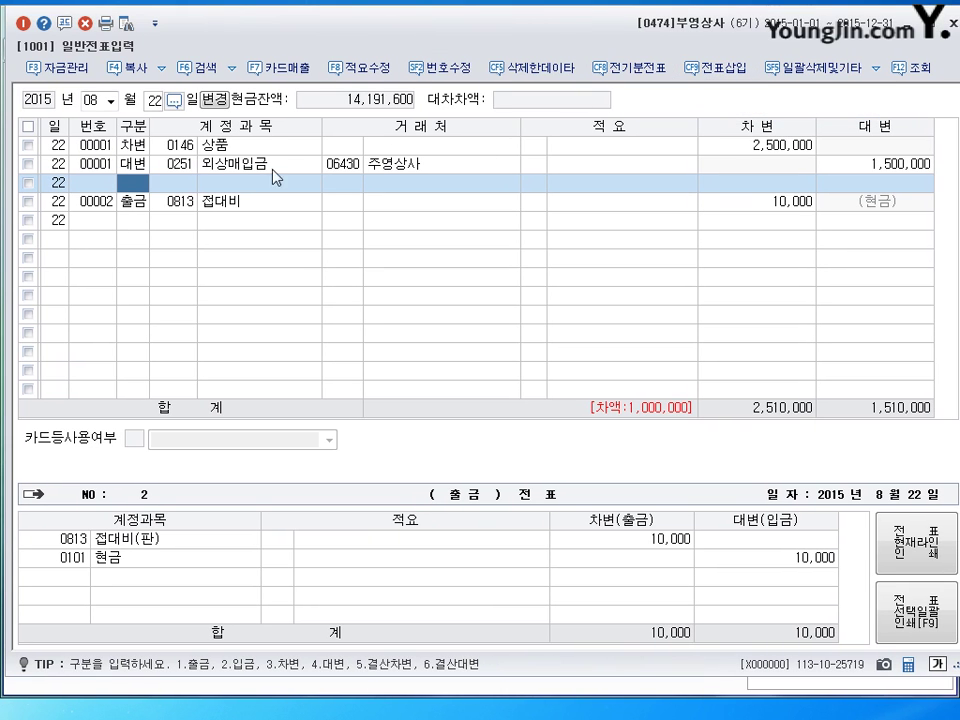
text(4)
key(Return)
text(252)
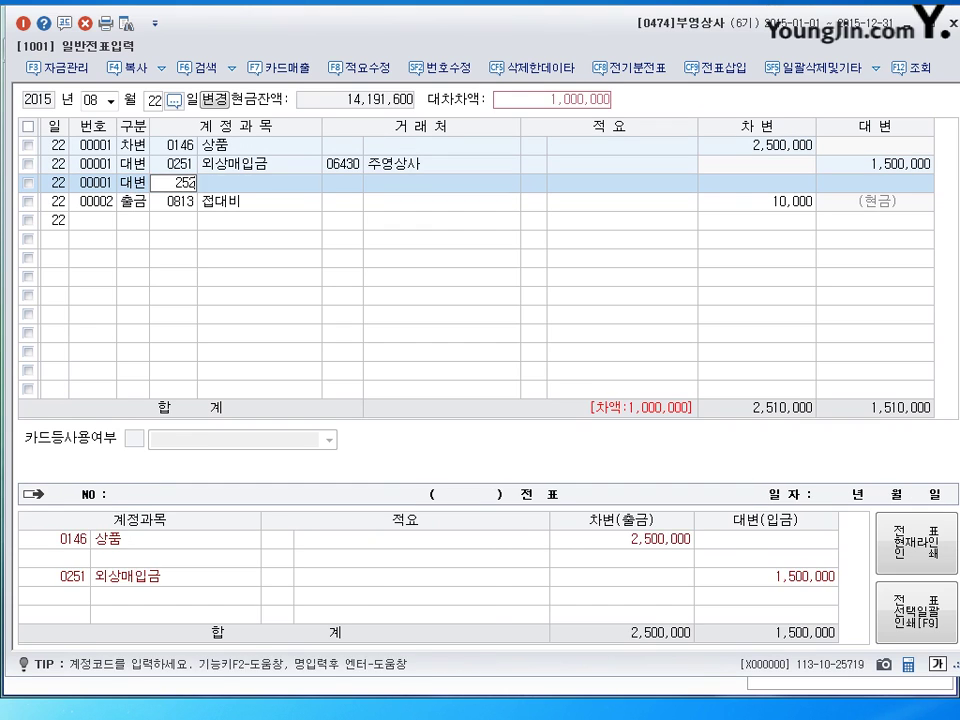
key(Return)
key(Return)
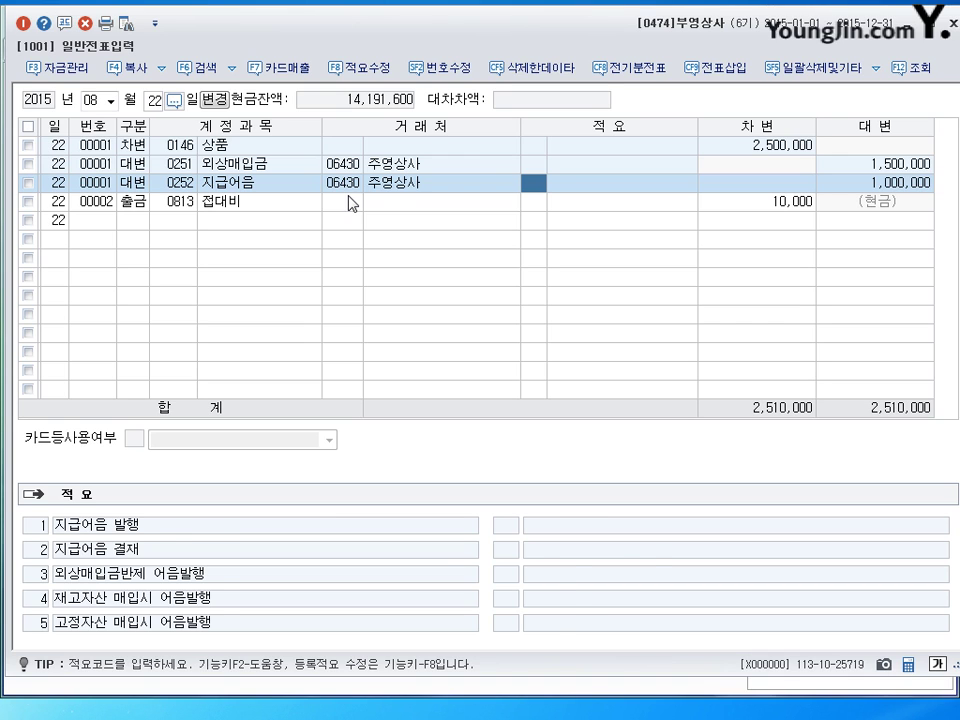
key(Down)
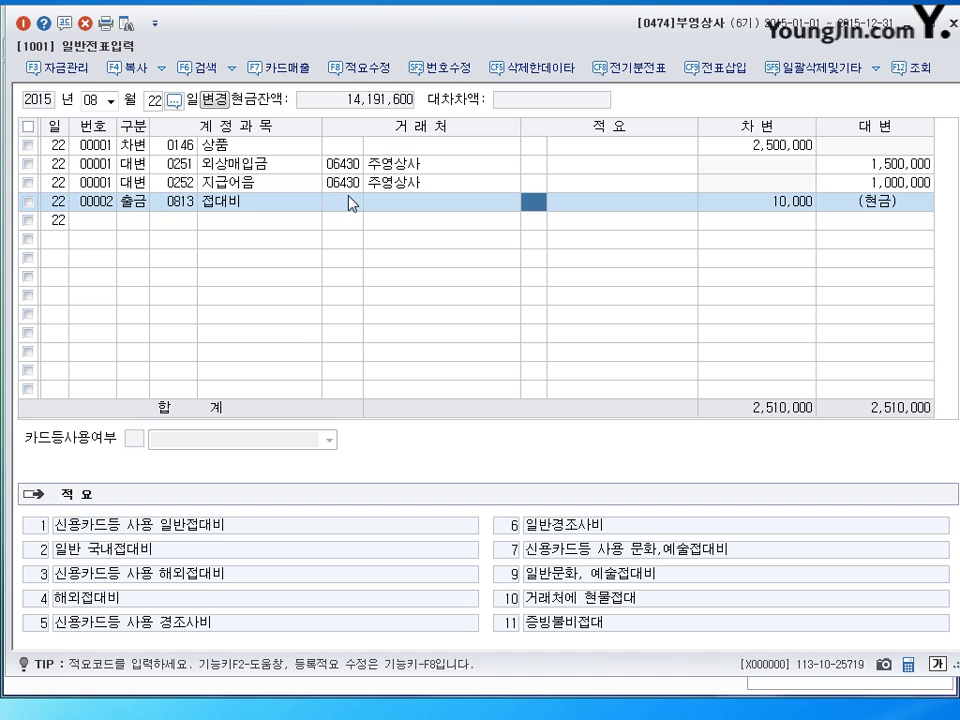
- Load the vouchers of June 25 and change the 구분 of the 비품 line to 차변
click(92, 100)
text(6)
key(Return)
text(25)
key(Return)
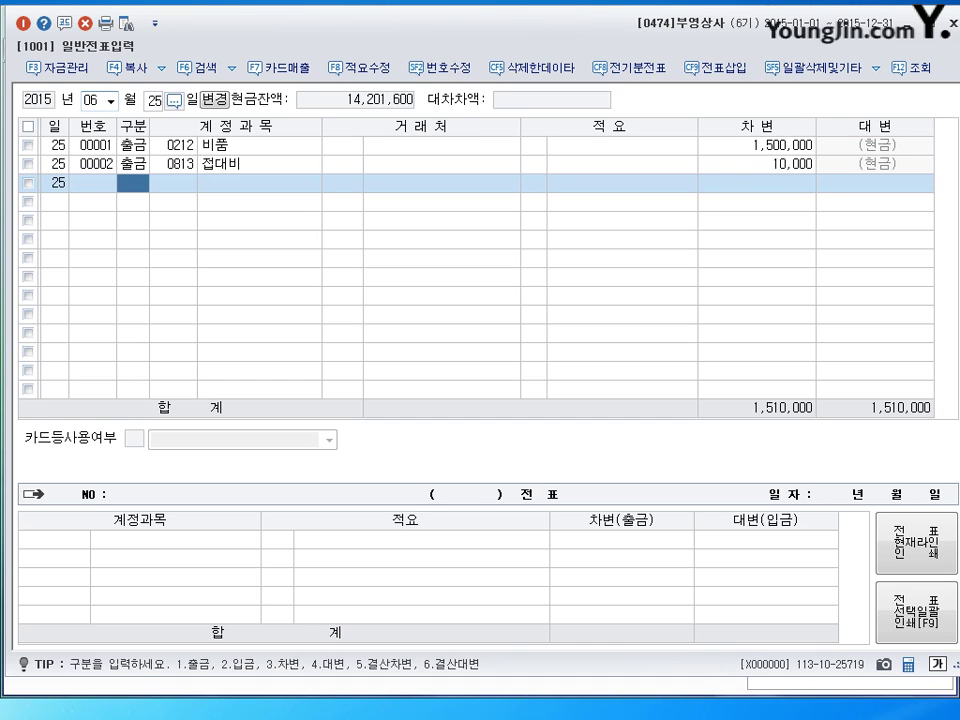
click(182, 146)
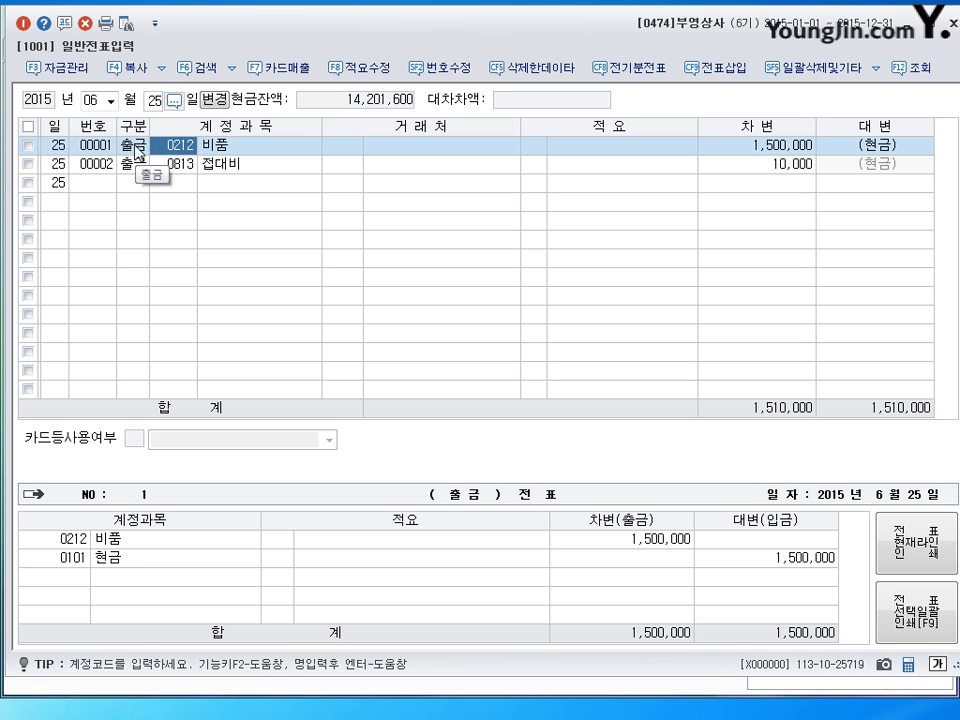
click(136, 146)
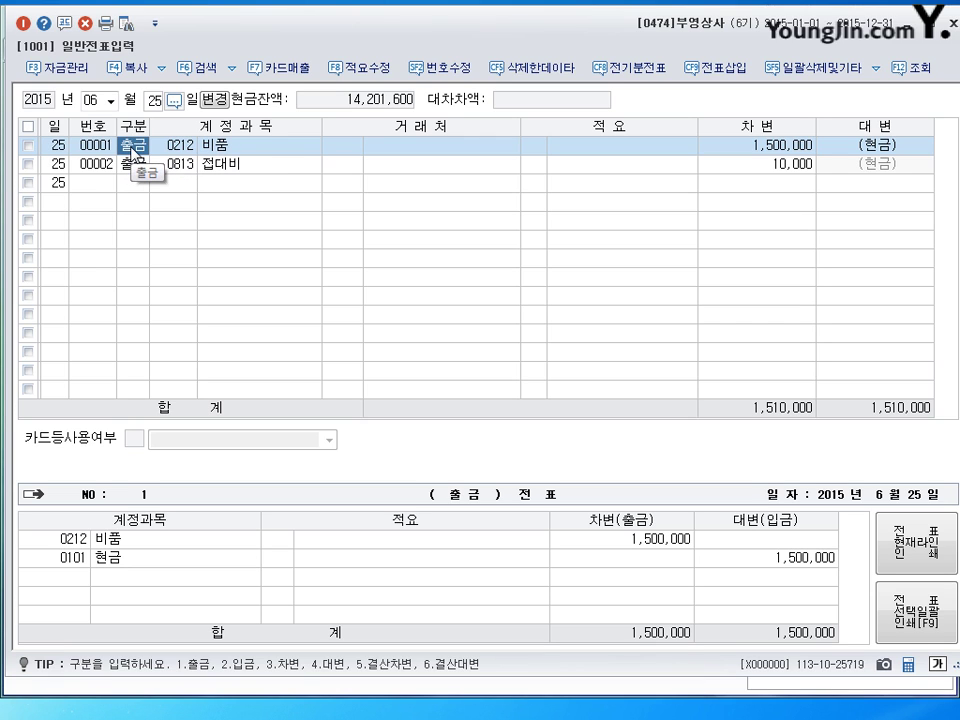
text(3)
key(Return)
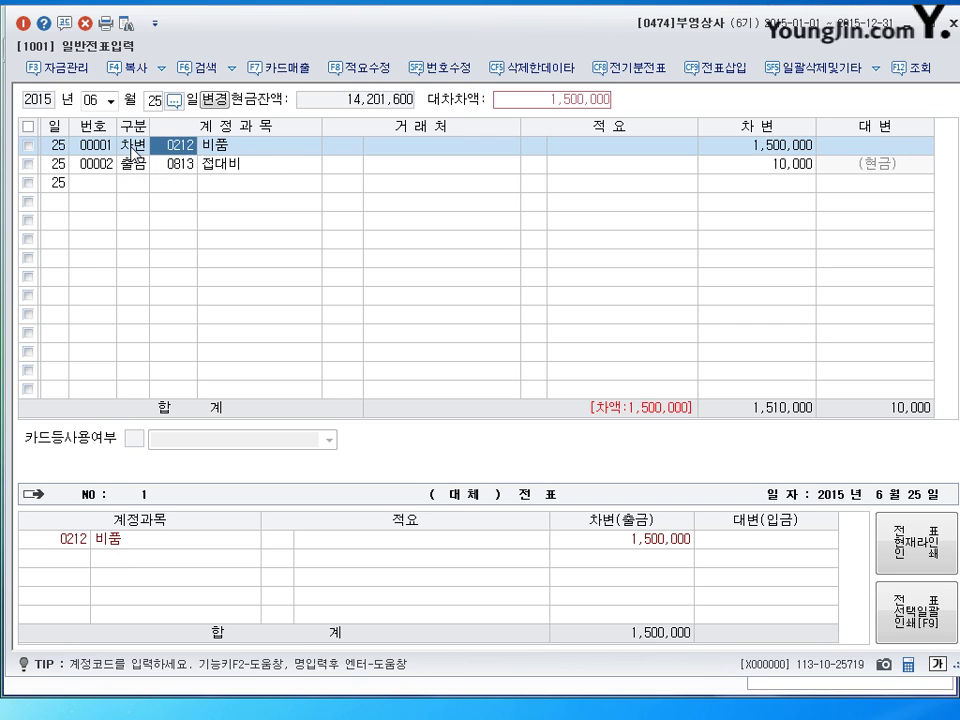
click(805, 145)
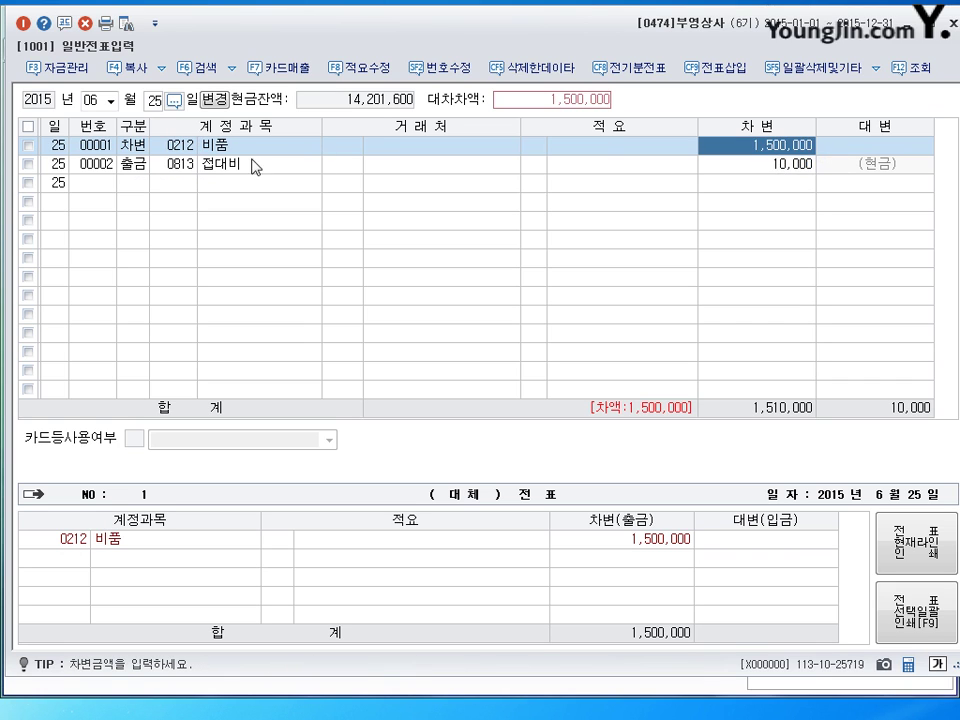
- Insert two empty voucher lines above the 접대비 line on June 25
click(131, 166)
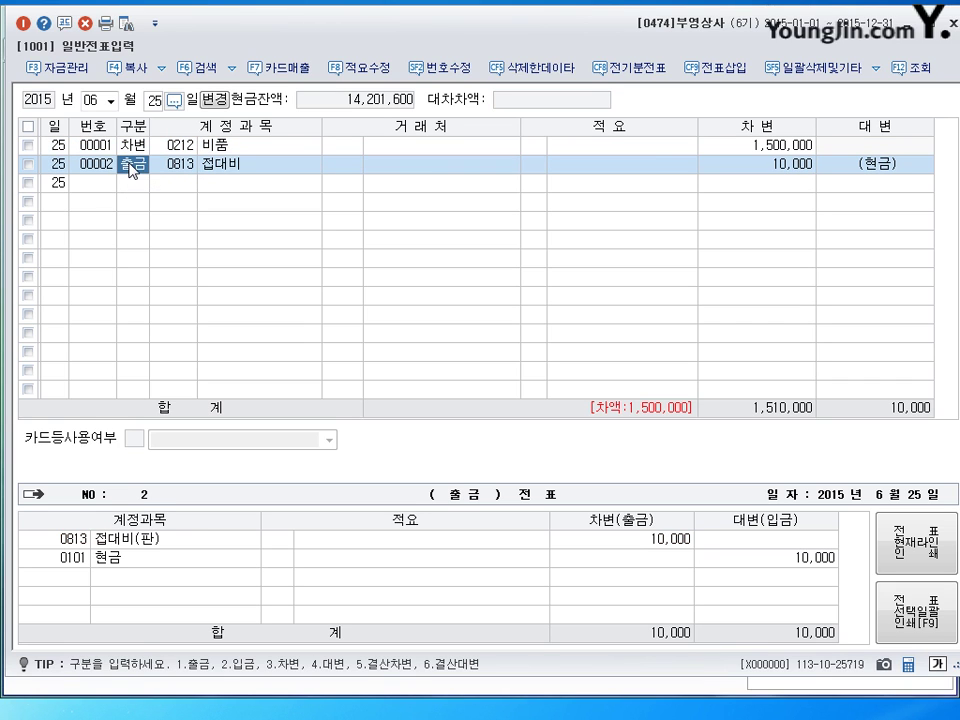
click(716, 70)
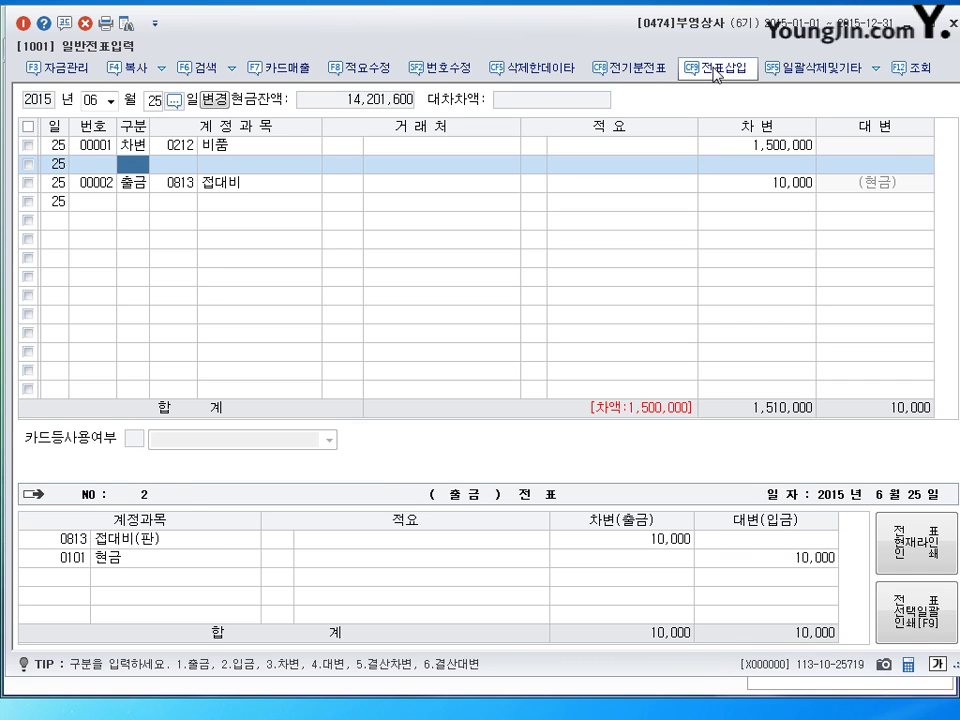
click(715, 70)
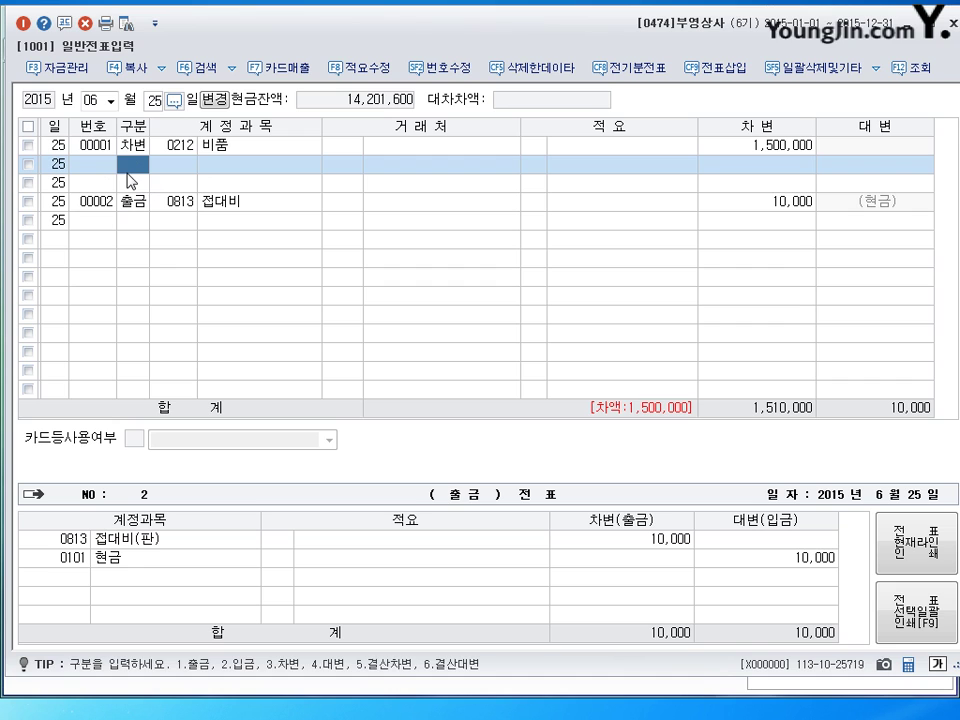
- Fill the first inserted line on June 25 as 대변 for account 101 현금 with an amount of 500,000
text(4)
key(Return)
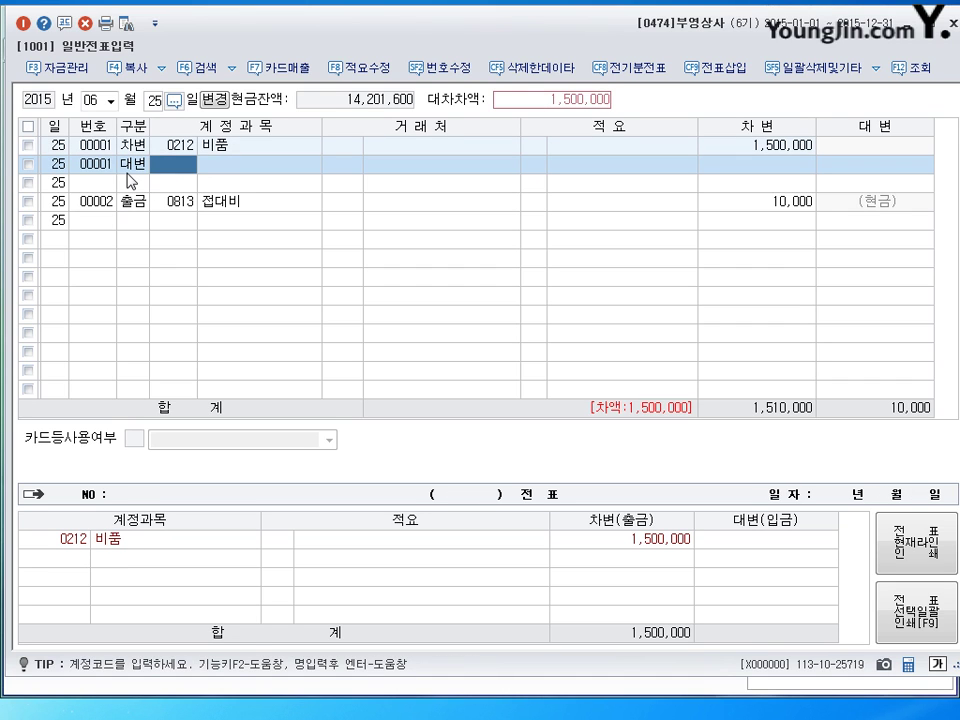
text(101)
key(Return)
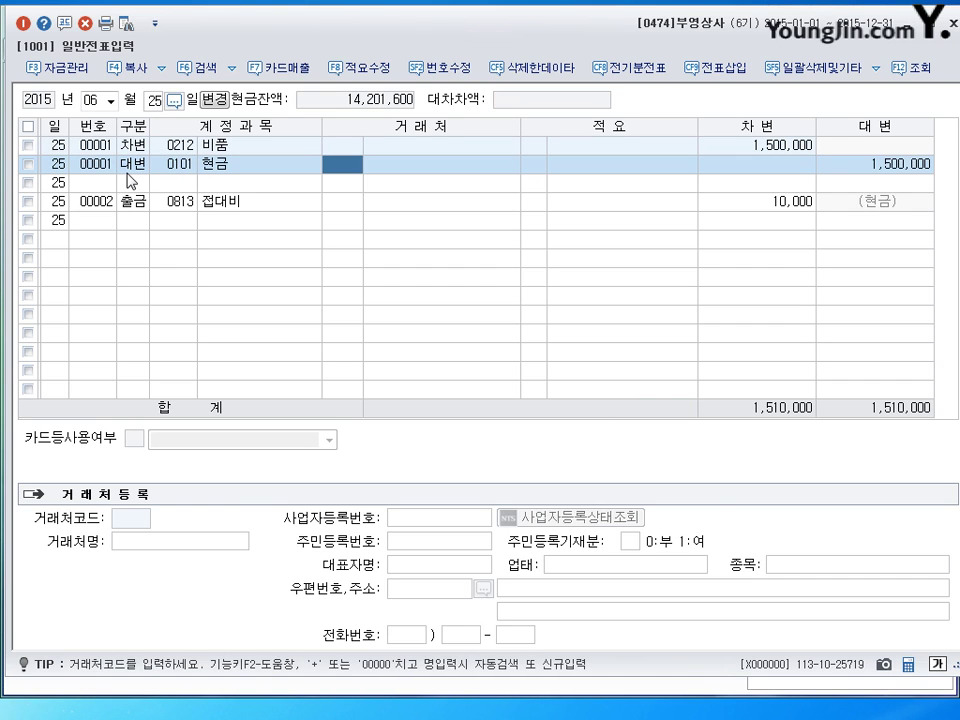
key(Return)
key(Return)
text(500000)
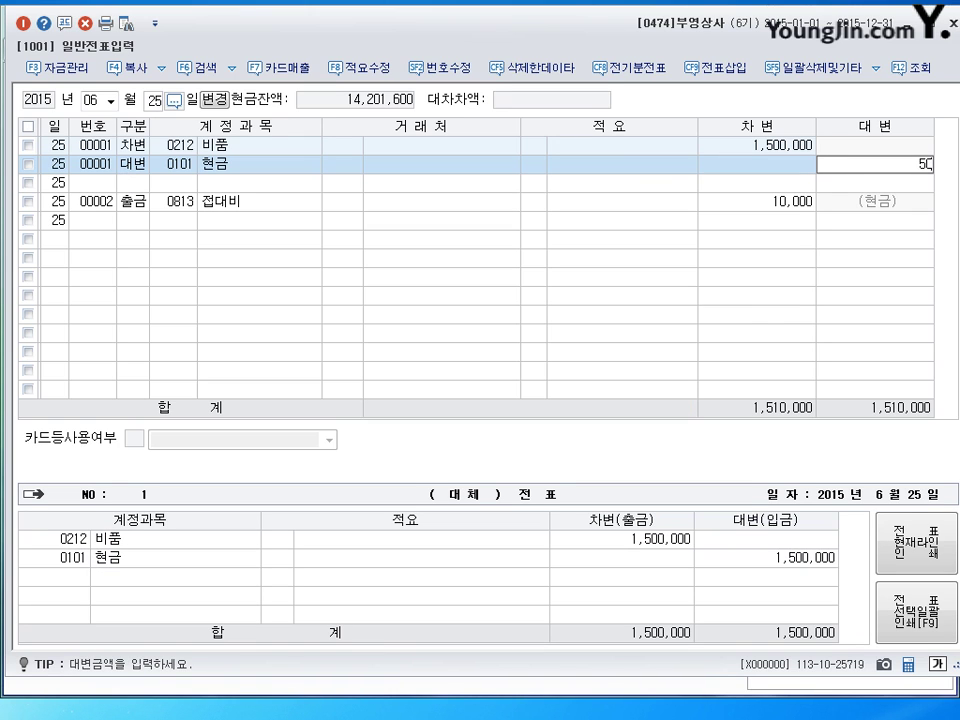
key(Return)
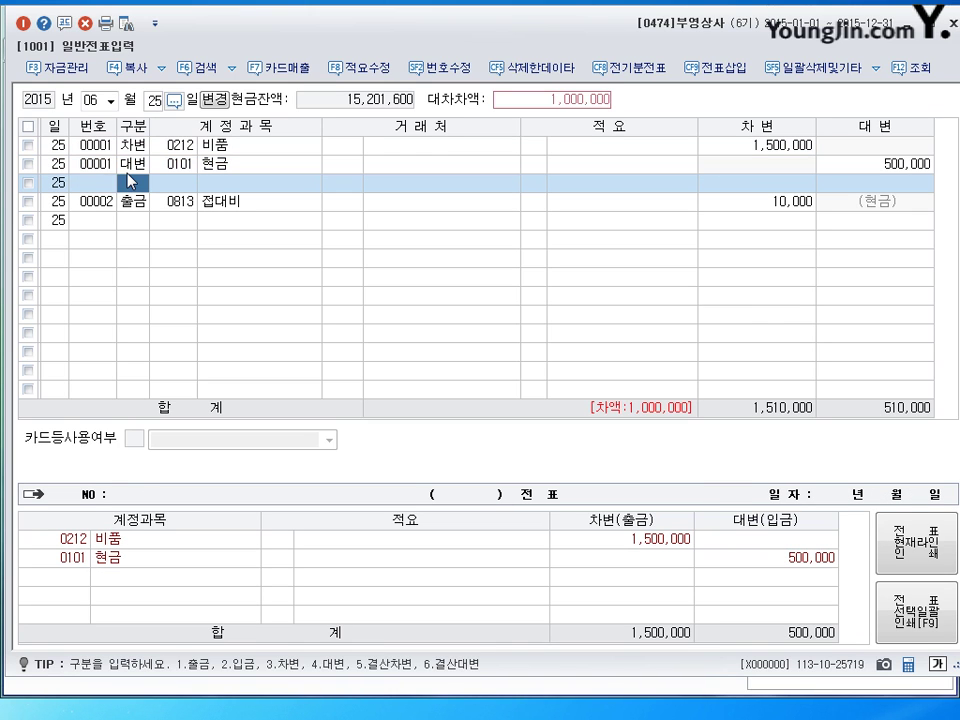
- Fill the second inserted line on June 25 as 대변 for account 253 미지급금 with 거래처 제일컴퓨터 and an amount of 1,000,000
text(4)
key(Return)
text(253)
key(Return)
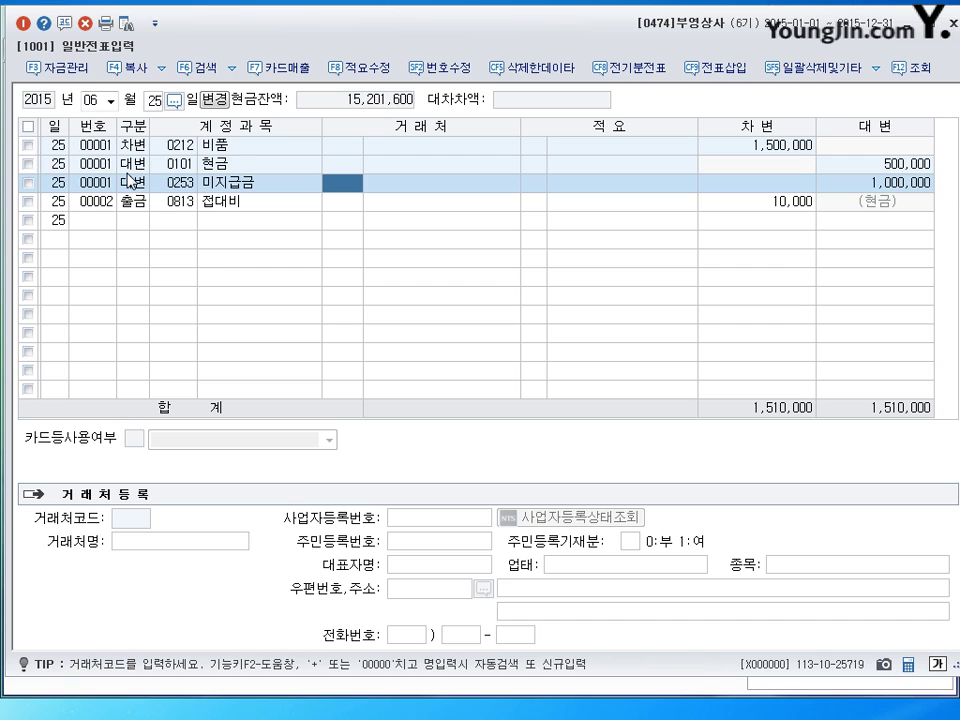
text(제이)
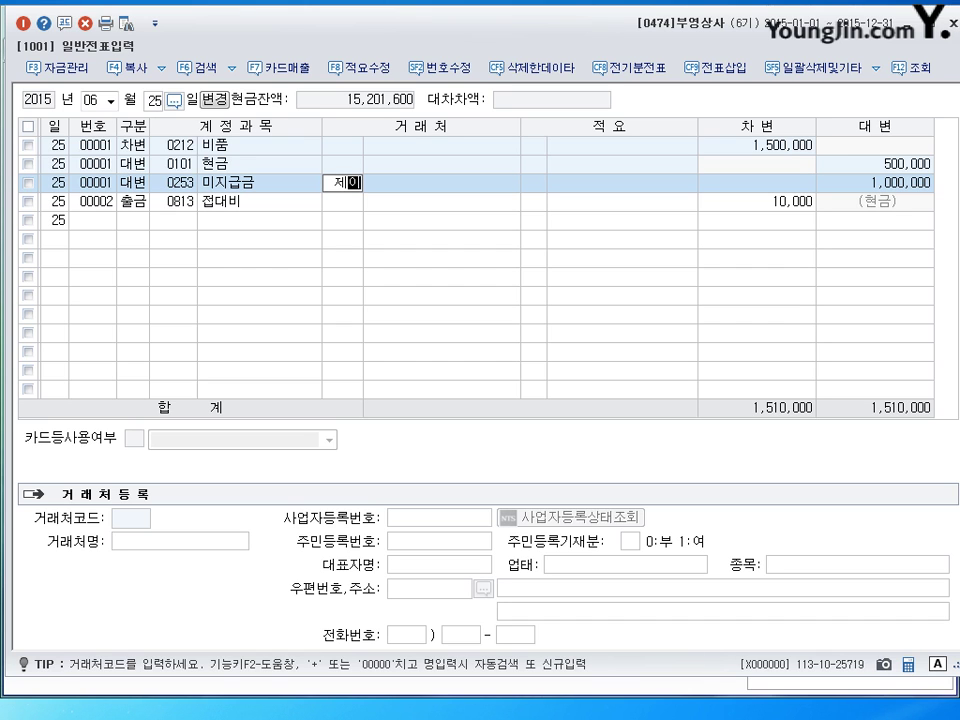
text(일)
key(Return)
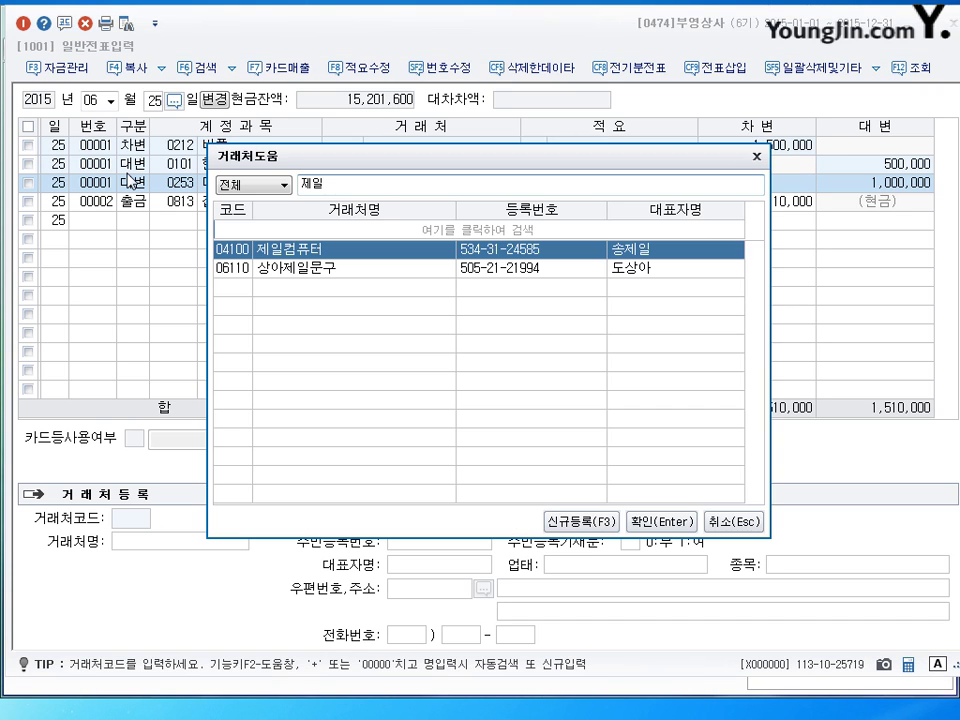
key(Return)
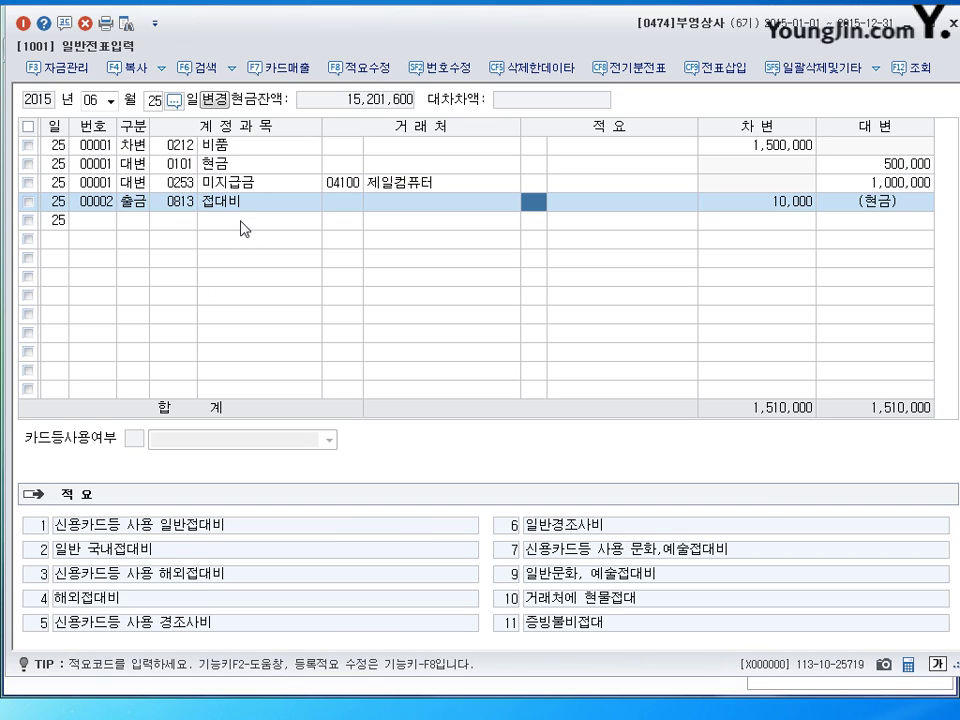
key(Return)
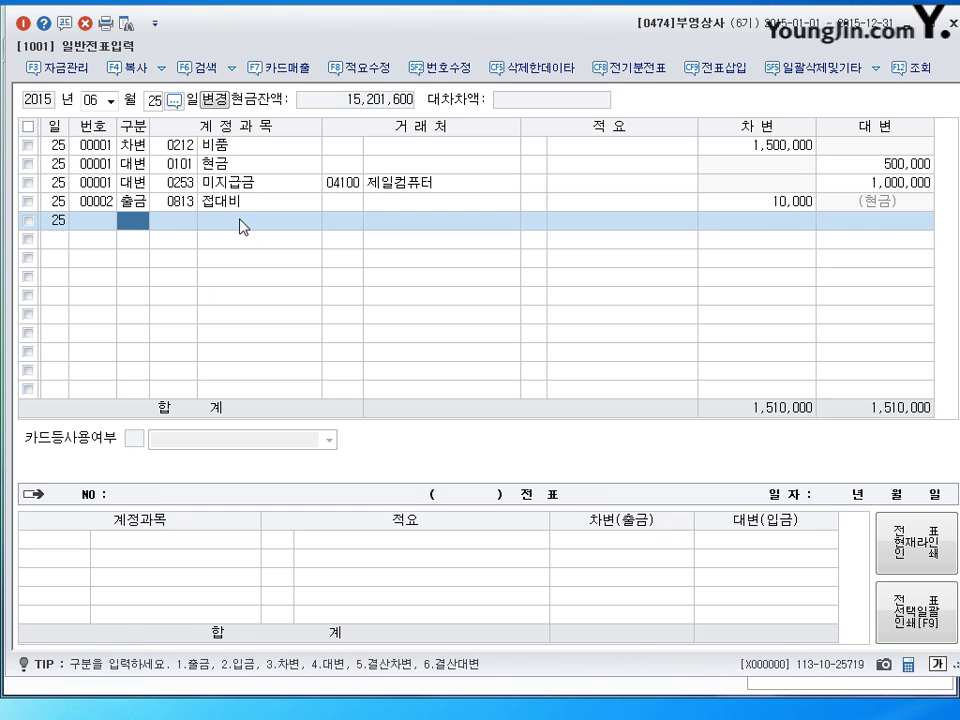
- Leave the June 25 vouchers and open 일반전표입력 for December 31, 2015
click(953, 23)
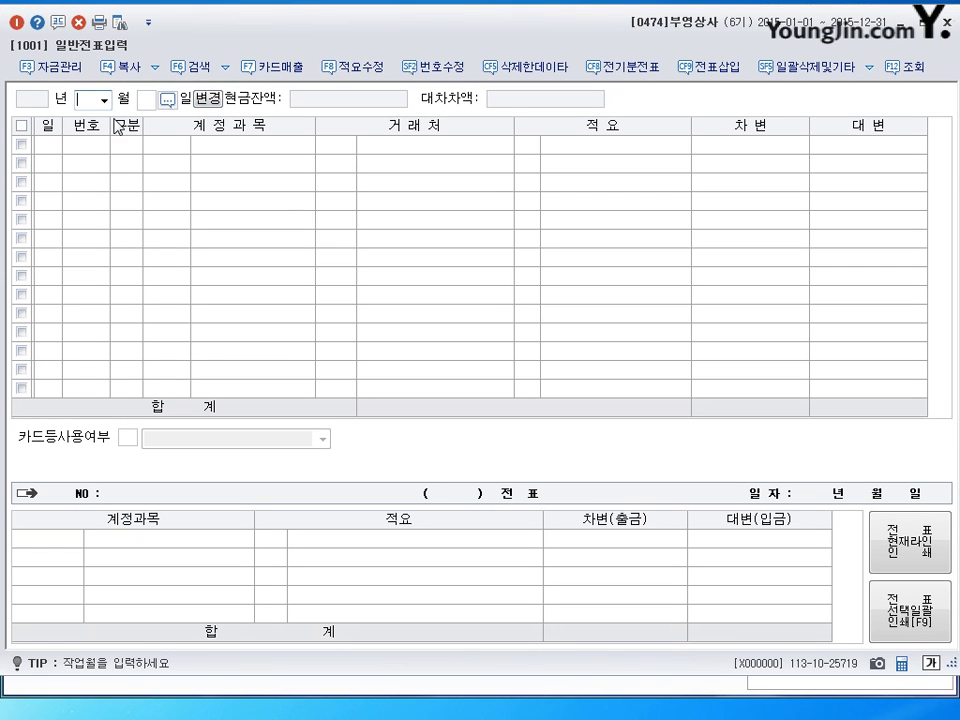
text(12)
key(Return)
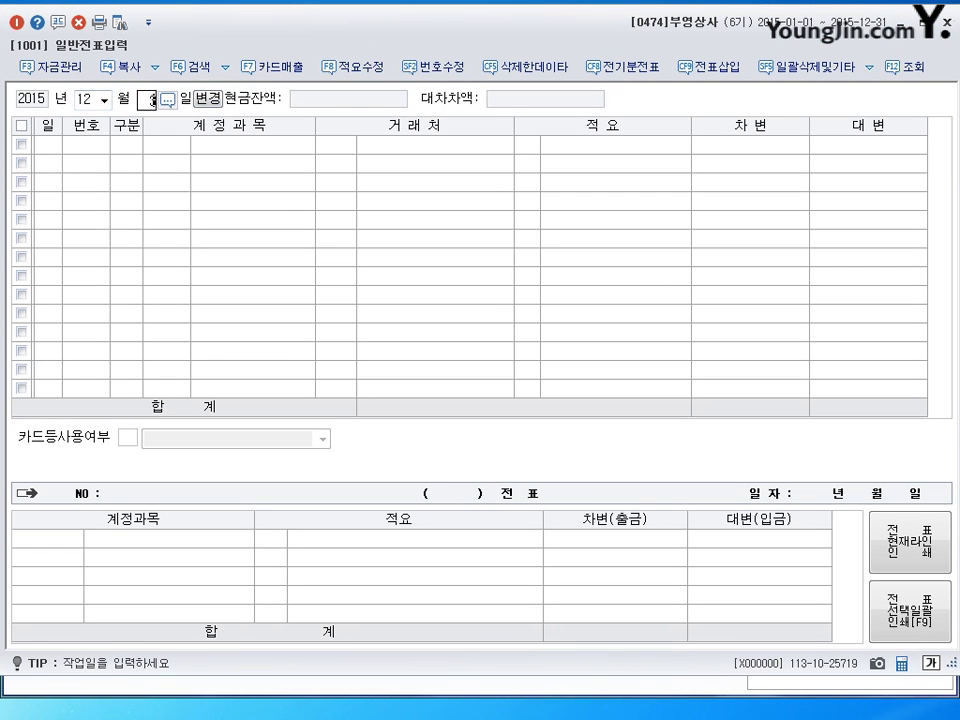
text(31)
key(Return)
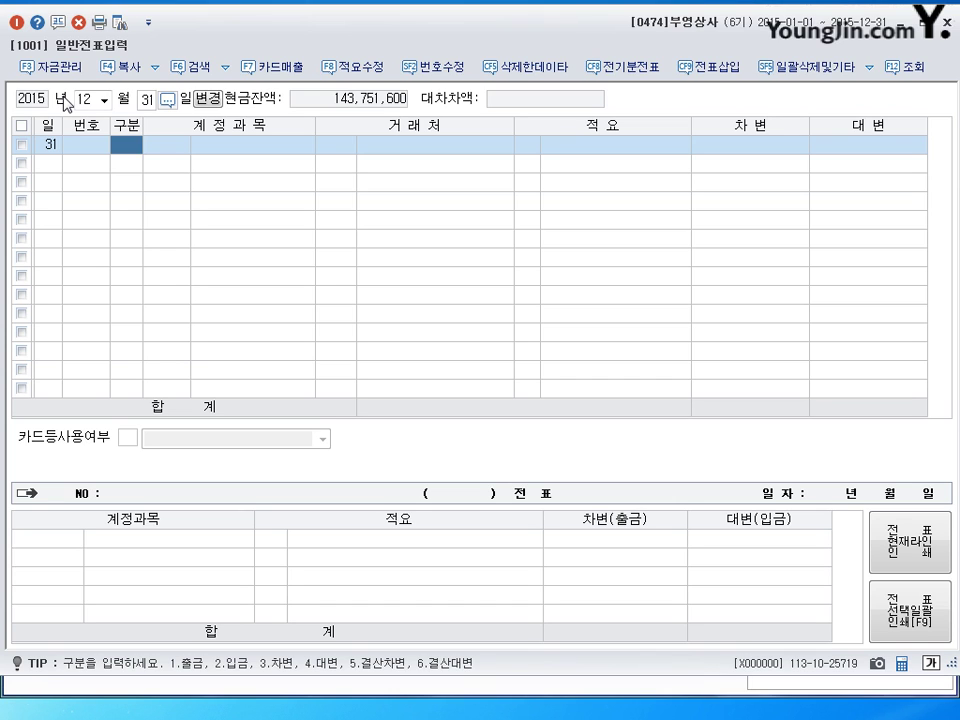
- Enter a 차변 line on December 31 for account 116 미수수익 with an amount of 200,000
text(3)
key(Return)
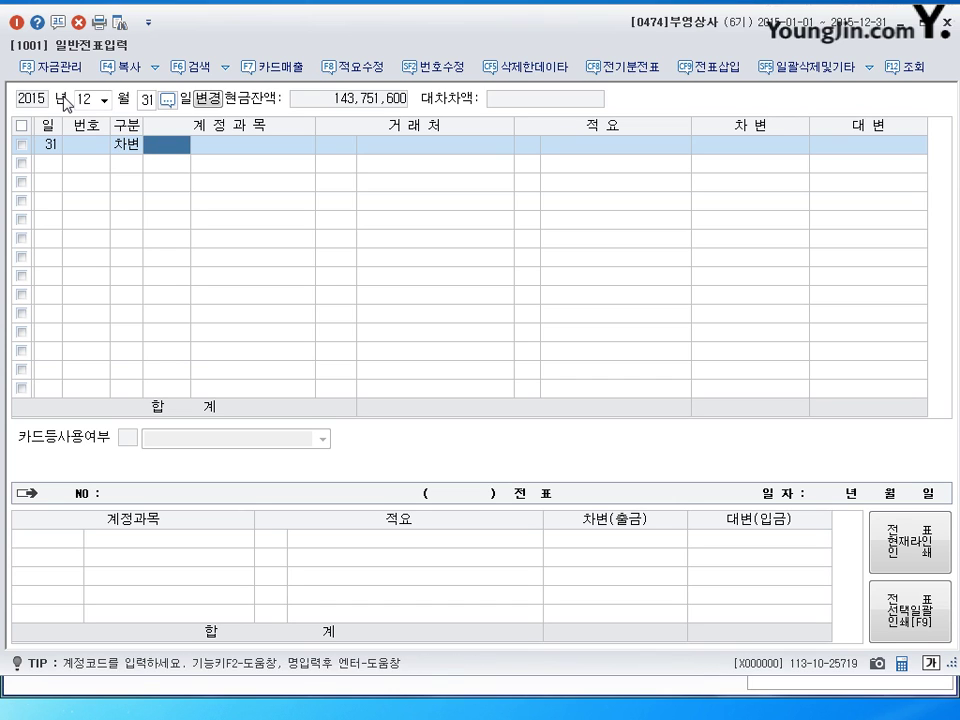
text(116)
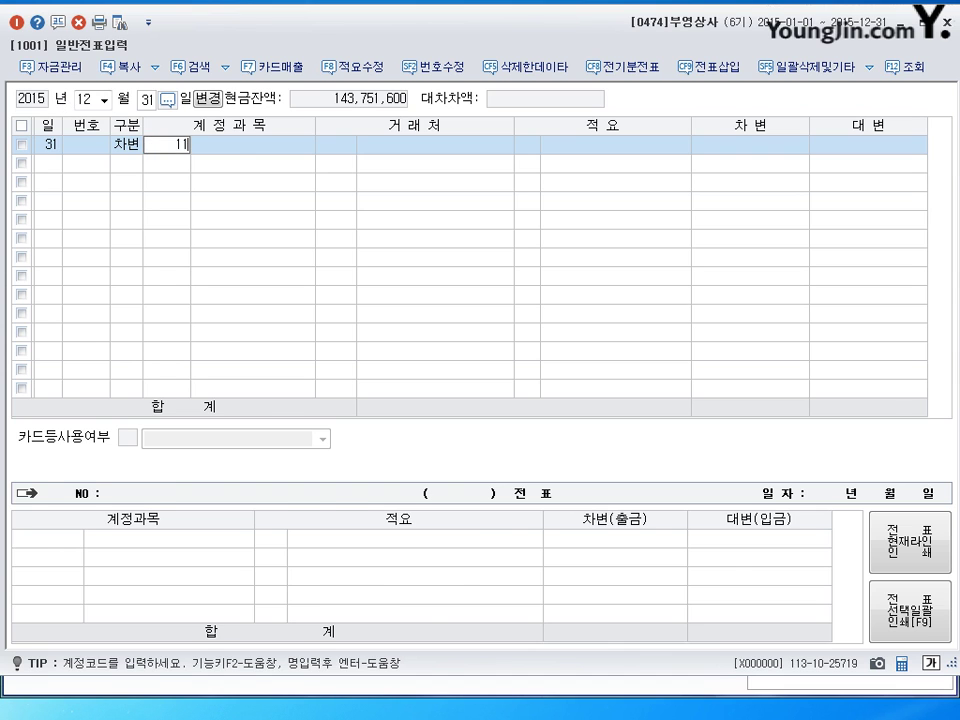
key(Return)
key(Return)
key(Return)
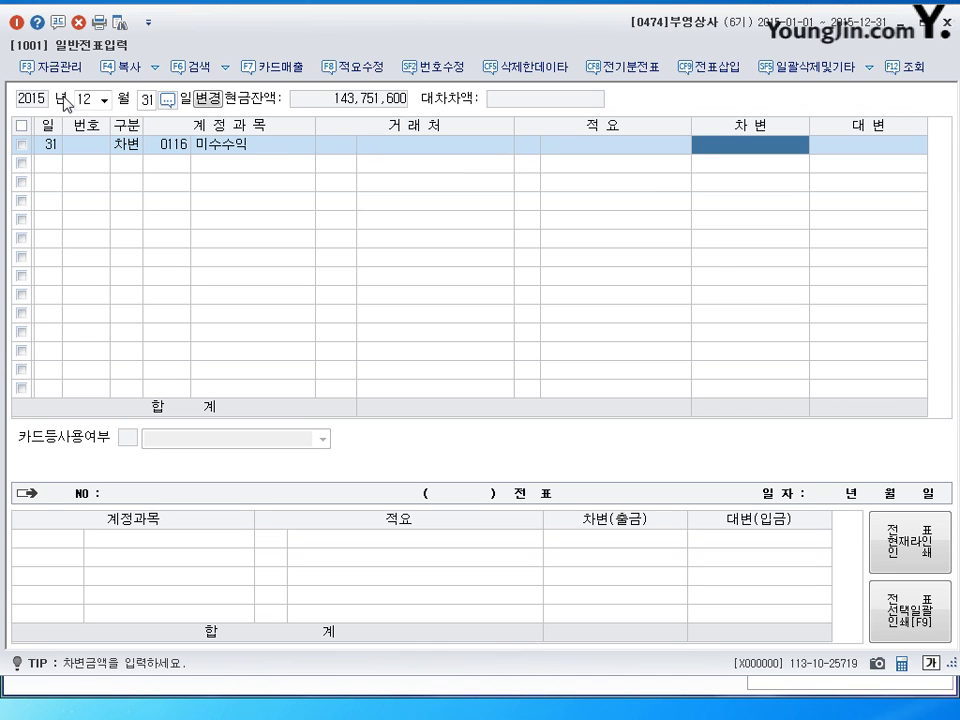
text(2000000)
key(Return)
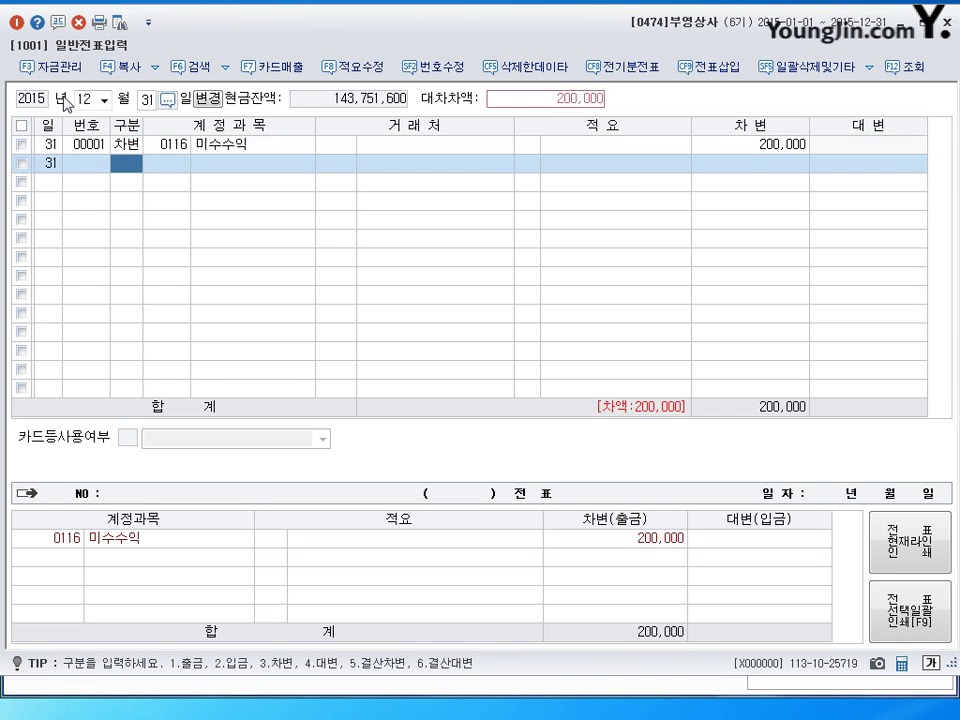
- Enter the matching 대변 line for account 901 이자수익 with an amount of 200,000
text(4)
key(Return)
text(901)
key(Return)
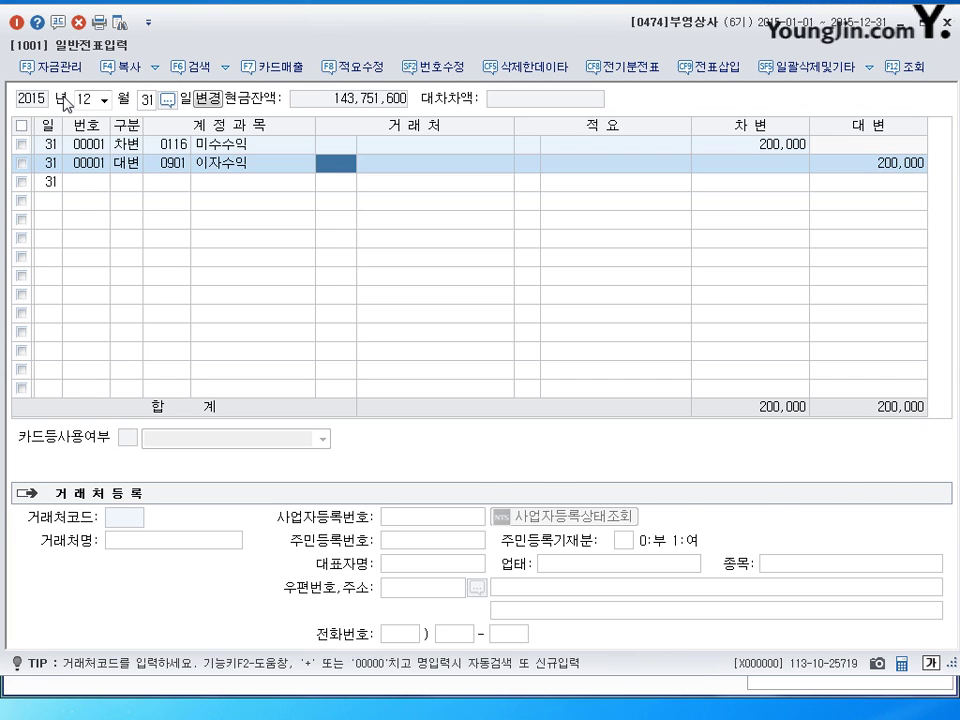
key(Return)
key(Return)
key(Return)
- Start a second December 31 voucher with a 차변 line for account 0818 감가상각비 and an amount of 4,700,000
text(3)
key(Return)
text(0818)
key(Return)
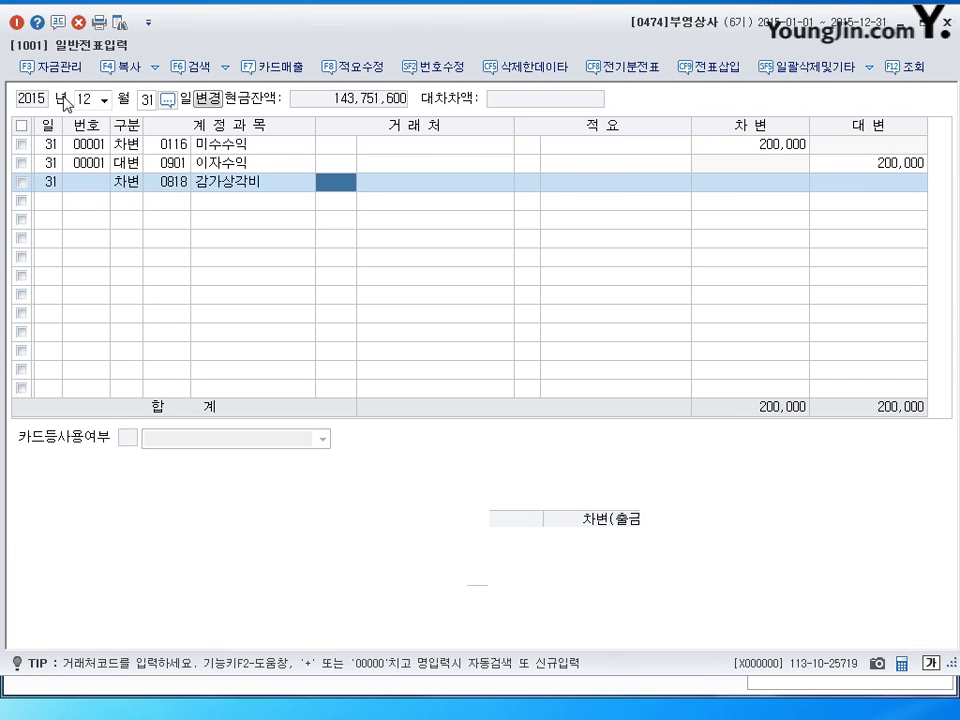
key(Return)
key(Return)
key(Return)
key(Return)
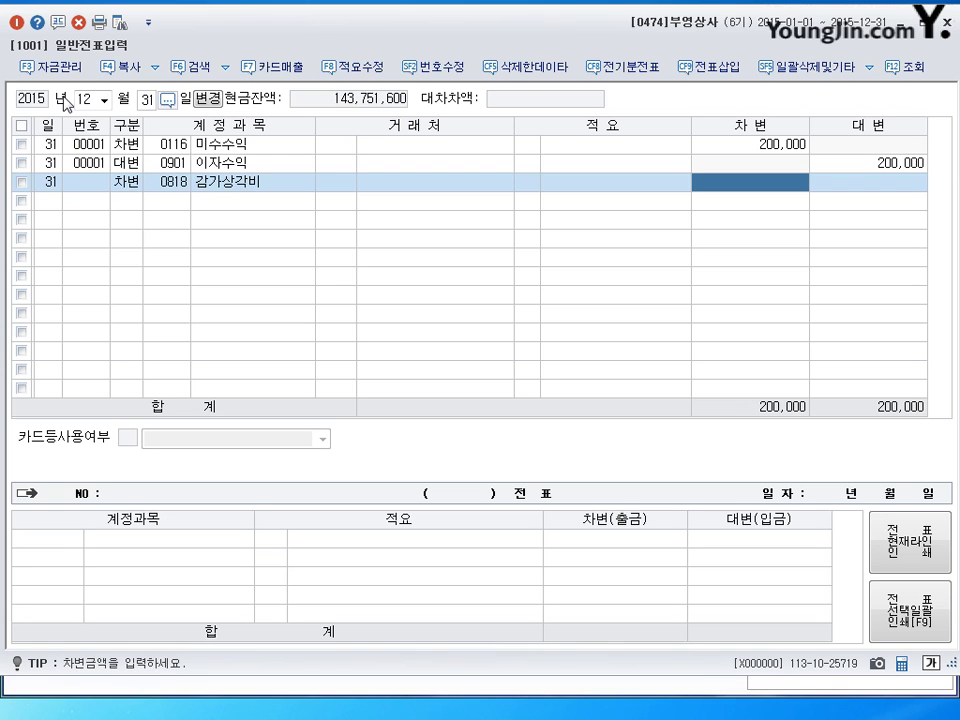
text(4700000)
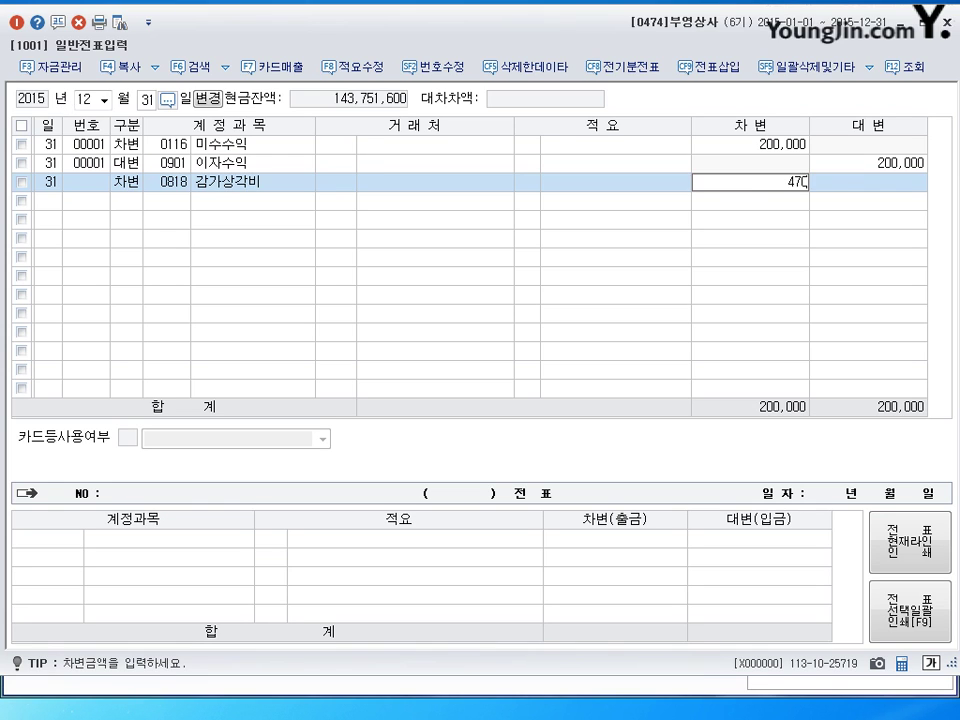
key(Return)
- Add a 대변 line for account 0209 감가상각누계액 of 차량운반구 with an amount of 2,200,000
text(4)
key(Return)
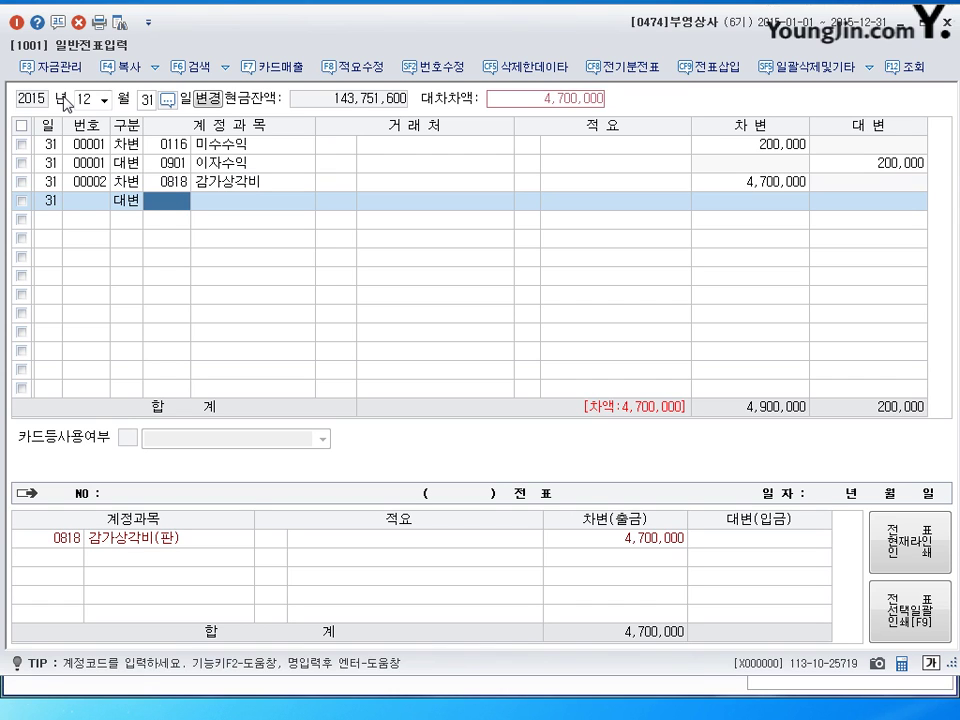
text(가)
text(가)
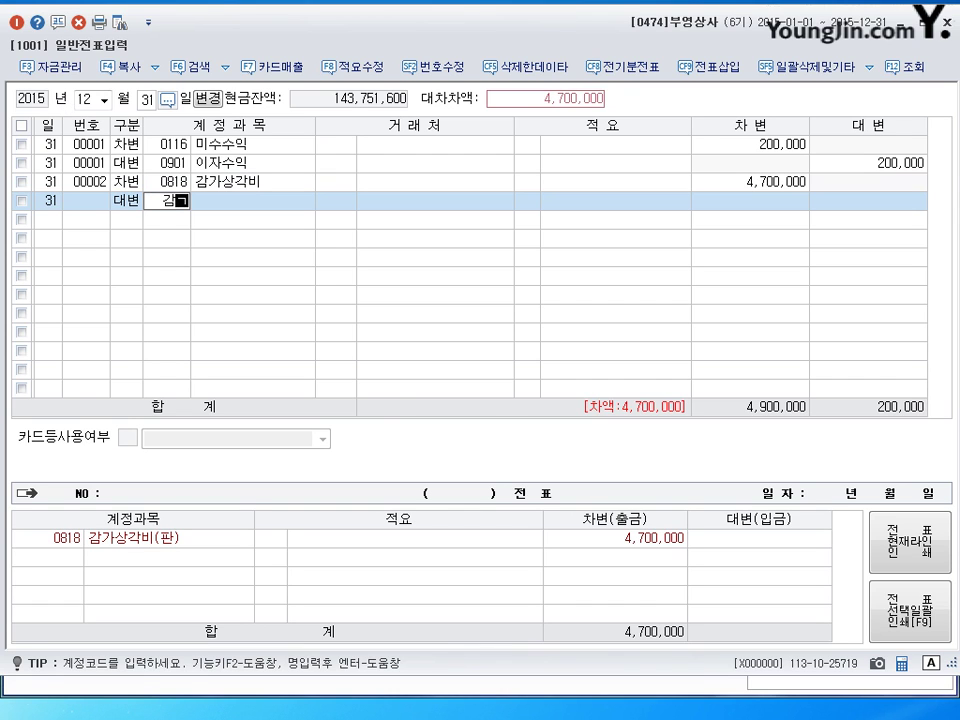
key(Return)
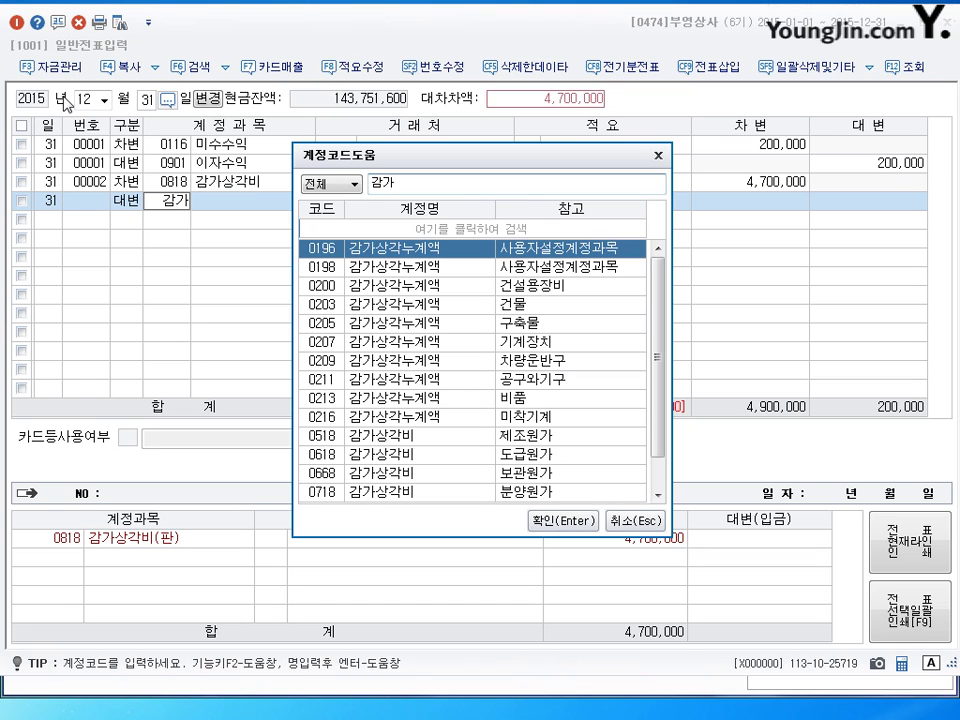
key(Down)
key(Down)
key(Down)
key(Down)
key(Down)
key(Down)
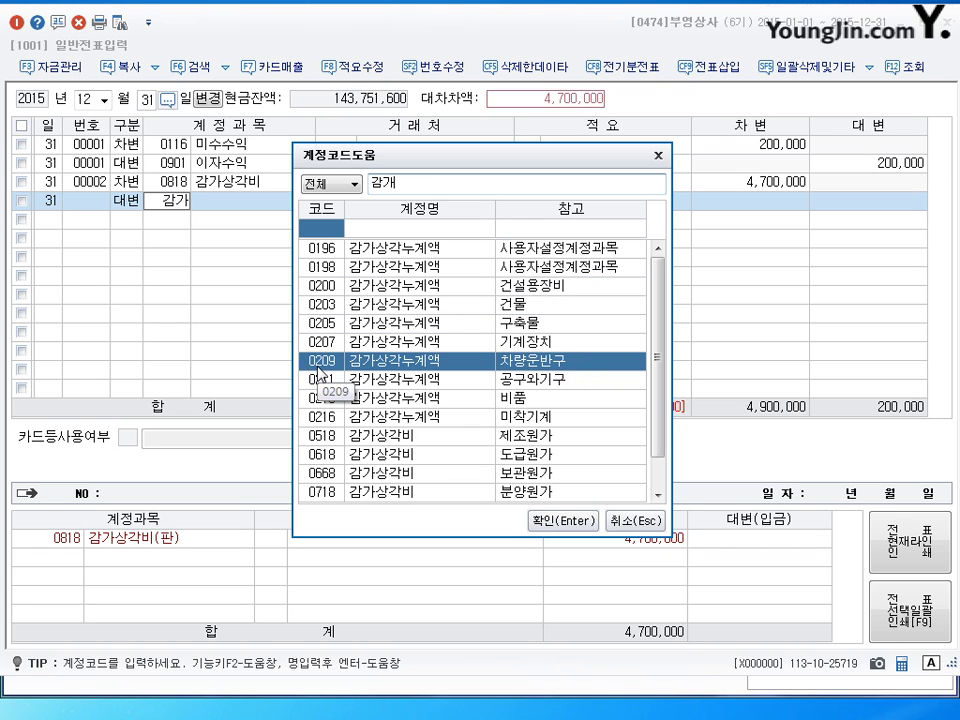
key(Return)
key(Return)
key(Return)
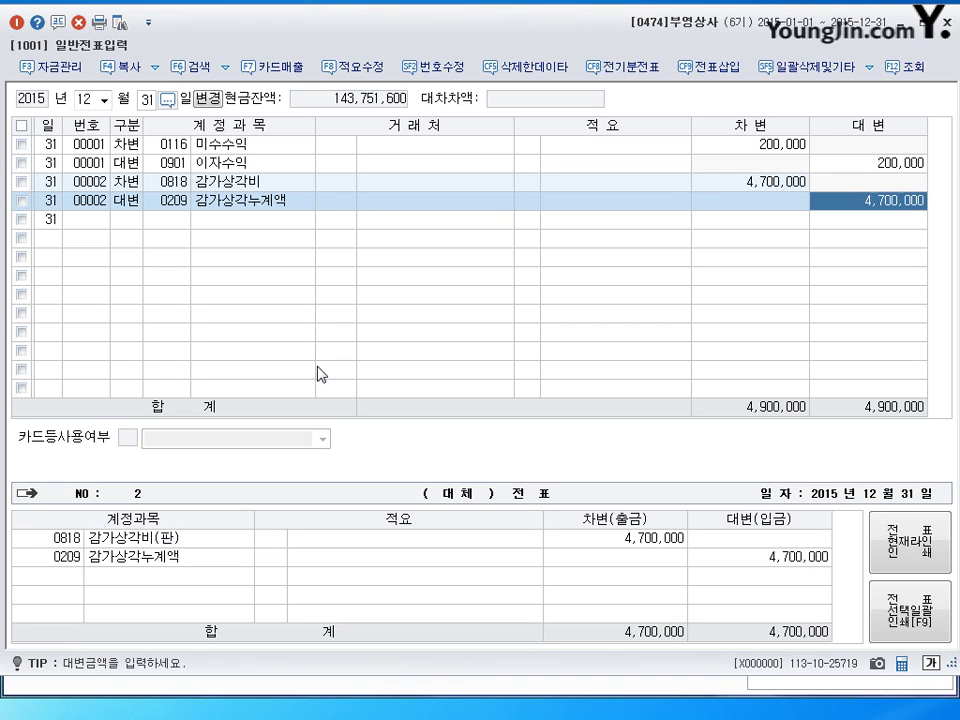
text(2200000)
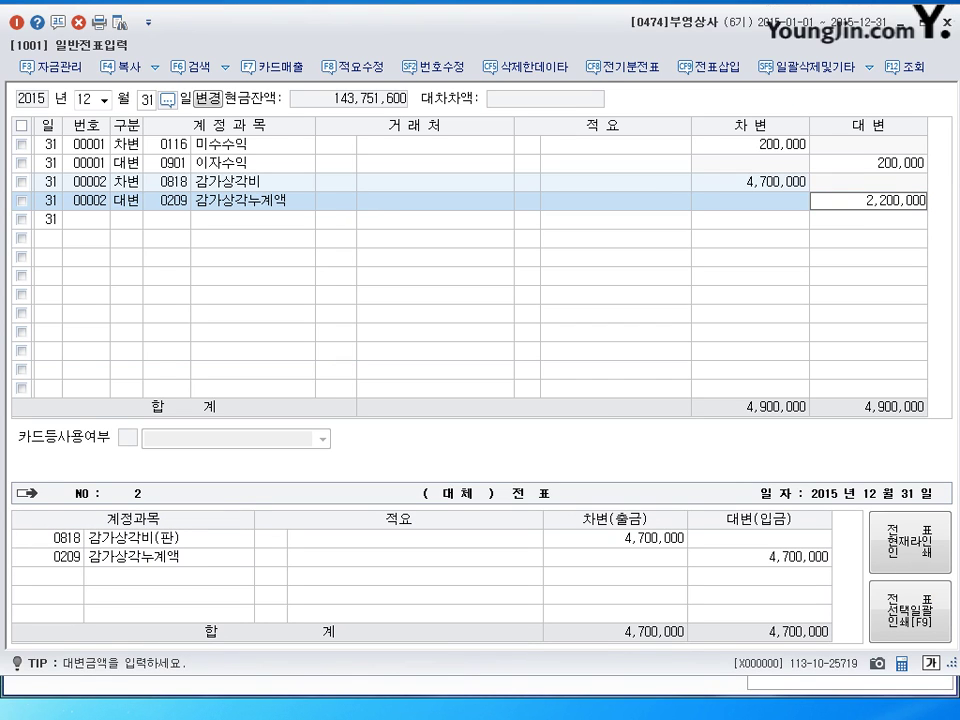
key(Return)
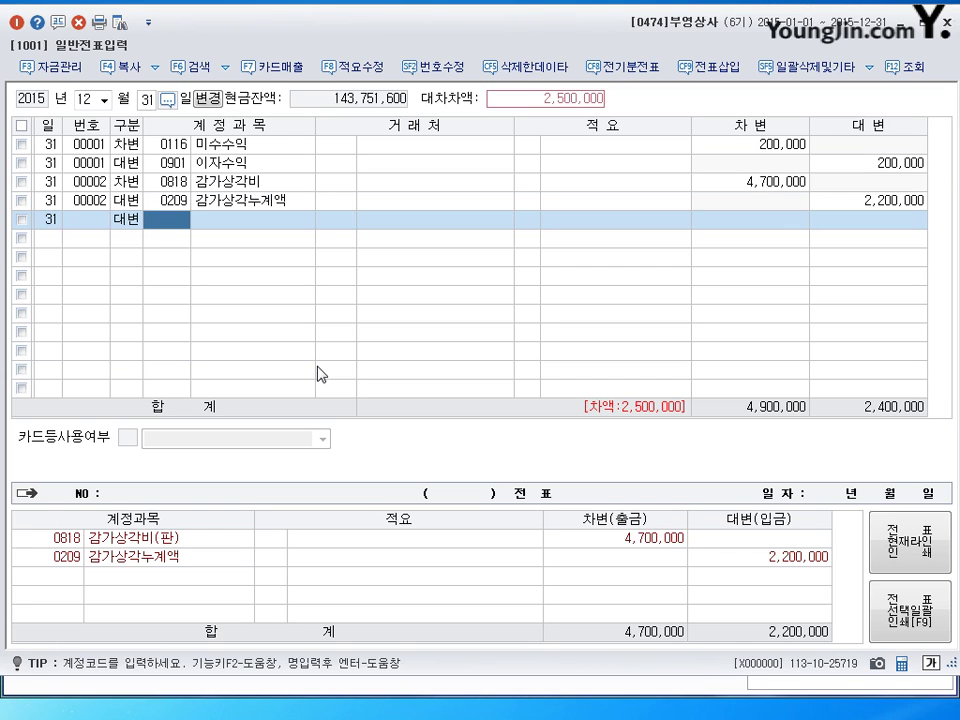
- Complete the depreciation voucher with a 대변 line for account 0213 감가상각누계액 of 비품 and an amount of 2,500,000
text(0213)
key(Return)
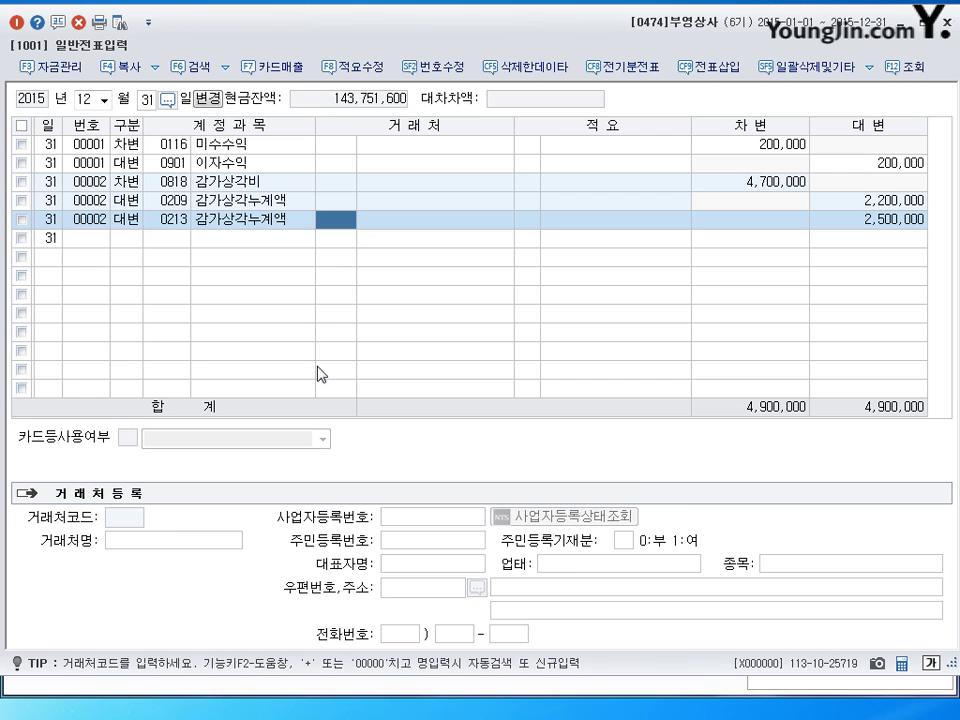
key(Return)
key(Return)
key(Return)
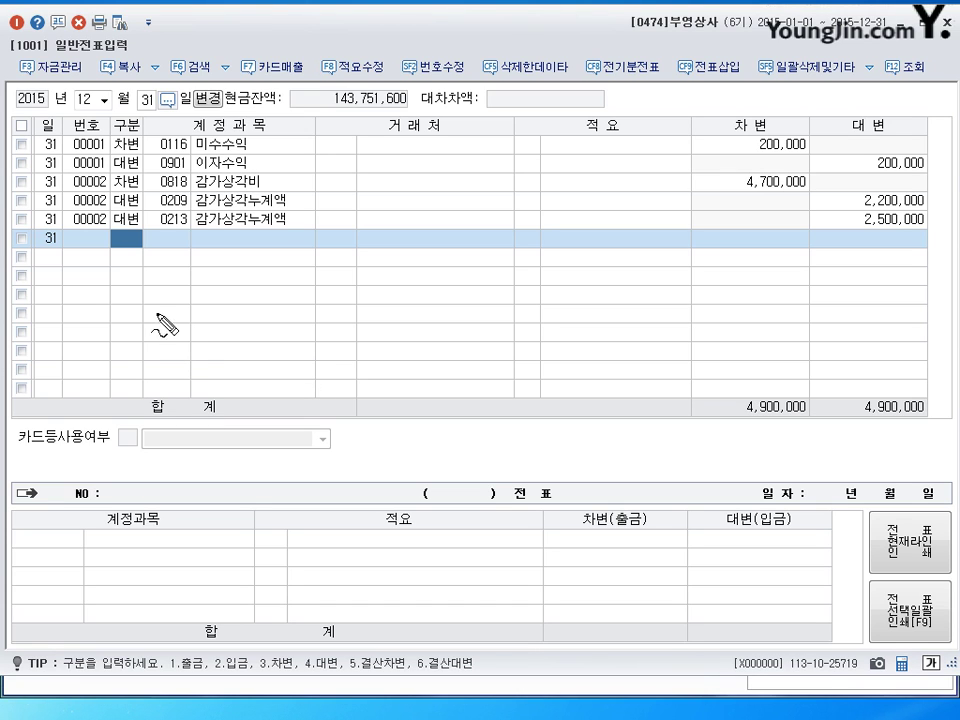
mouse_move(164, 298)
mouse_down()
mouse_move(168, 316)
mouse_move(185, 305)
mouse_up()
mouse_move(187, 296)
mouse_down()
mouse_move(189, 316)
mouse_move(201, 321)
mouse_move(216, 304)
mouse_move(223, 315)
mouse_move(255, 306)
mouse_move(253, 315)
mouse_move(283, 330)
mouse_move(302, 297)
mouse_move(311, 321)
mouse_move(326, 311)
mouse_move(369, 320)
mouse_move(446, 306)
mouse_move(456, 328)
mouse_move(458, 304)
mouse_move(495, 302)
mouse_move(540, 304)
mouse_move(549, 321)
mouse_move(561, 304)
mouse_move(567, 318)
mouse_move(574, 304)
mouse_move(604, 298)
mouse_move(606, 314)
mouse_move(620, 316)
mouse_move(662, 300)
mouse_move(661, 318)
mouse_up()
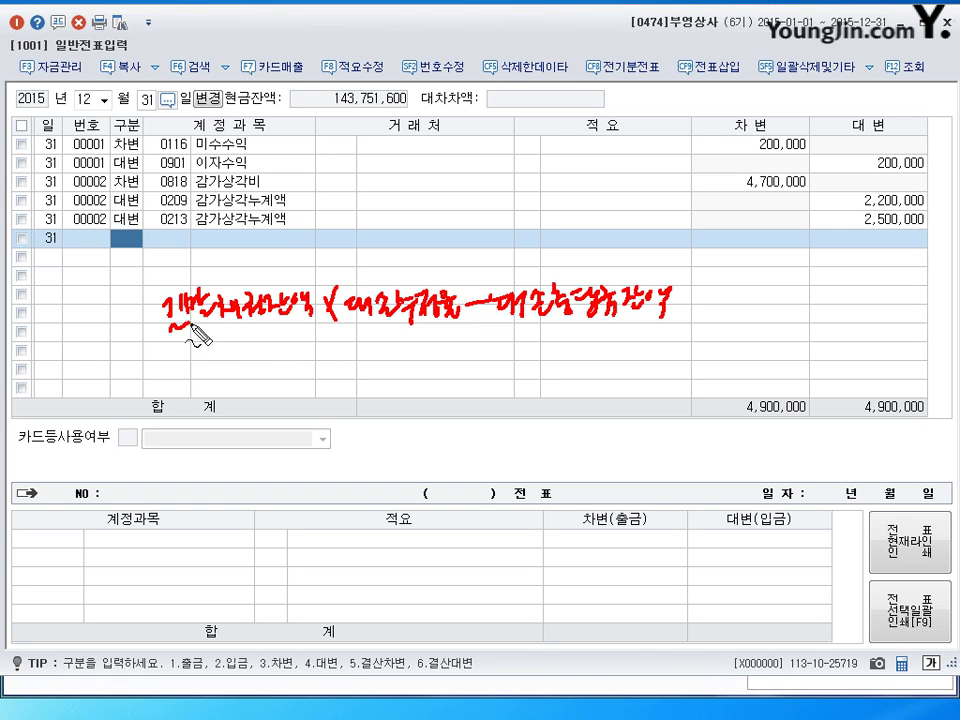
drag(360, 344, 441, 333)
drag(524, 325, 643, 321)
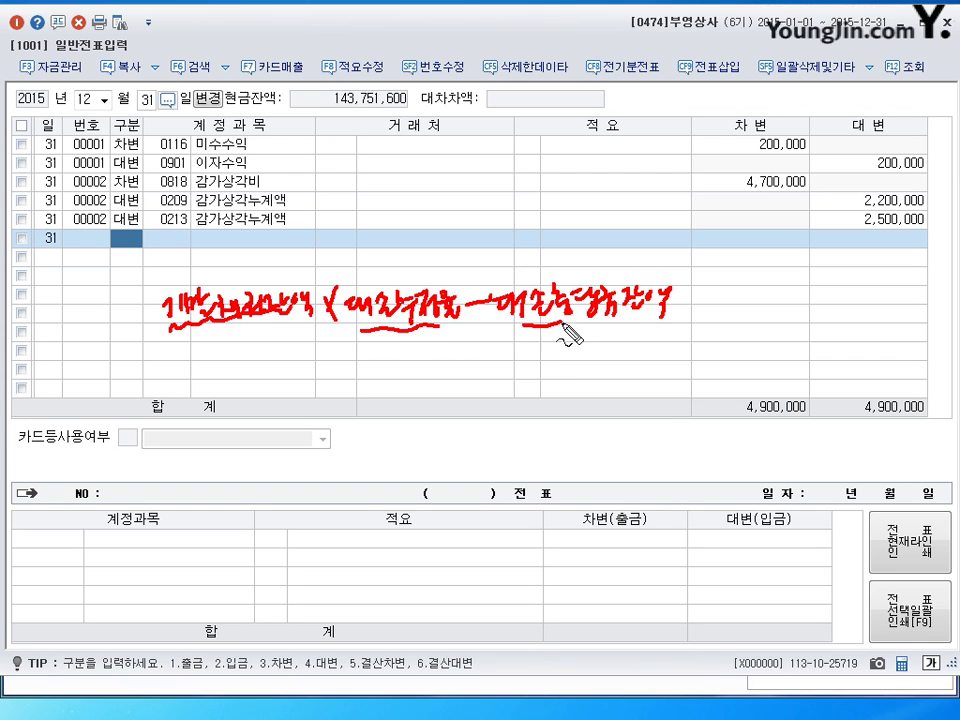
mouse_move(146, 290)
mouse_down()
mouse_move(150, 278)
mouse_move(180, 284)
mouse_move(172, 290)
mouse_up()
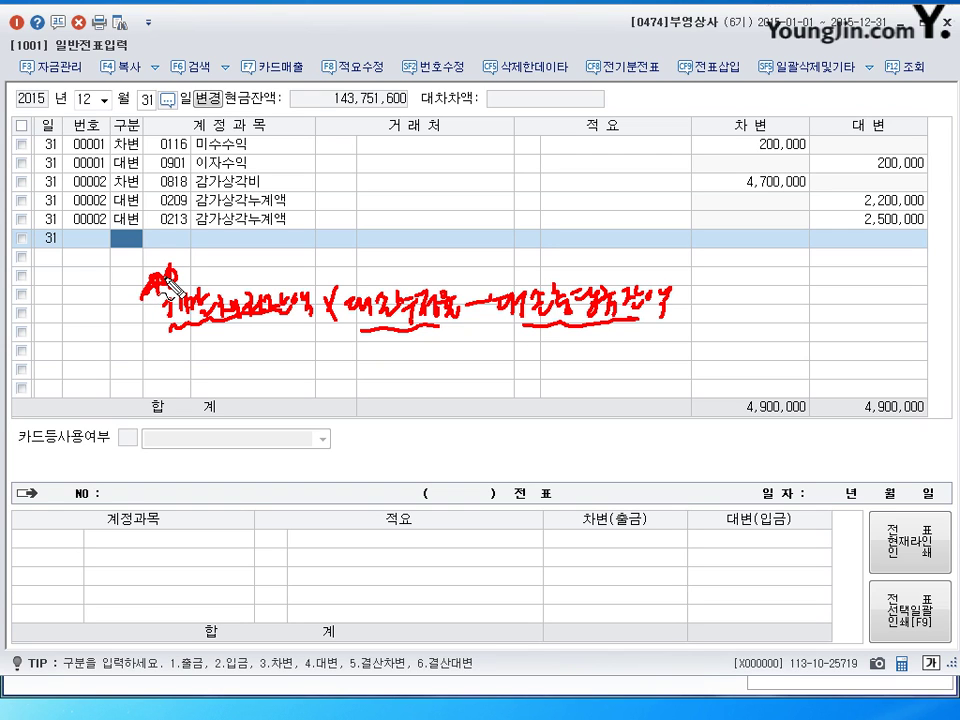
key(Escape)
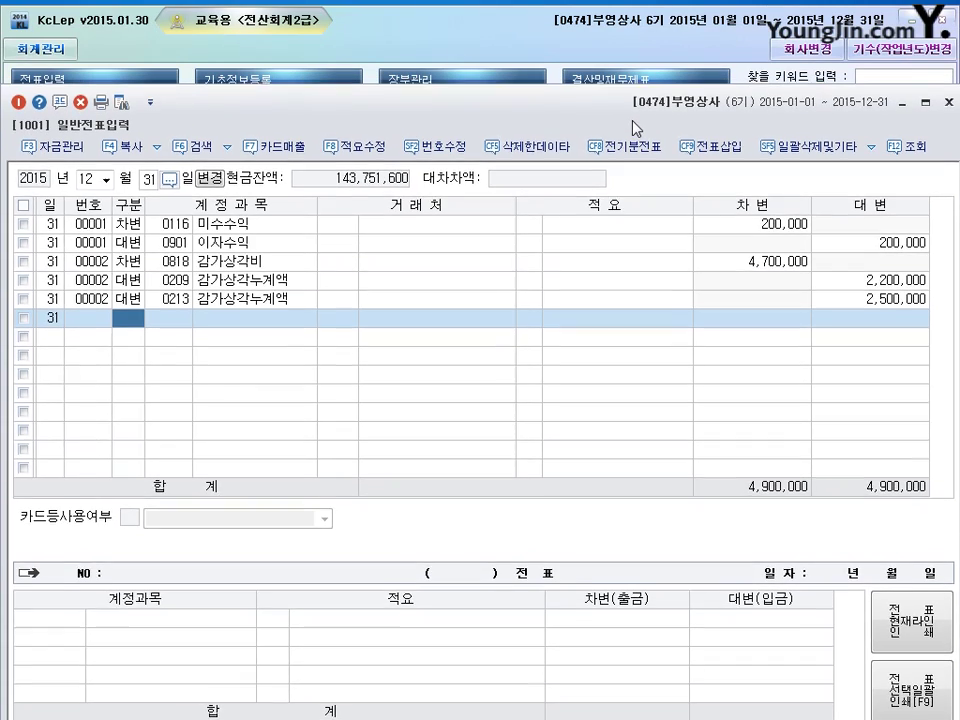
- Open 합계잔액시산표 as of December 31, 2015 and examine the 차변 잔액 of 외상매출금
mouse_move(632, 121)
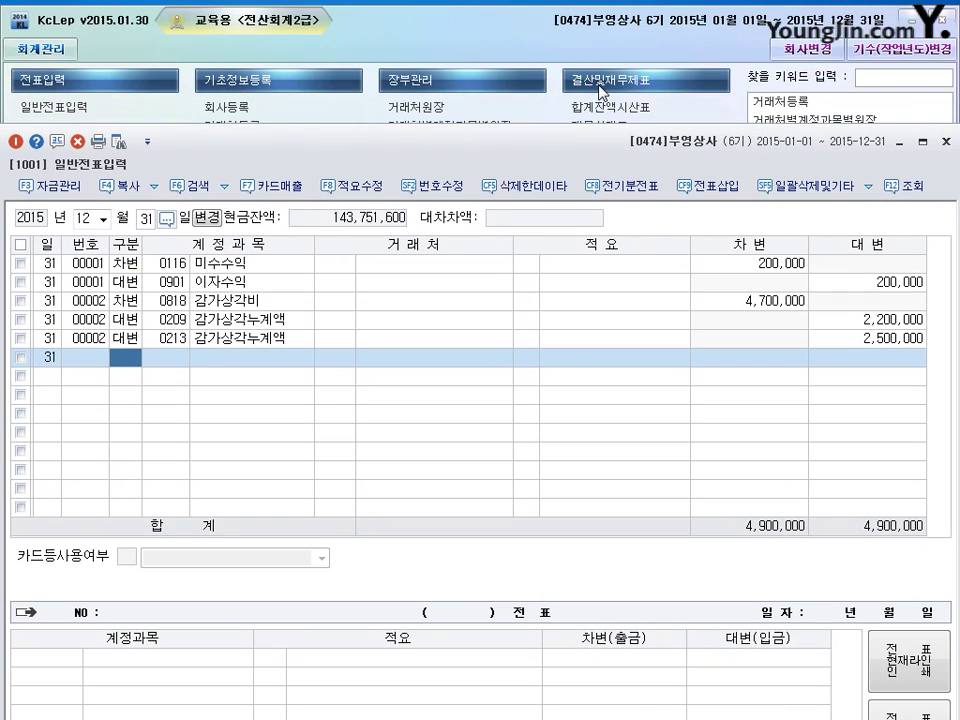
click(602, 114)
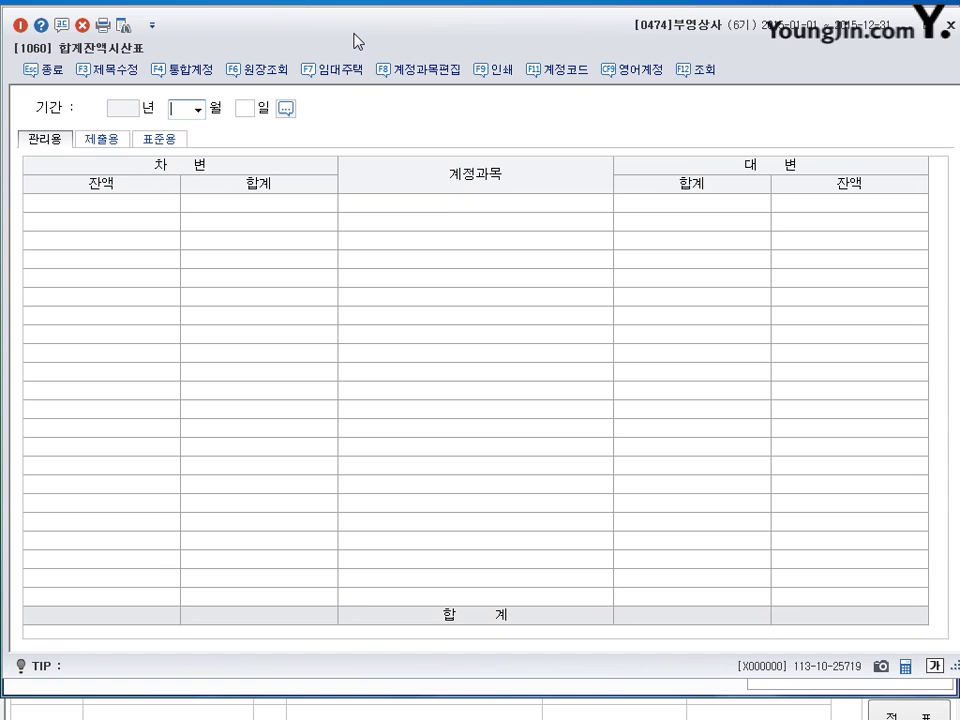
key(Return)
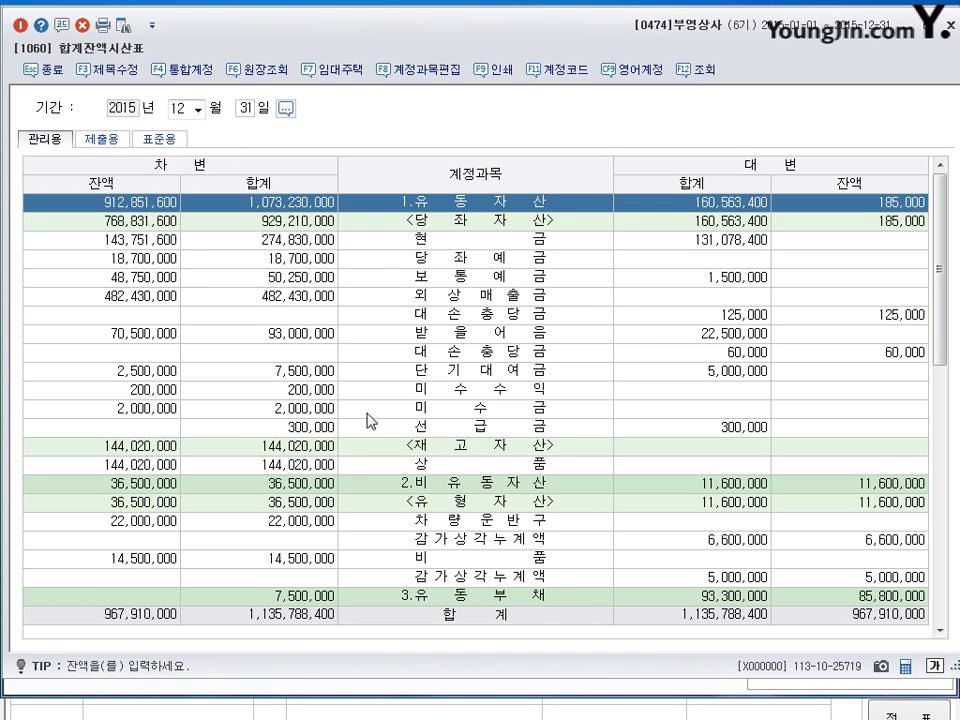
click(164, 300)
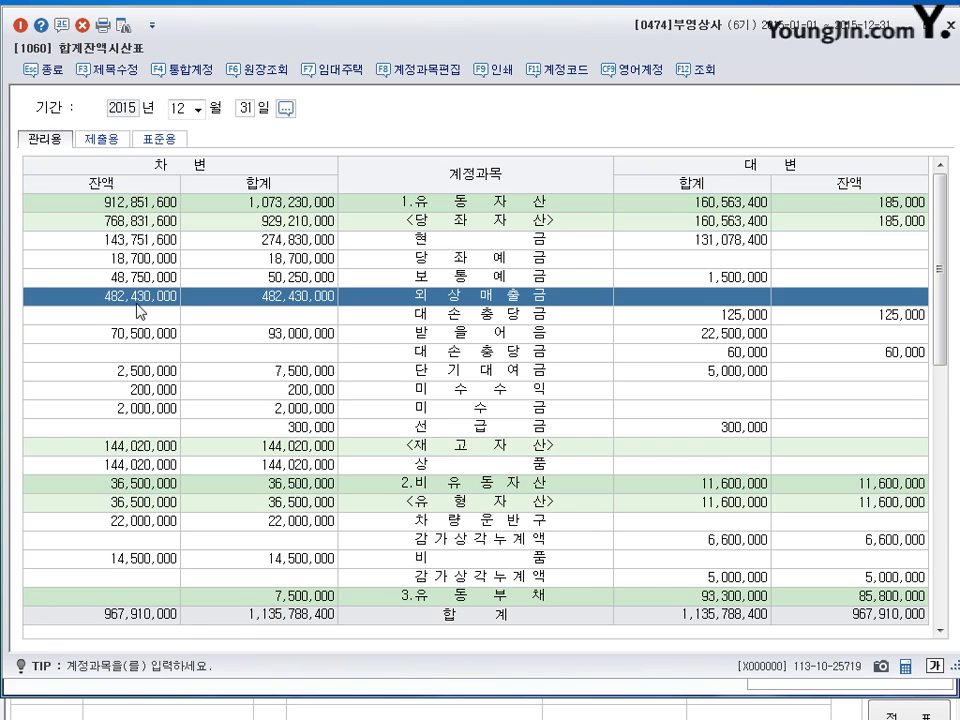
click(135, 300)
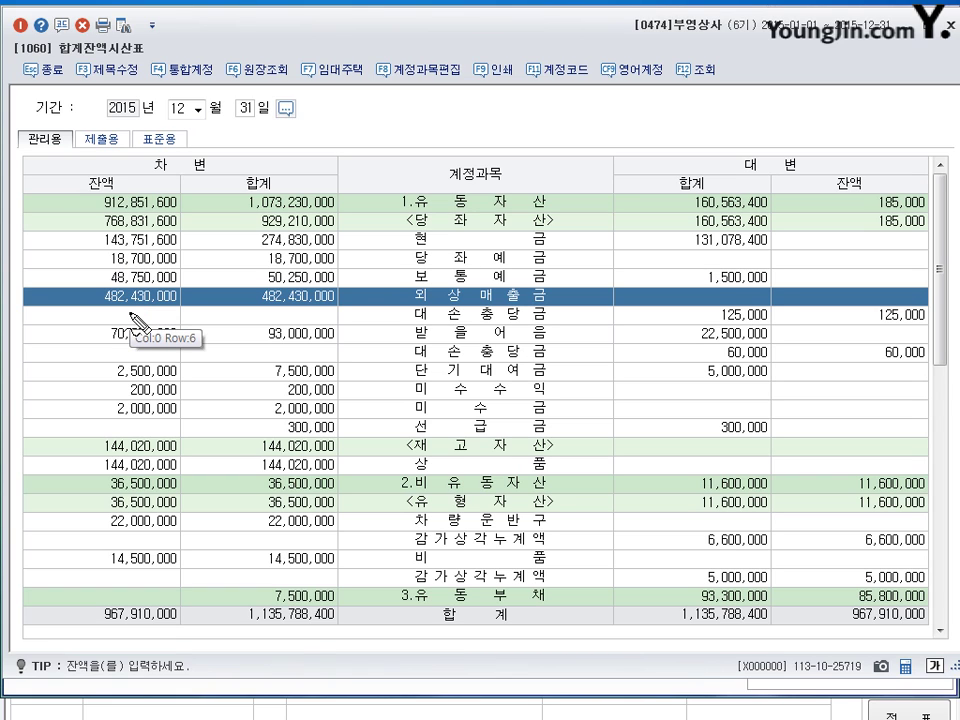
mouse_move(133, 306)
mouse_down()
mouse_move(140, 290)
mouse_move(103, 328)
mouse_move(166, 306)
mouse_move(208, 305)
mouse_move(224, 316)
mouse_up()
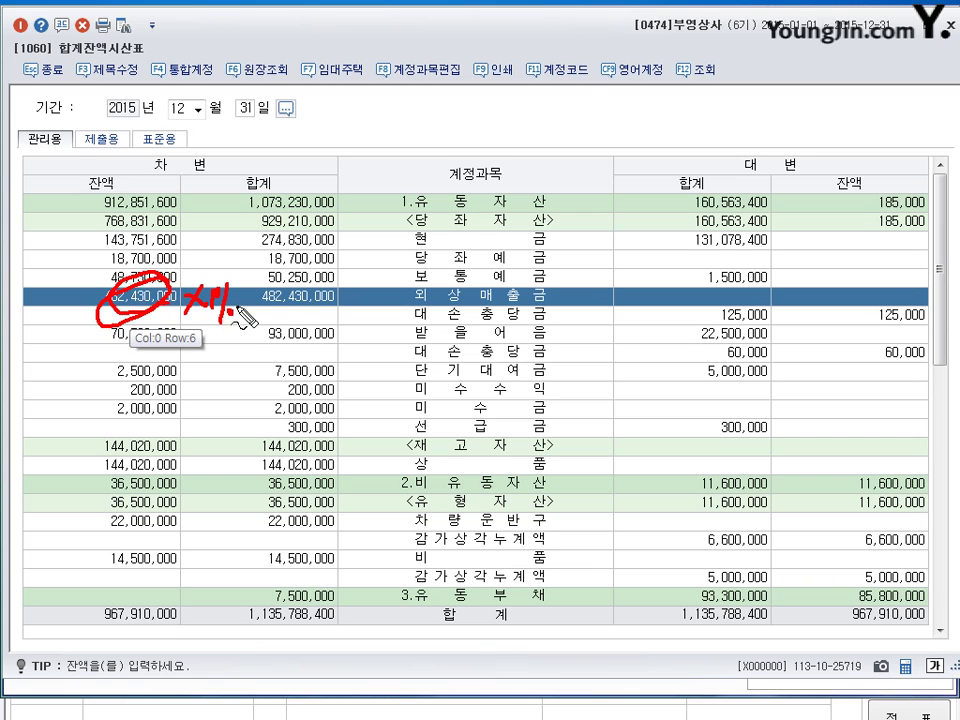
- Examine the 대변 잔액 of 대손충당금 under 외상매출금, with 1% of the receivable's 차변 잔액 as the allowance basis
click(231, 313)
mouse_move(930, 298)
mouse_down()
mouse_move(868, 330)
mouse_move(938, 316)
mouse_move(870, 334)
mouse_move(928, 336)
mouse_up()
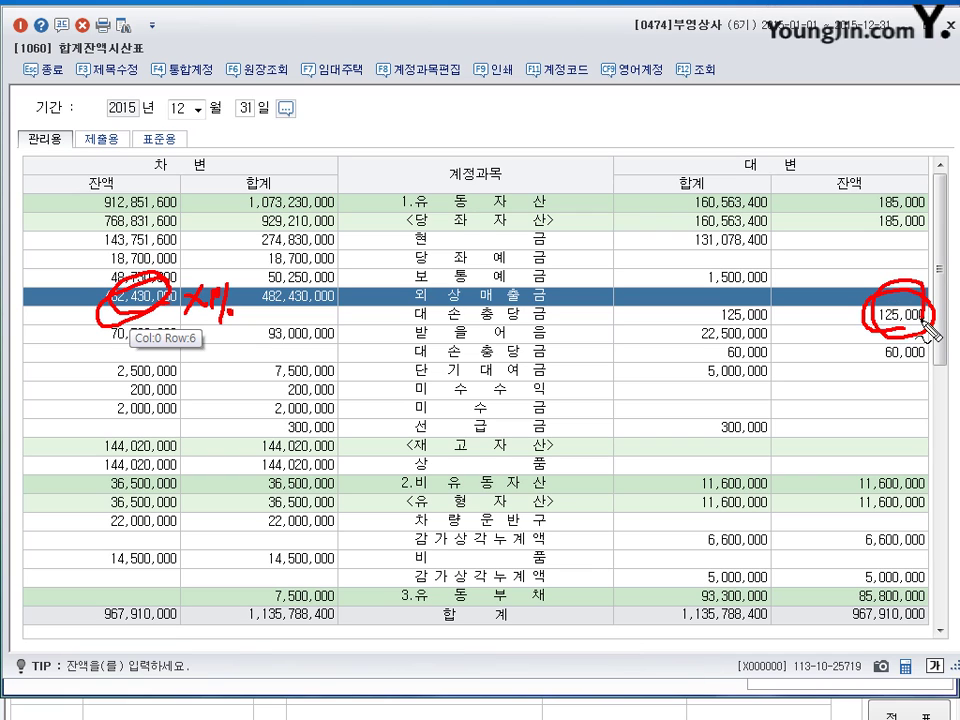
drag(872, 175, 915, 155)
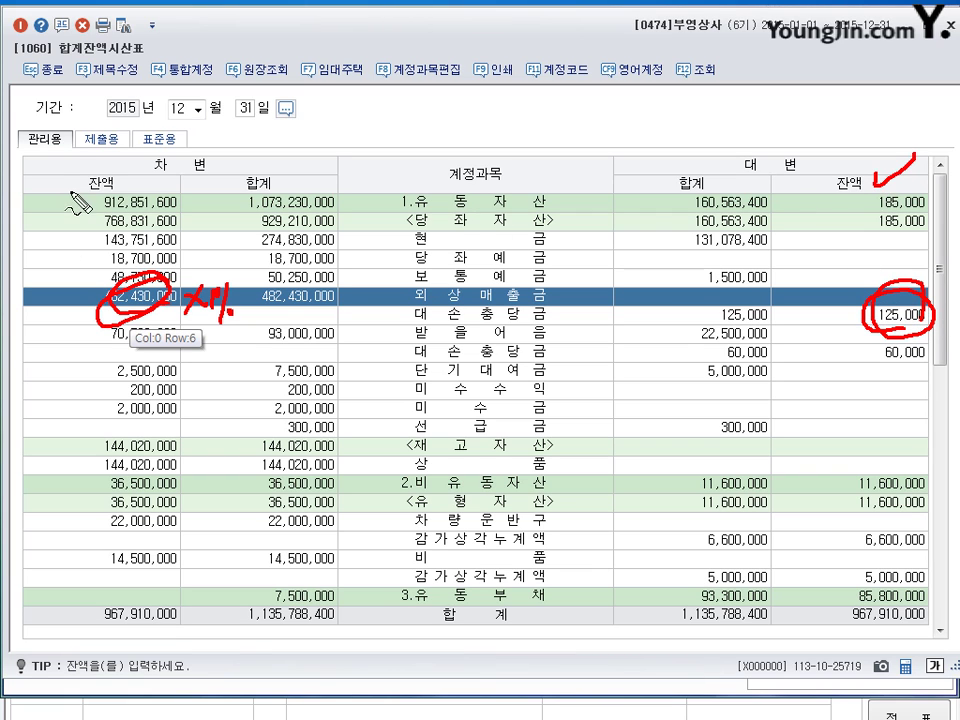
mouse_move(72, 176)
mouse_down()
mouse_move(76, 188)
mouse_move(125, 162)
mouse_up()
drag(403, 325, 528, 325)
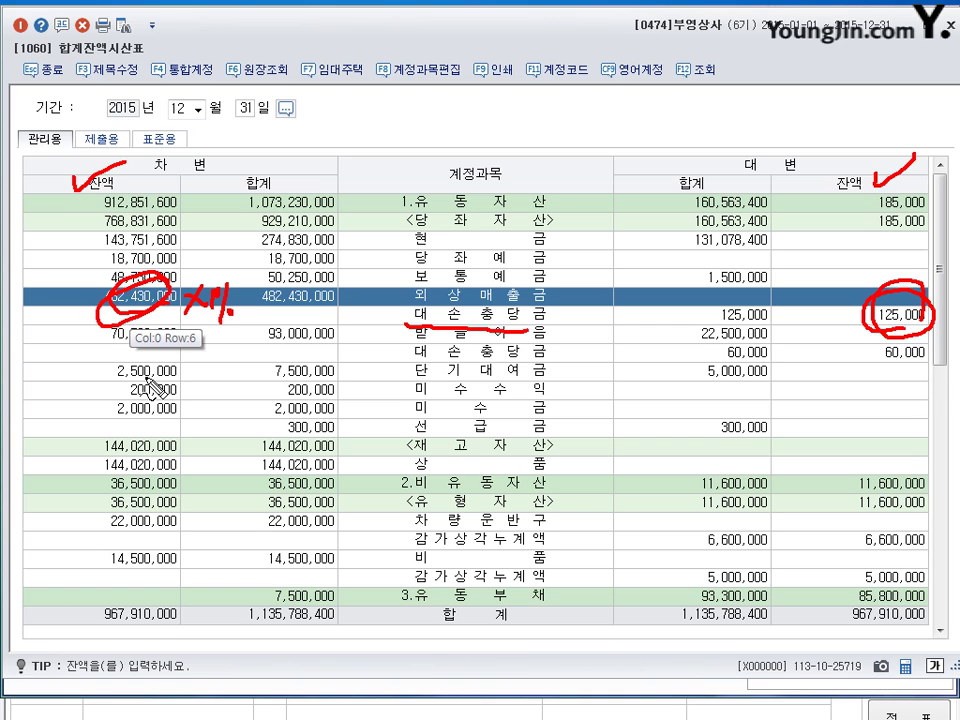
key(Escape)
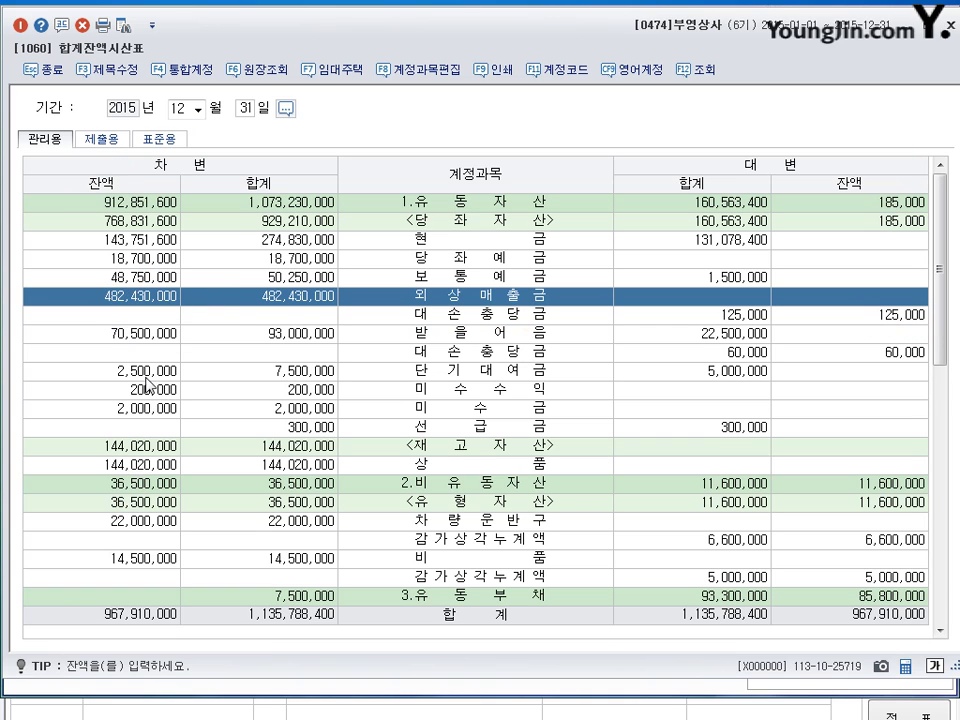
- Examine the 차변 잔액 of 받을어음 at 1% against the 대변 잔액 of its 대손충당금
key(Down)
key(Down)
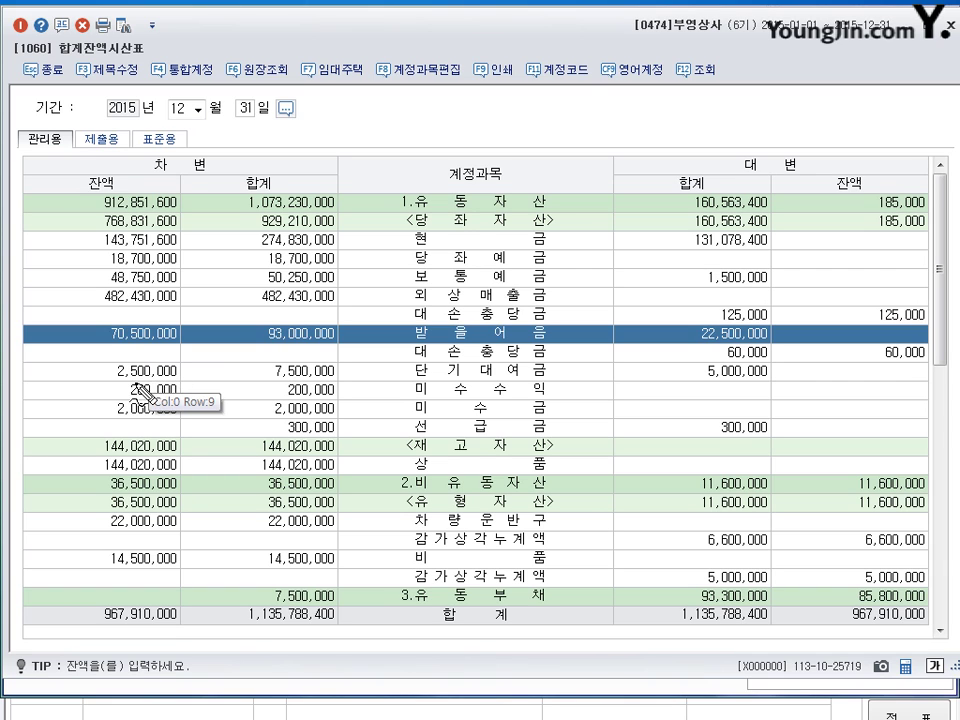
mouse_move(135, 356)
mouse_down()
mouse_move(181, 309)
mouse_move(183, 340)
mouse_up()
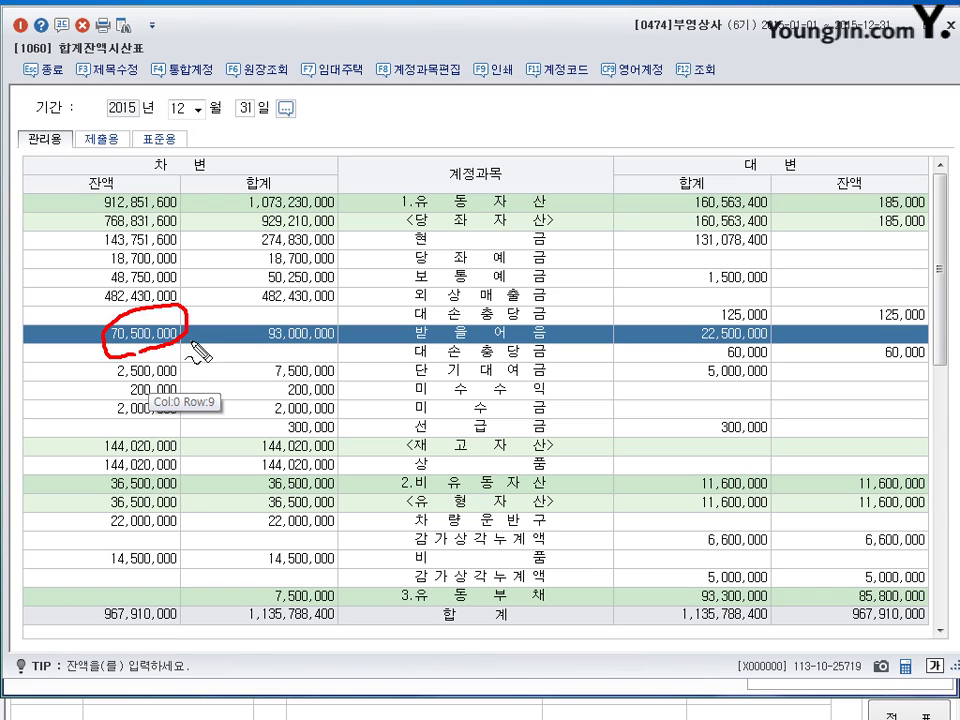
mouse_move(191, 322)
mouse_down()
mouse_move(205, 341)
mouse_move(191, 341)
mouse_move(216, 350)
mouse_up()
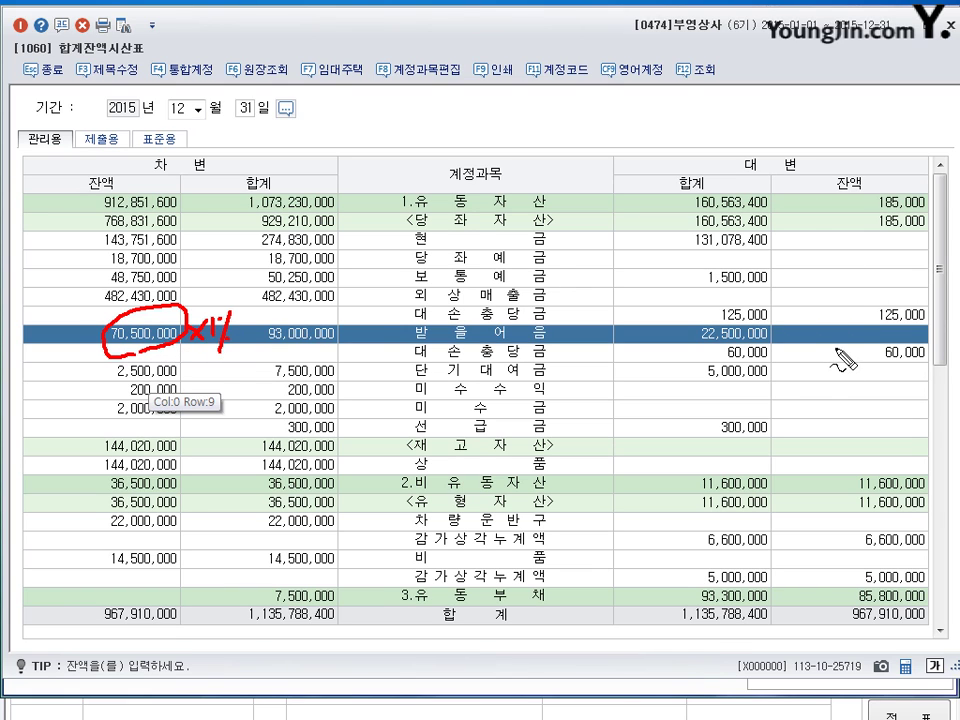
drag(834, 349, 848, 349)
mouse_move(918, 336)
mouse_down()
mouse_move(929, 360)
mouse_move(905, 358)
mouse_up()
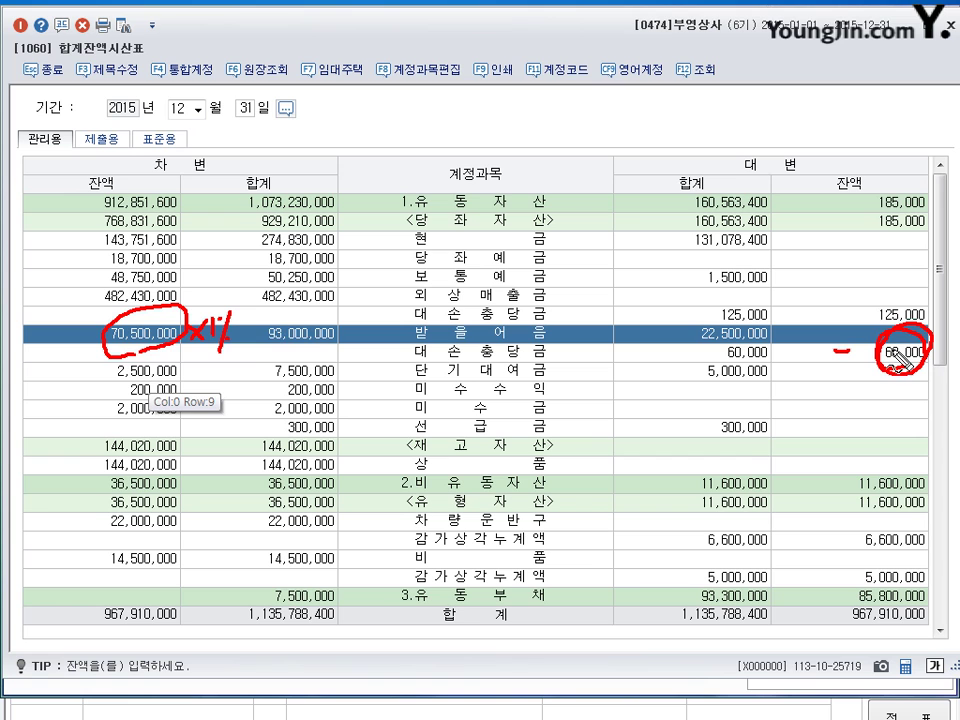
key(Escape)
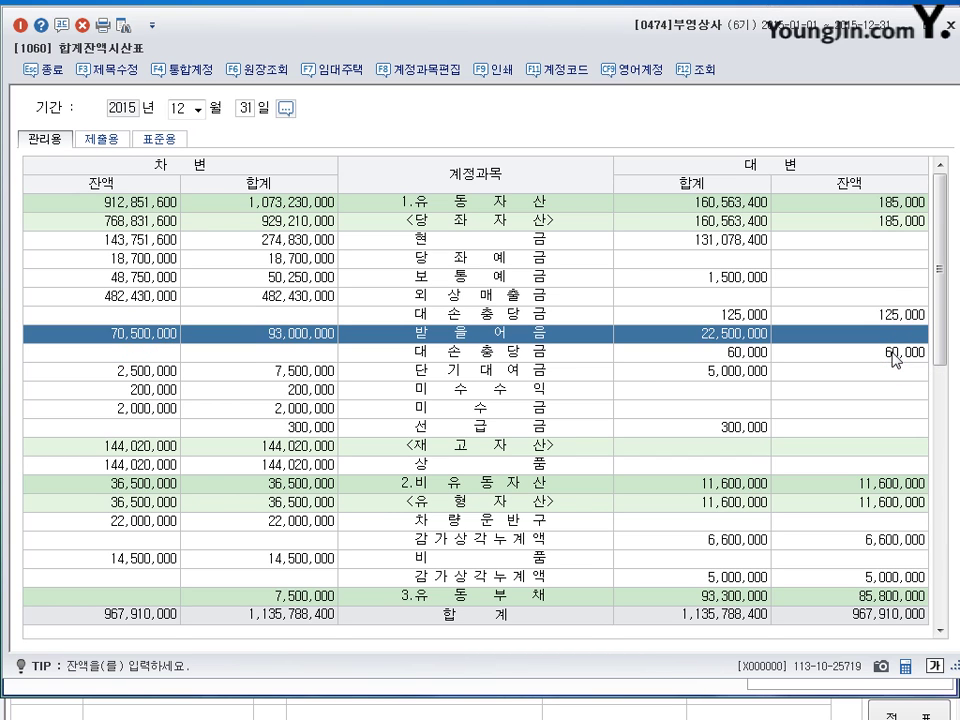
- Return to 일반전표입력 and start a third December 31 voucher with a 차변 line for account 0835 대손상각비, amount 5,344,300
key(Escape)
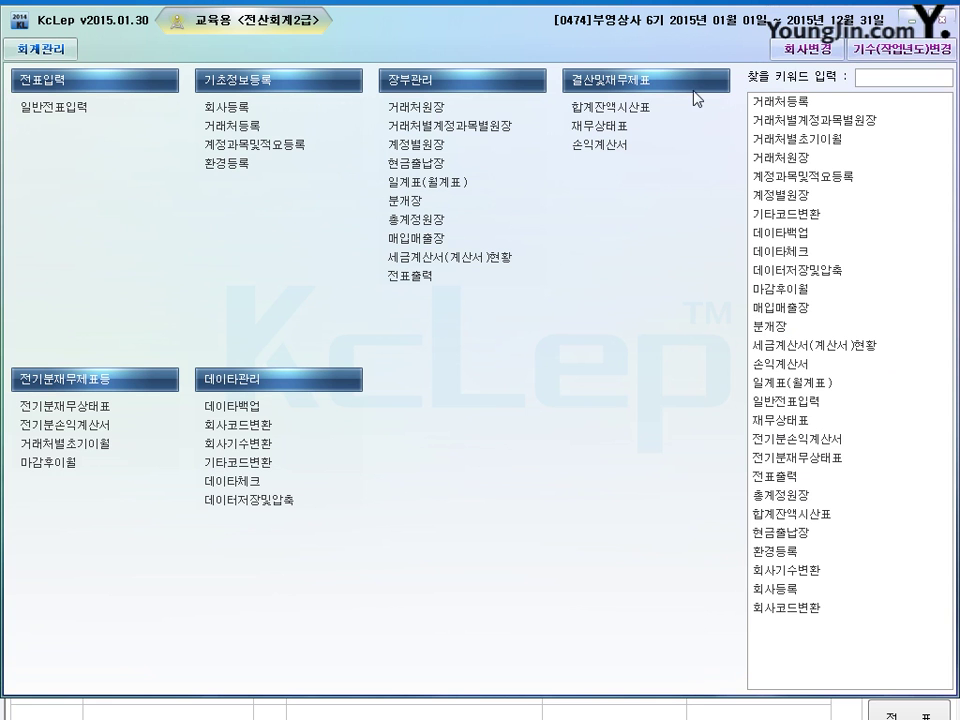
click(456, 707)
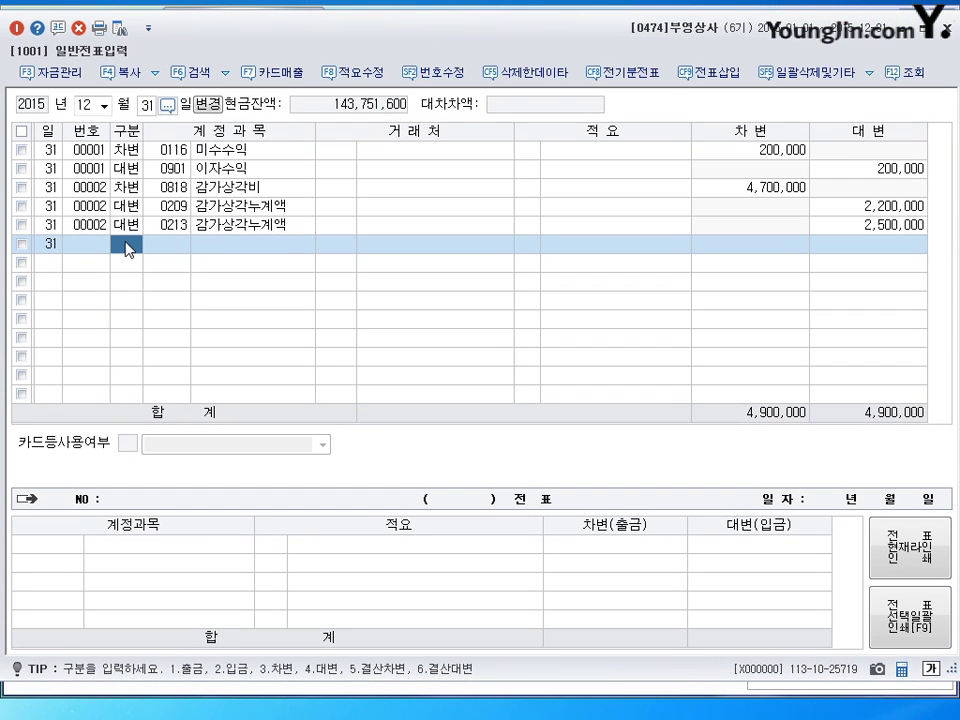
text(3)
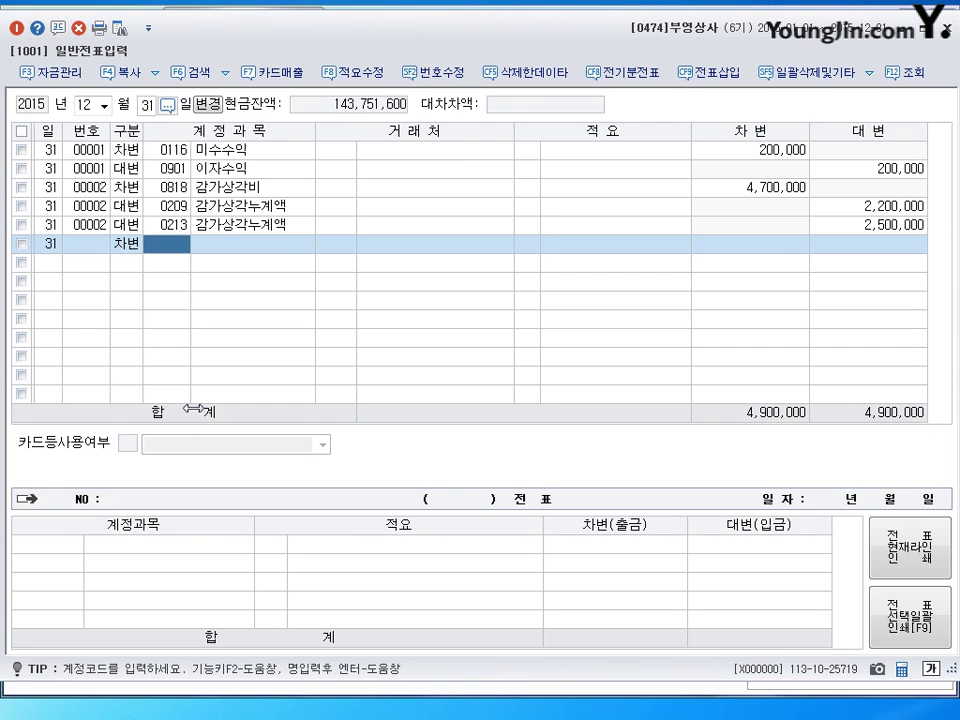
text(835)
key(Return)
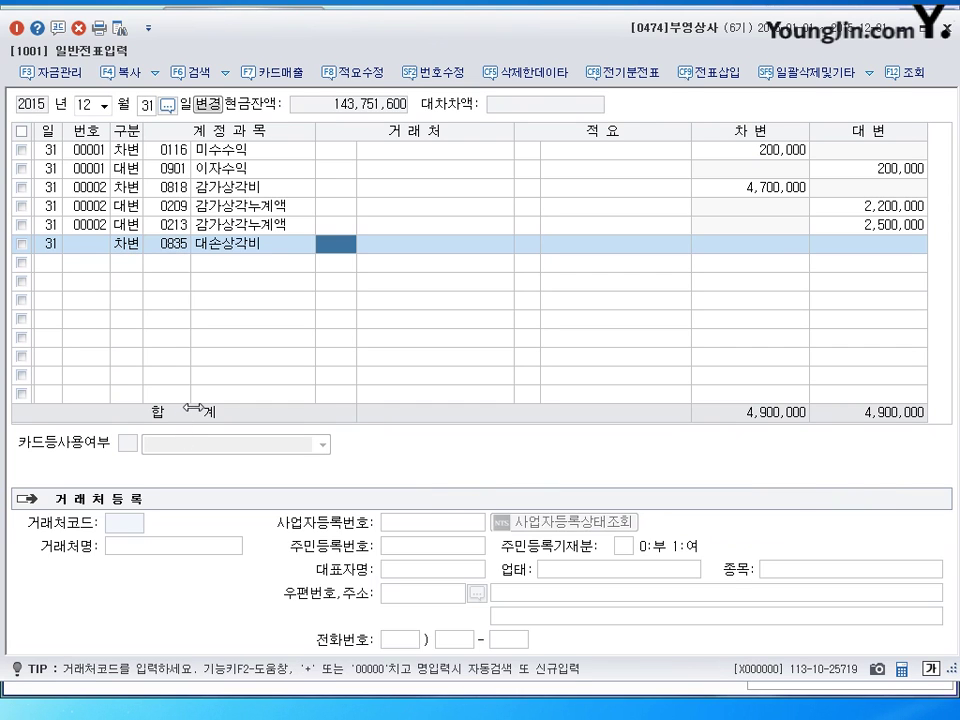
key(Return)
key(Return)
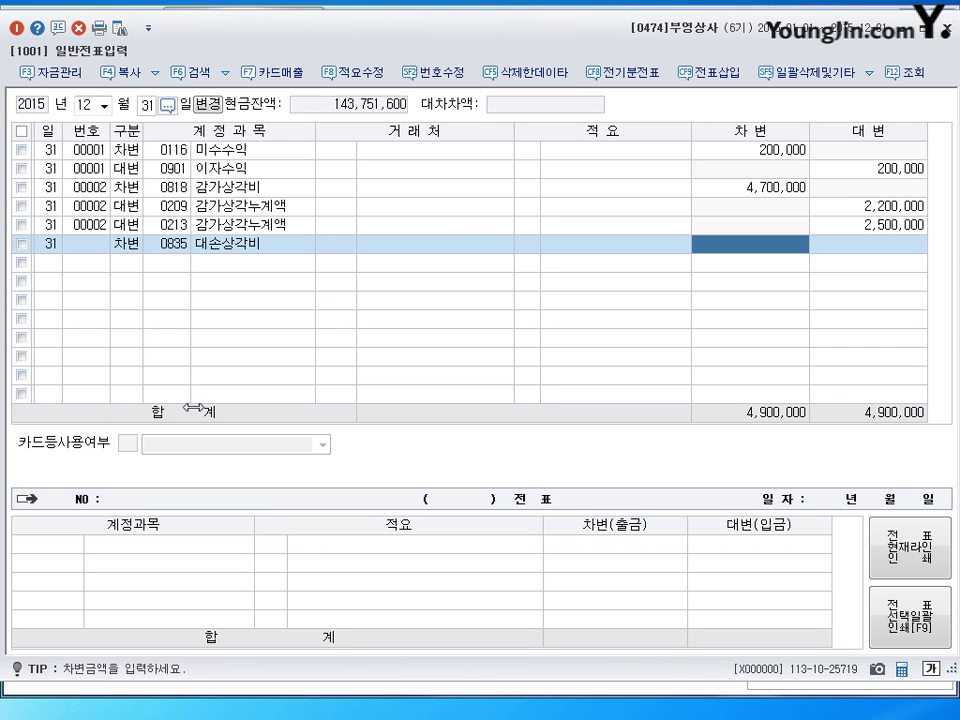
text(5,34)
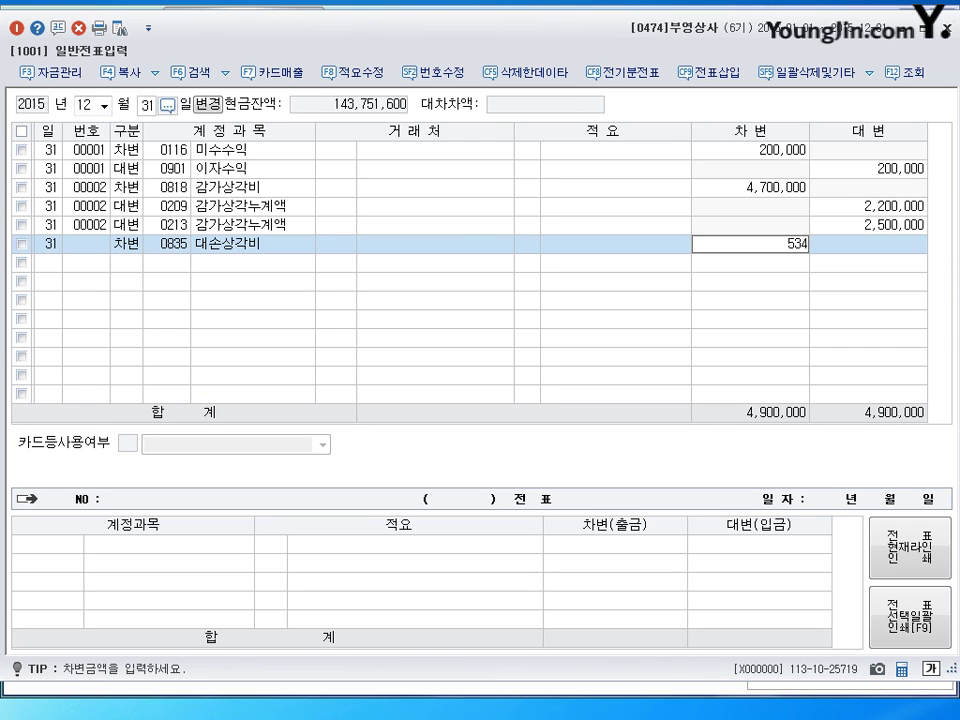
text(4,300)
key(Return)
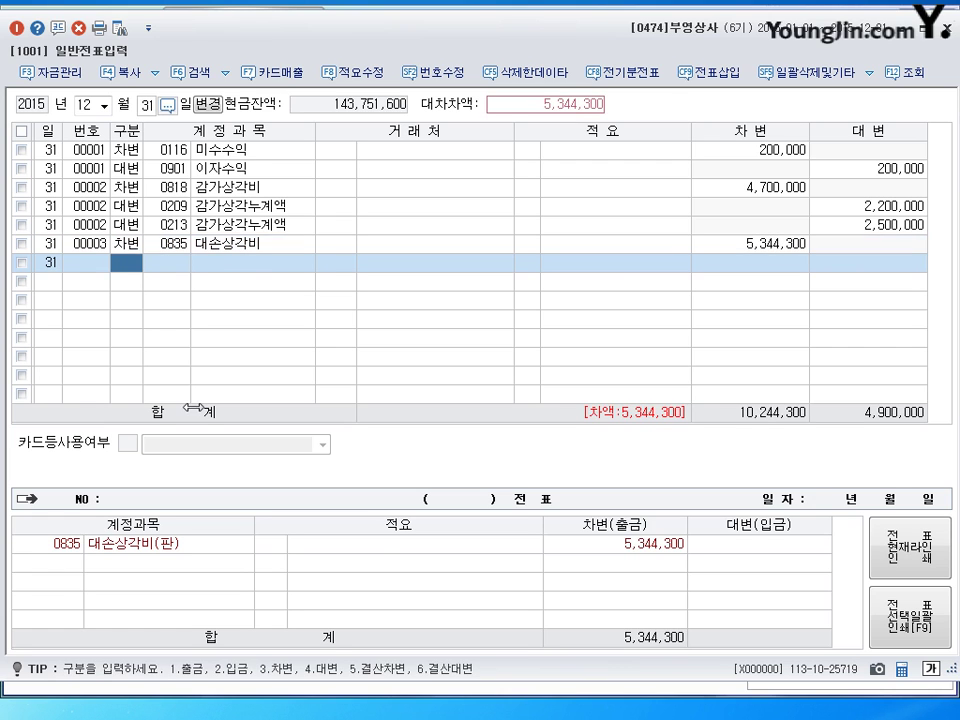
- Add a 대변 line for account 0109 대손충당금 of 외상매출금 with an amount of 4,699,300
text(4대손)
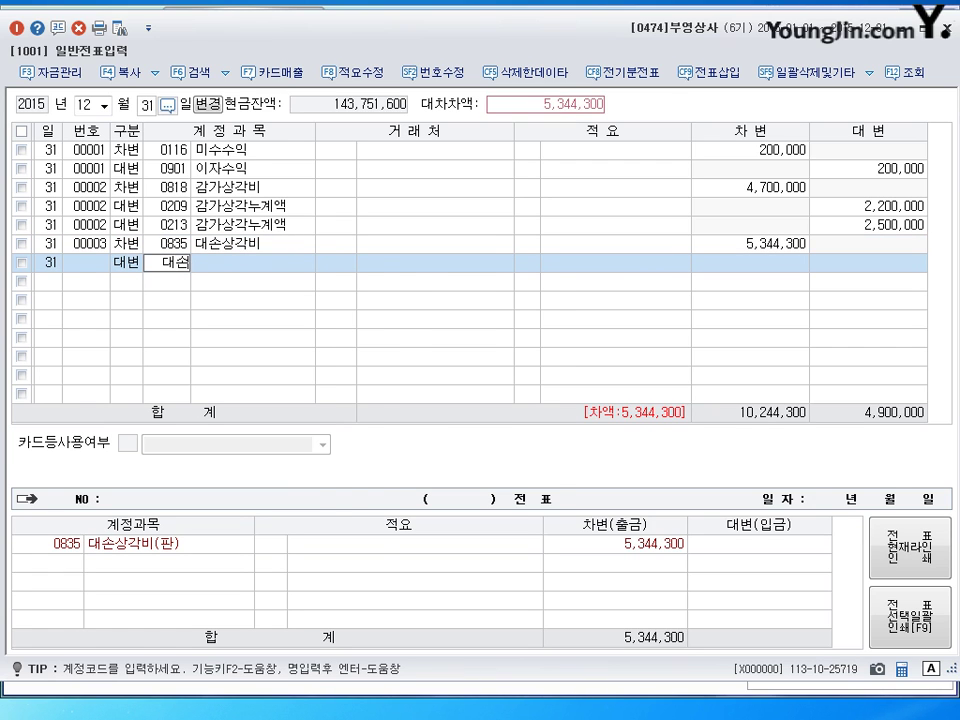
key(Return)
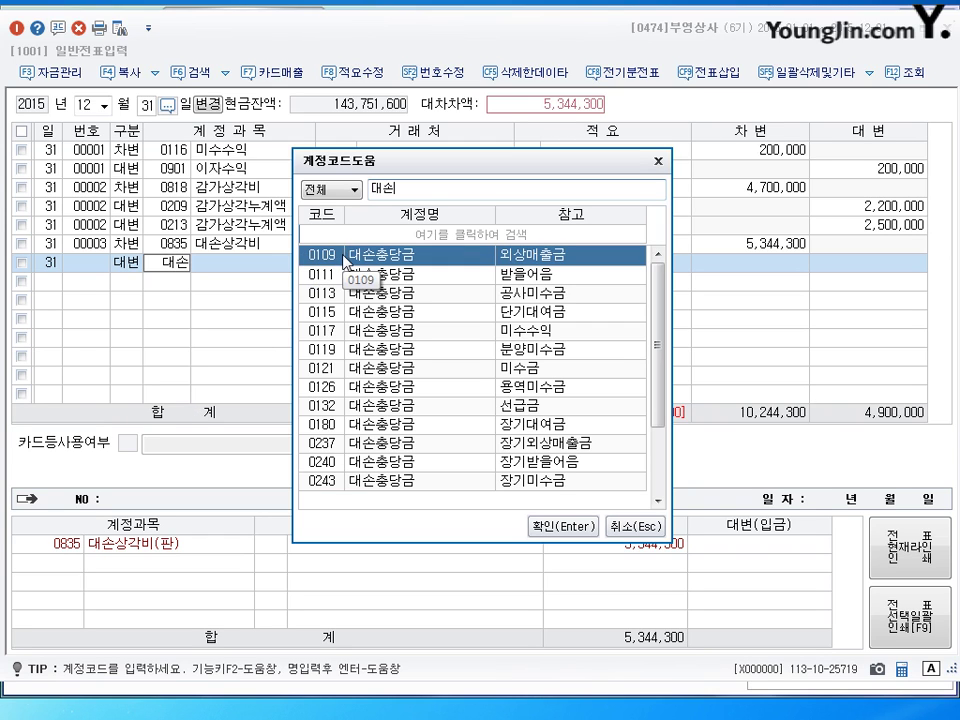
click(562, 526)
key(Return)
key(Return)
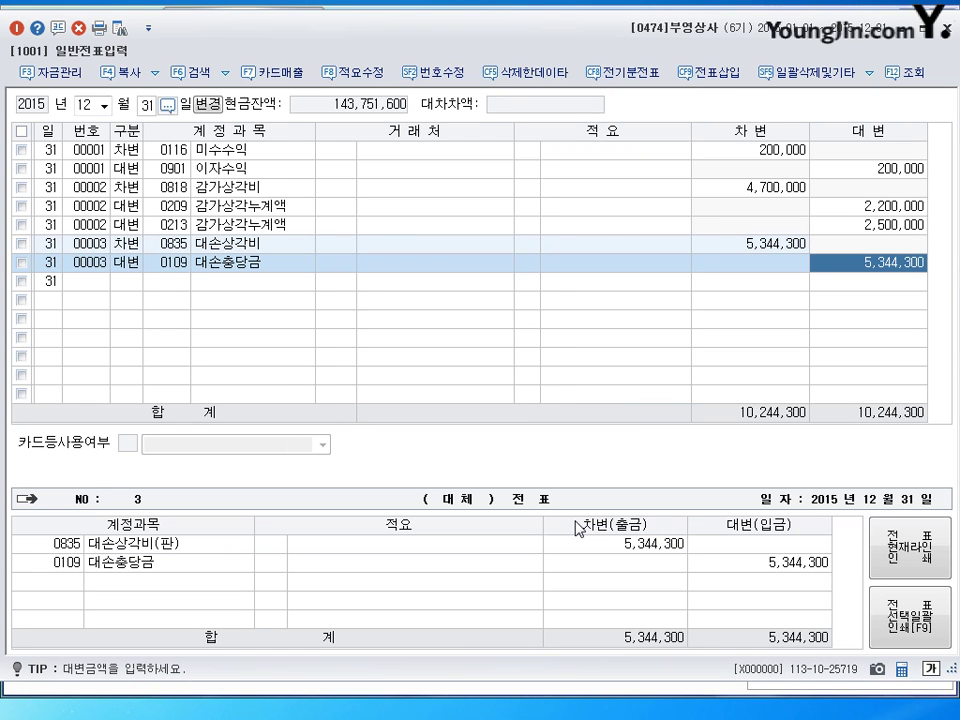
text(4,699)
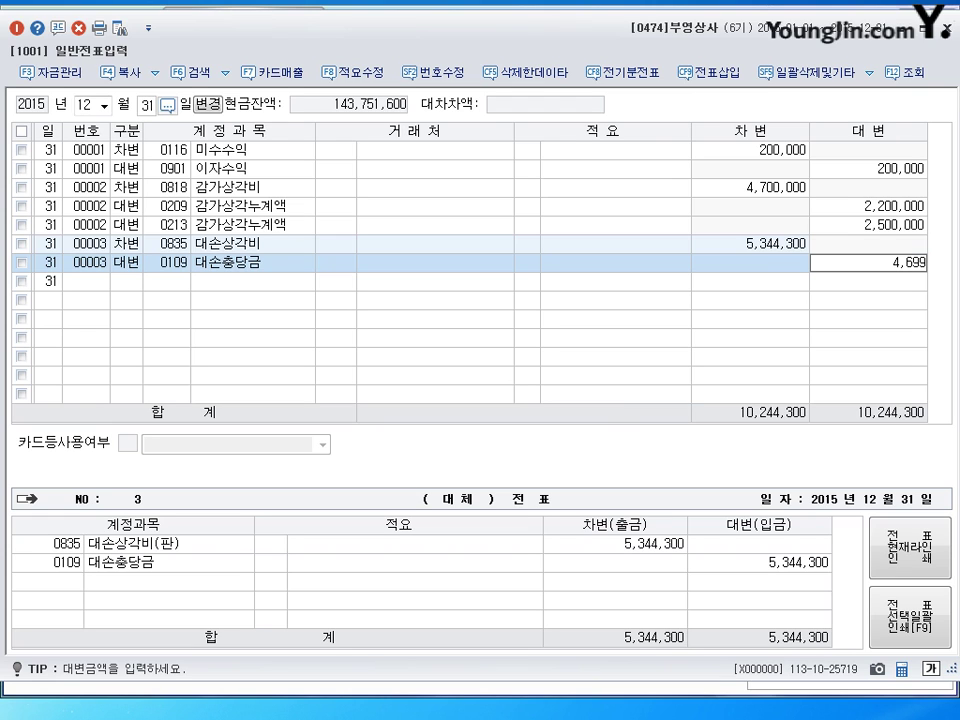
text(,300)
key(Return)
- Complete the bad-debt voucher with a 대변 line for account 0111 대손충당금 of 받을어음 and an amount of 645,000
text(4110)
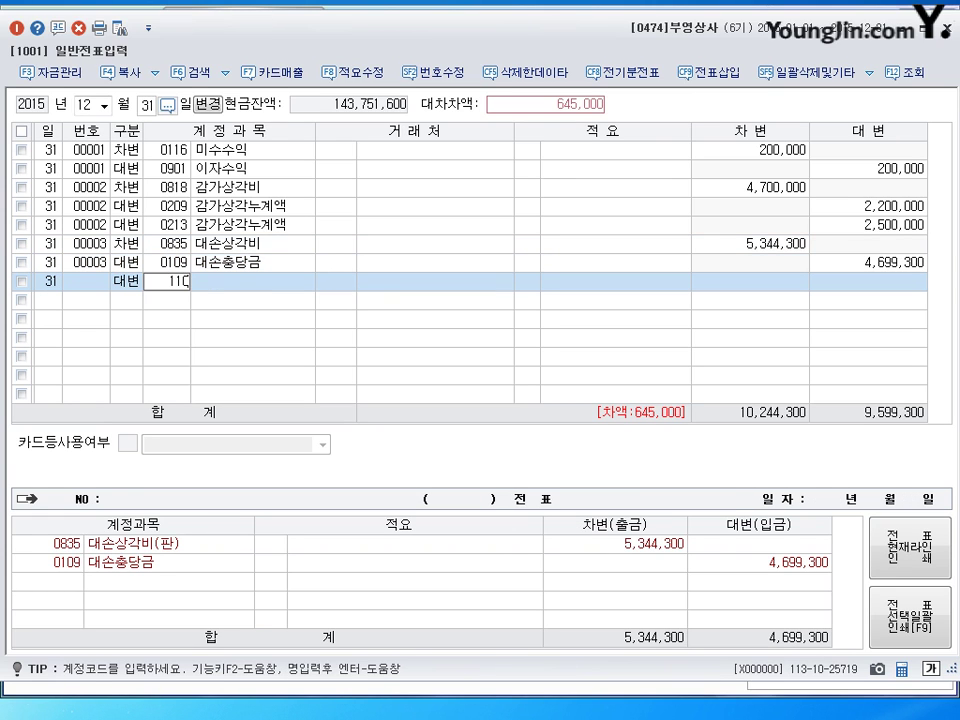
key(Return)
key(Left)
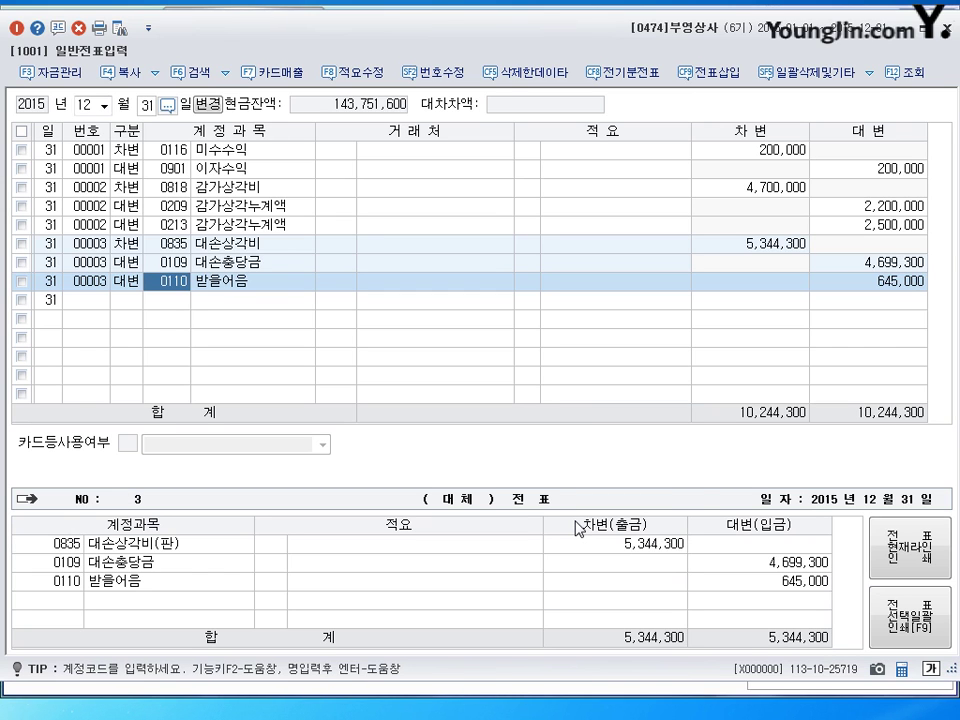
text(111)
key(Return)
key(Return)
key(Return)
key(Return)
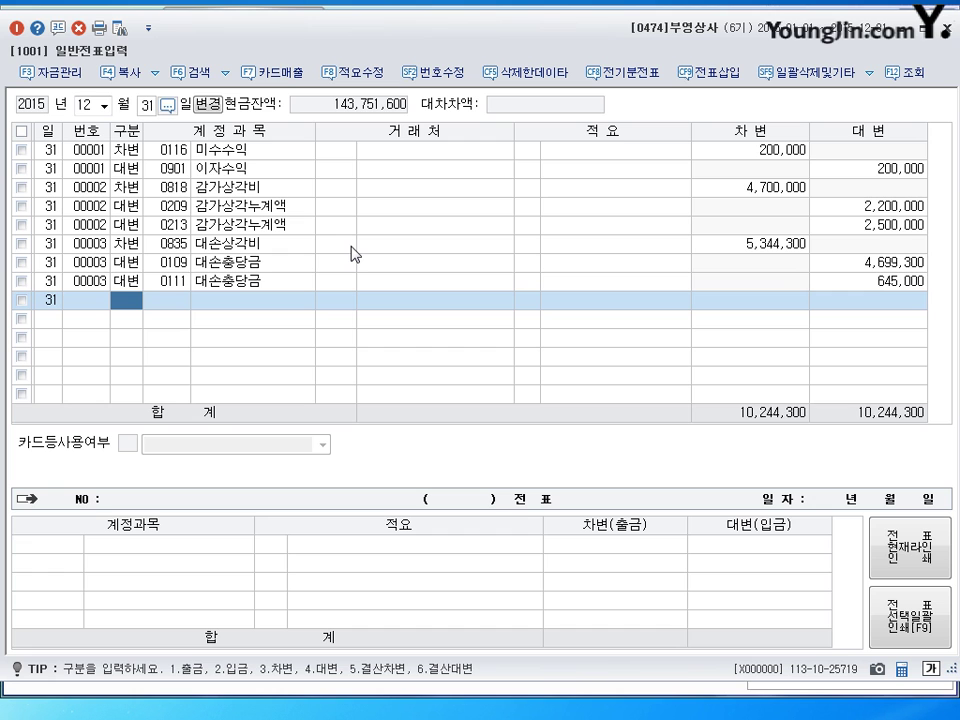
- Switch back to 합계잔액시산표 and examine the 차변 잔액 of 상품 under 재고자산
mouse_move(45, 718)
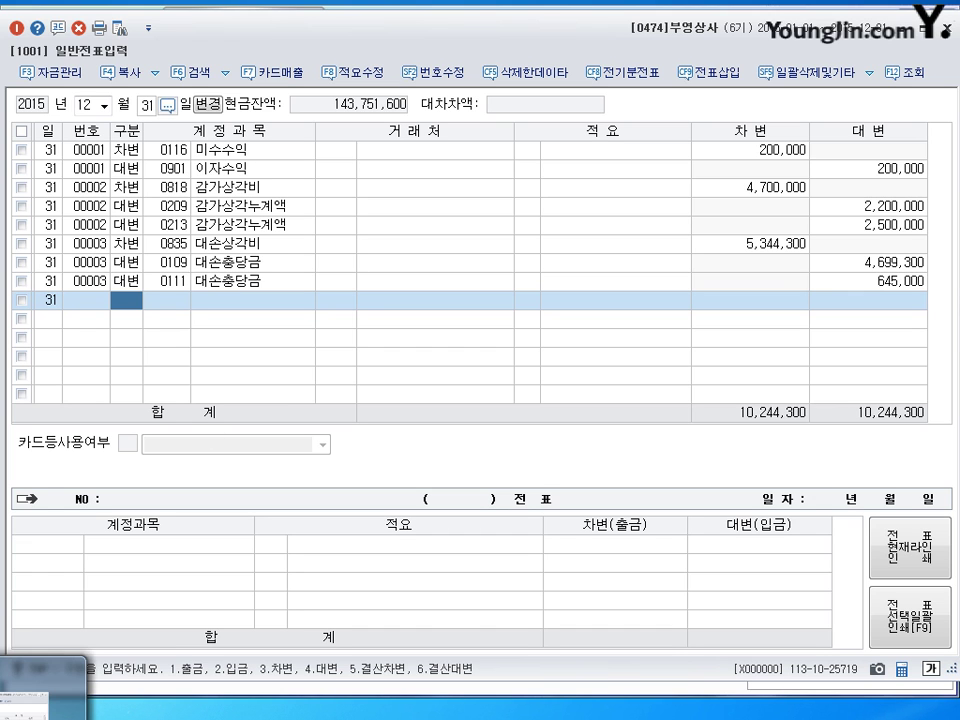
click(40, 685)
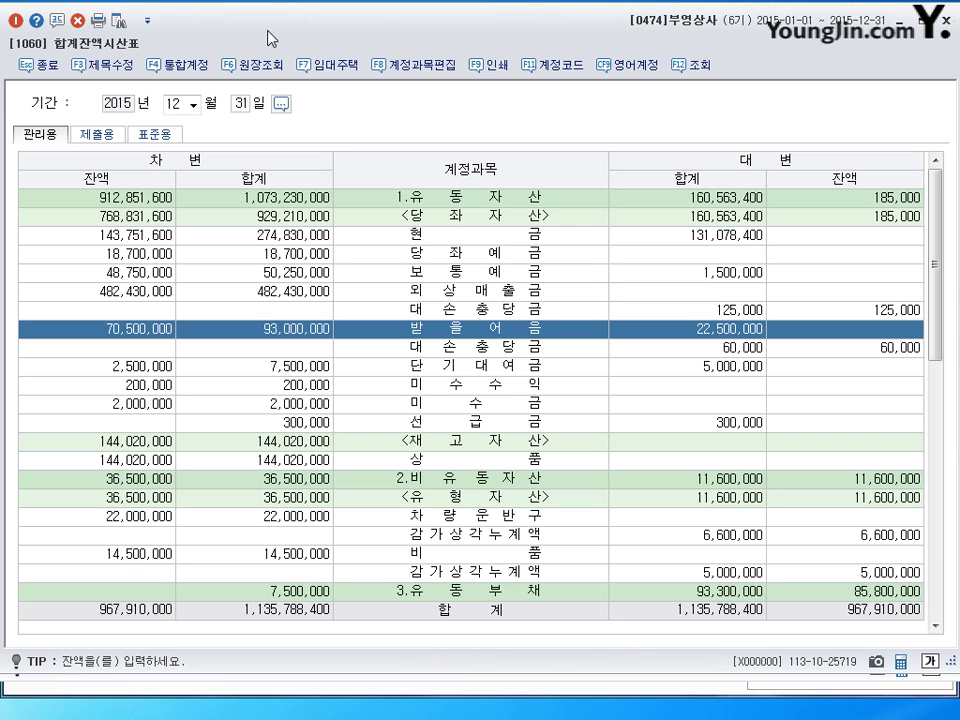
click(410, 348)
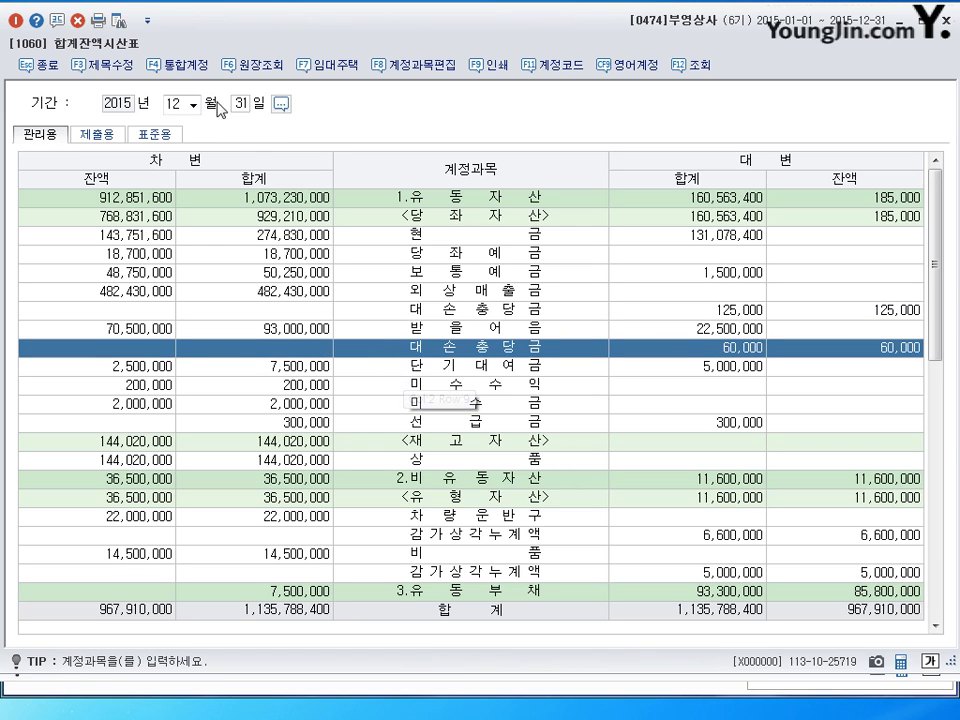
click(132, 460)
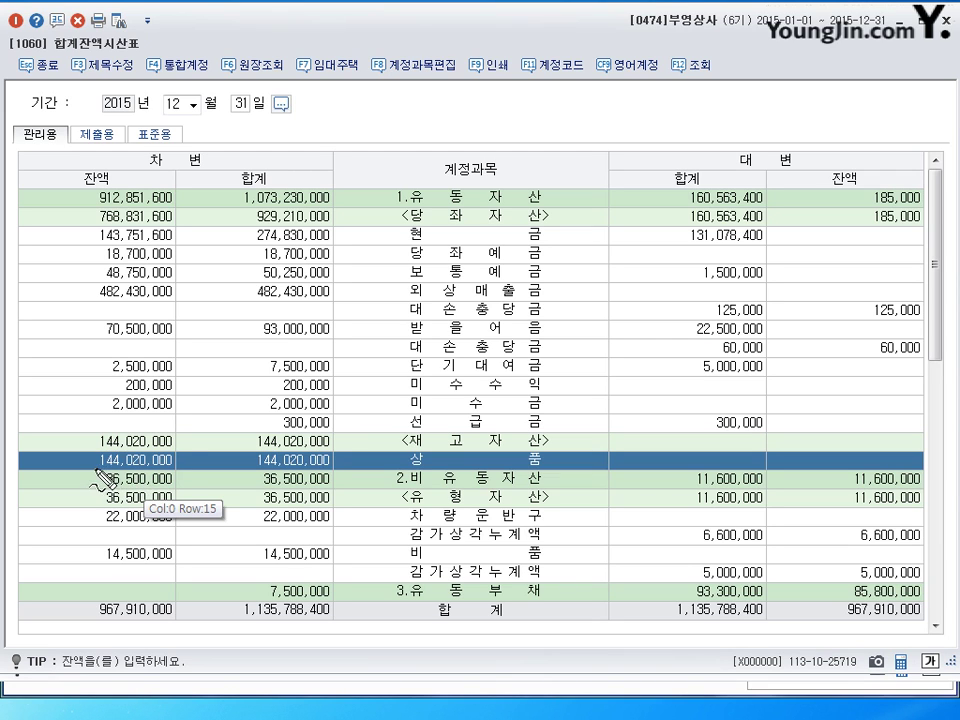
mouse_move(92, 466)
mouse_down()
mouse_move(178, 467)
mouse_move(172, 452)
mouse_move(90, 462)
mouse_move(203, 461)
mouse_up()
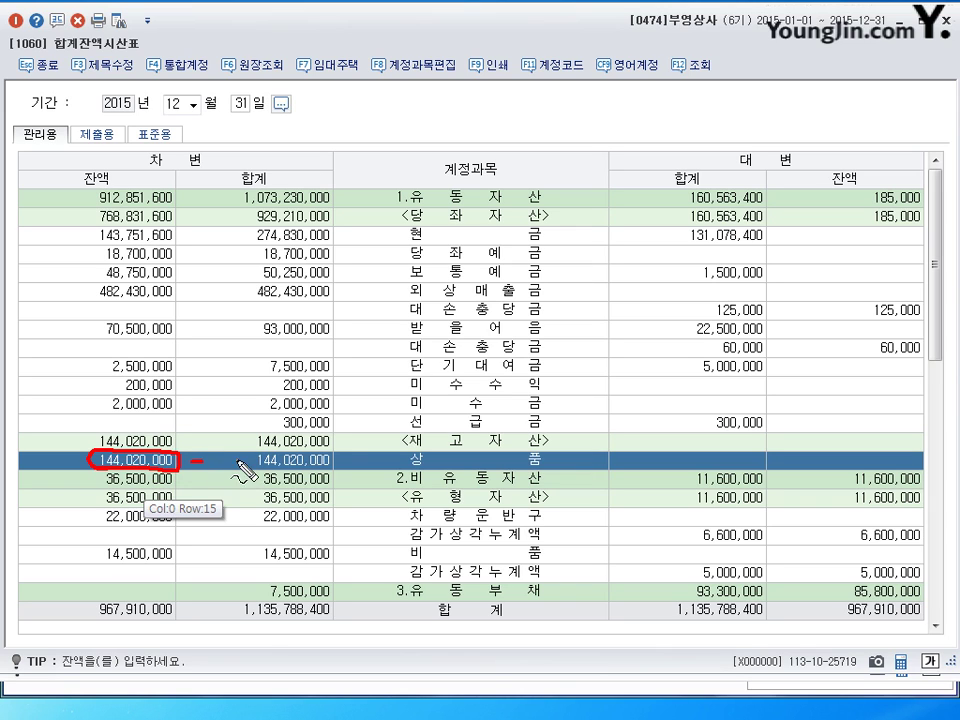
mouse_move(210, 456)
mouse_down()
mouse_move(212, 466)
mouse_move(222, 458)
mouse_move(246, 476)
mouse_move(266, 462)
mouse_move(330, 462)
mouse_up()
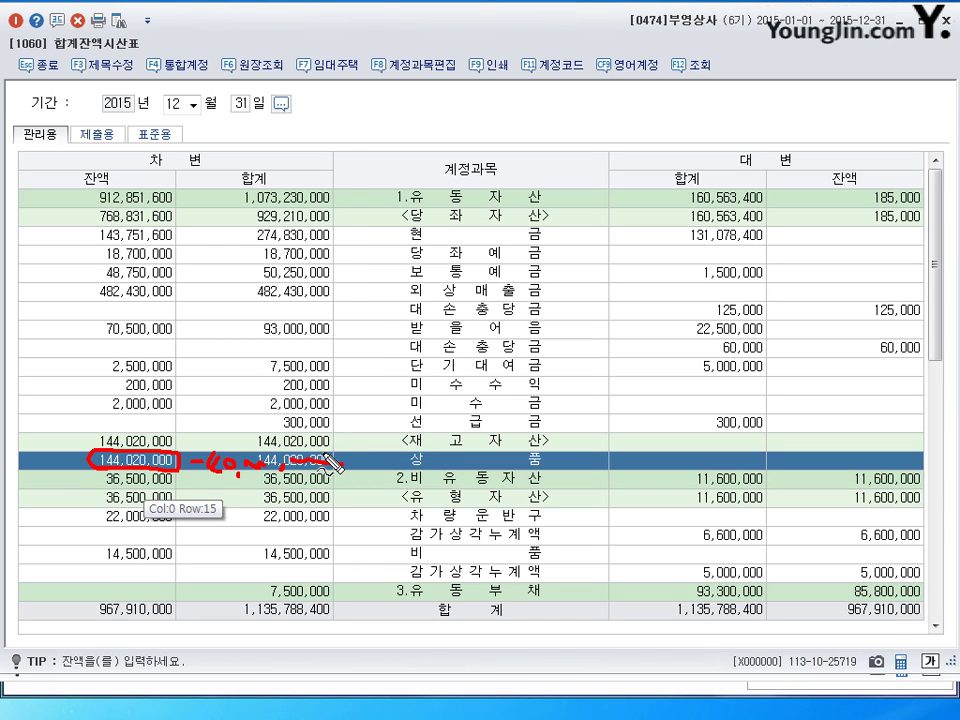